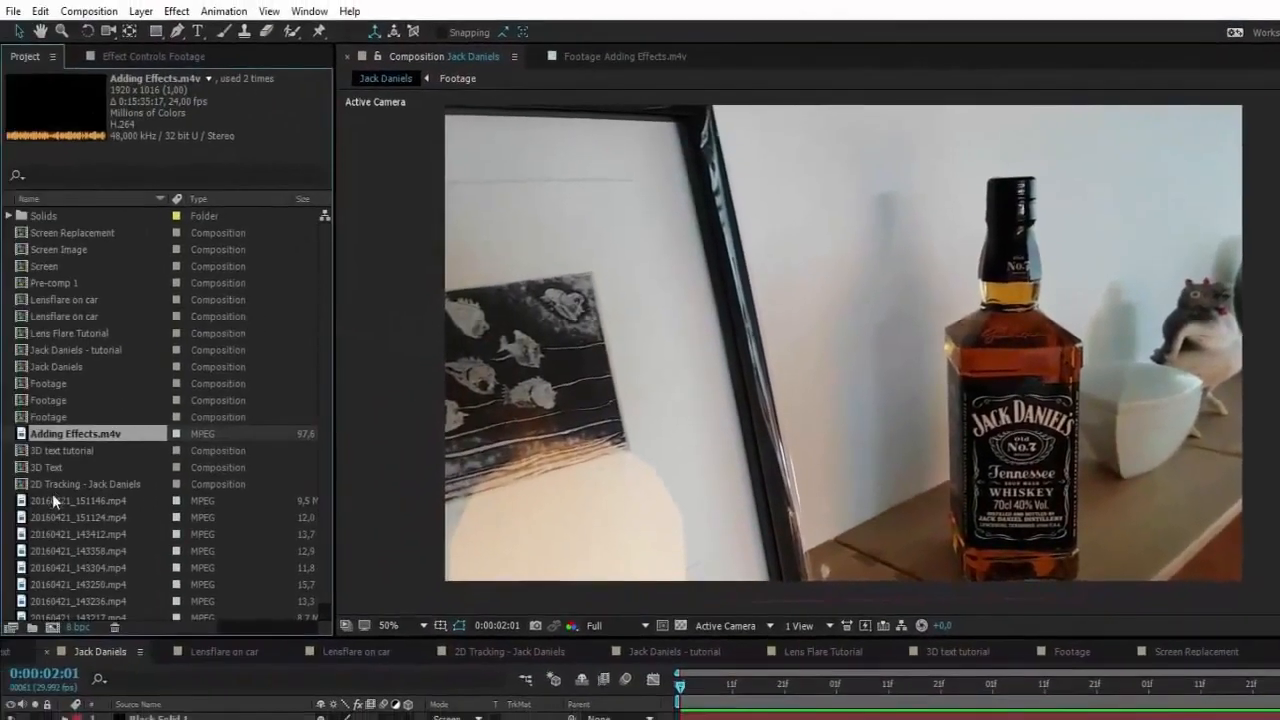
# - Create a new composition from the footage clip 20160421_143412.mp4
pyautogui.click(60, 517)
pyautogui.click(53, 533)
pyautogui.scroll(-1, 85, 488)
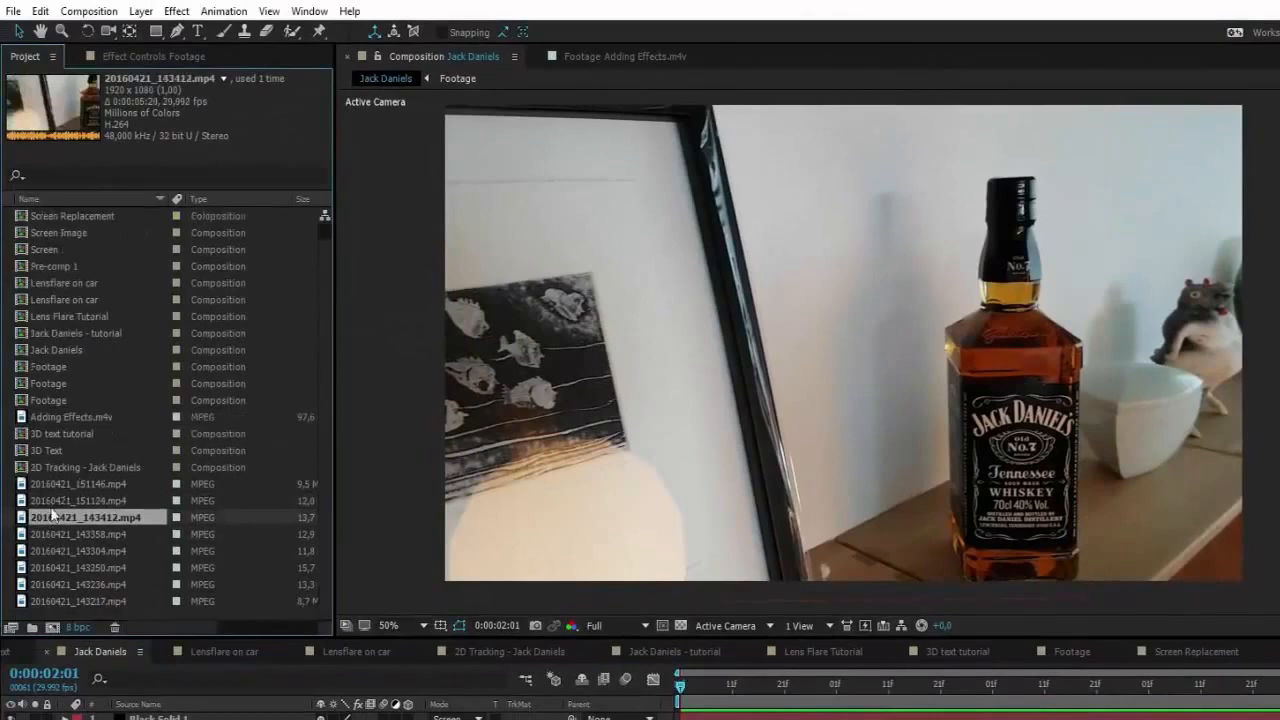
pyautogui.click(52, 503)
pyautogui.click(51, 515)
pyautogui.moveTo(59, 515); pyautogui.dragTo(52, 627)
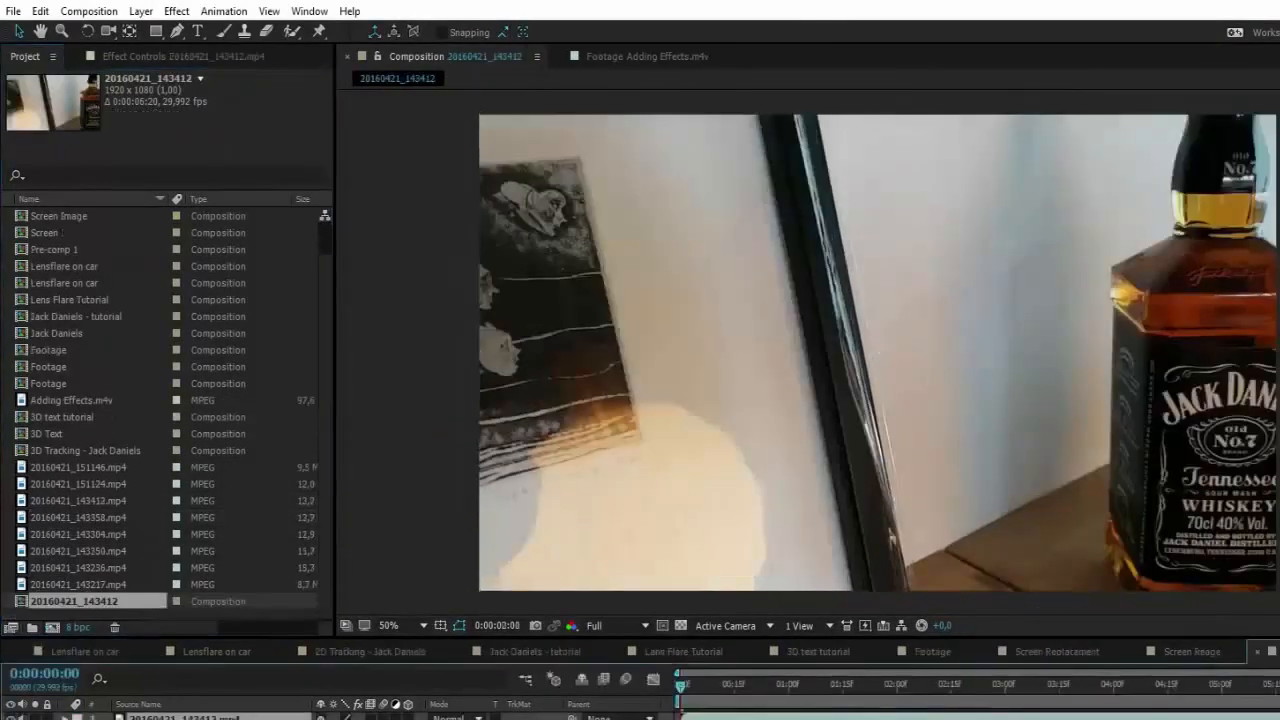
# - Set the work area from 0:00:01:27 to 0:00:05:11 and trim the composition to it
pyautogui.moveTo(681, 689); pyautogui.dragTo(886, 690)
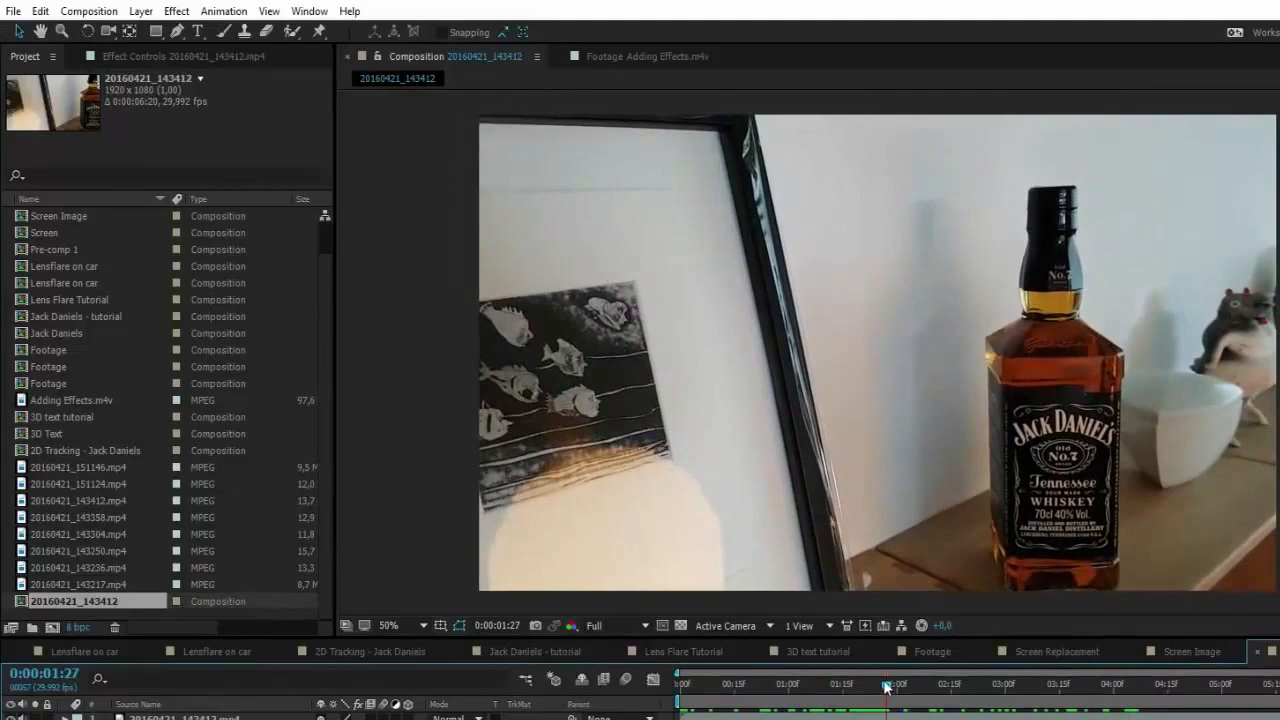
pyautogui.moveTo(886, 690); pyautogui.dragTo(1263, 685)
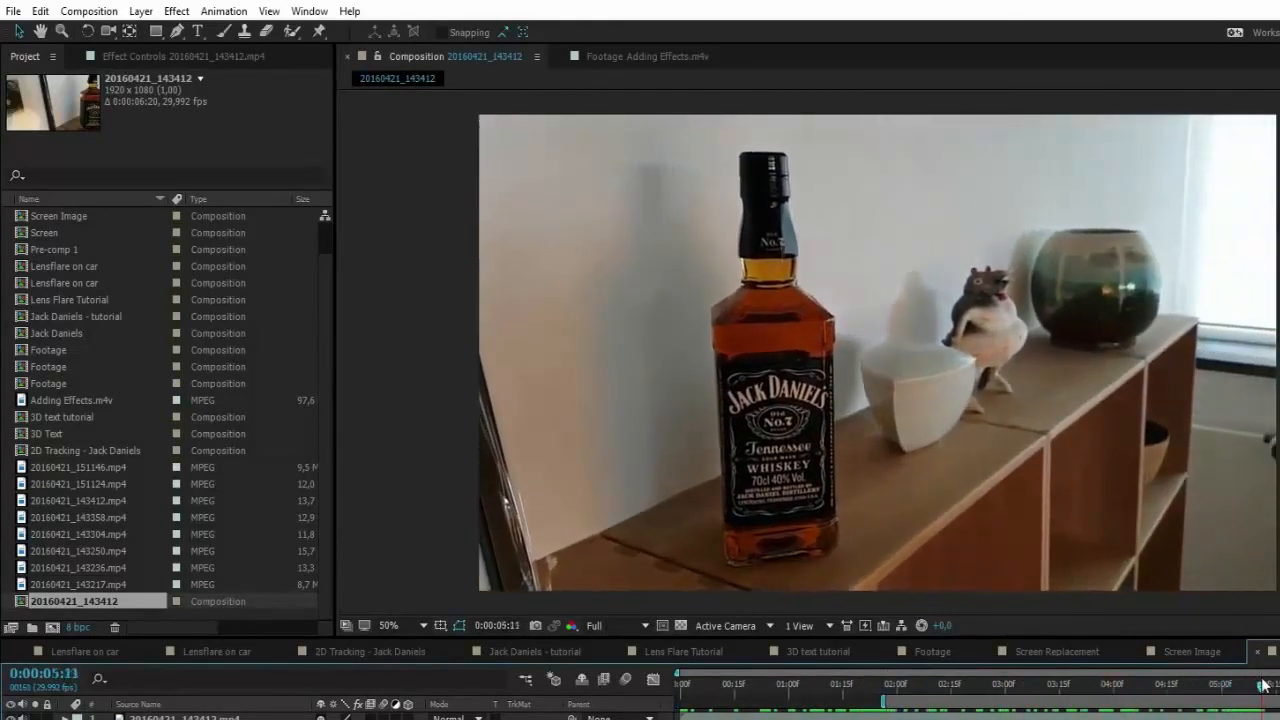
pyautogui.rightClick(1237, 703)
pyautogui.click(1265, 719)
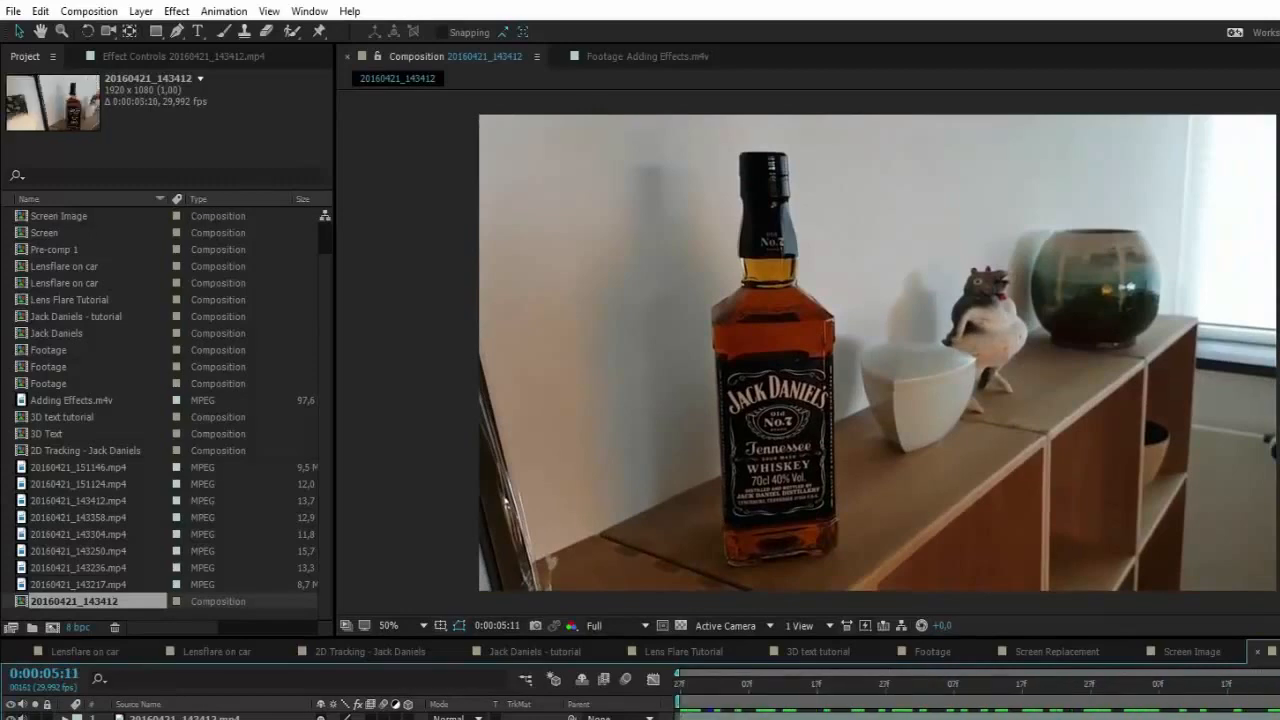
pyautogui.moveTo(1275, 690); pyautogui.dragTo(689, 694)
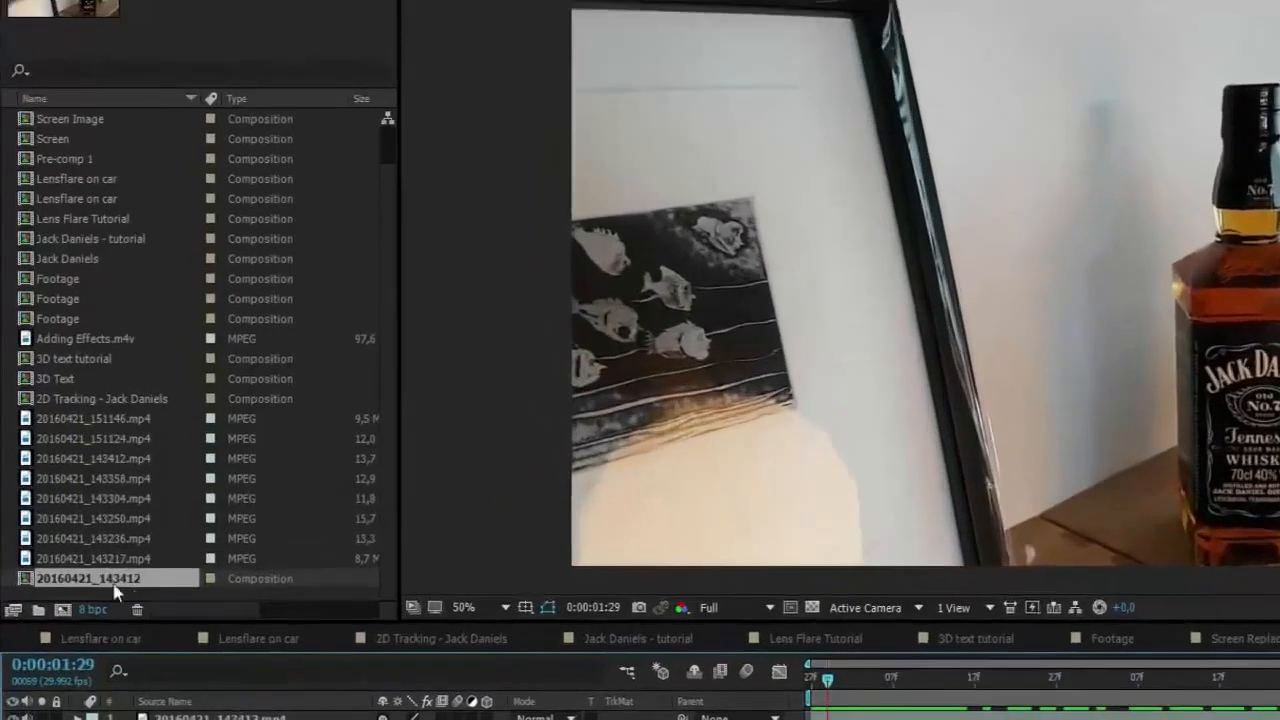
# - Rename the 20160421_143412 composition as "Jack Daniels in 3D - Tutorial"
pyautogui.rightClick(115, 584)
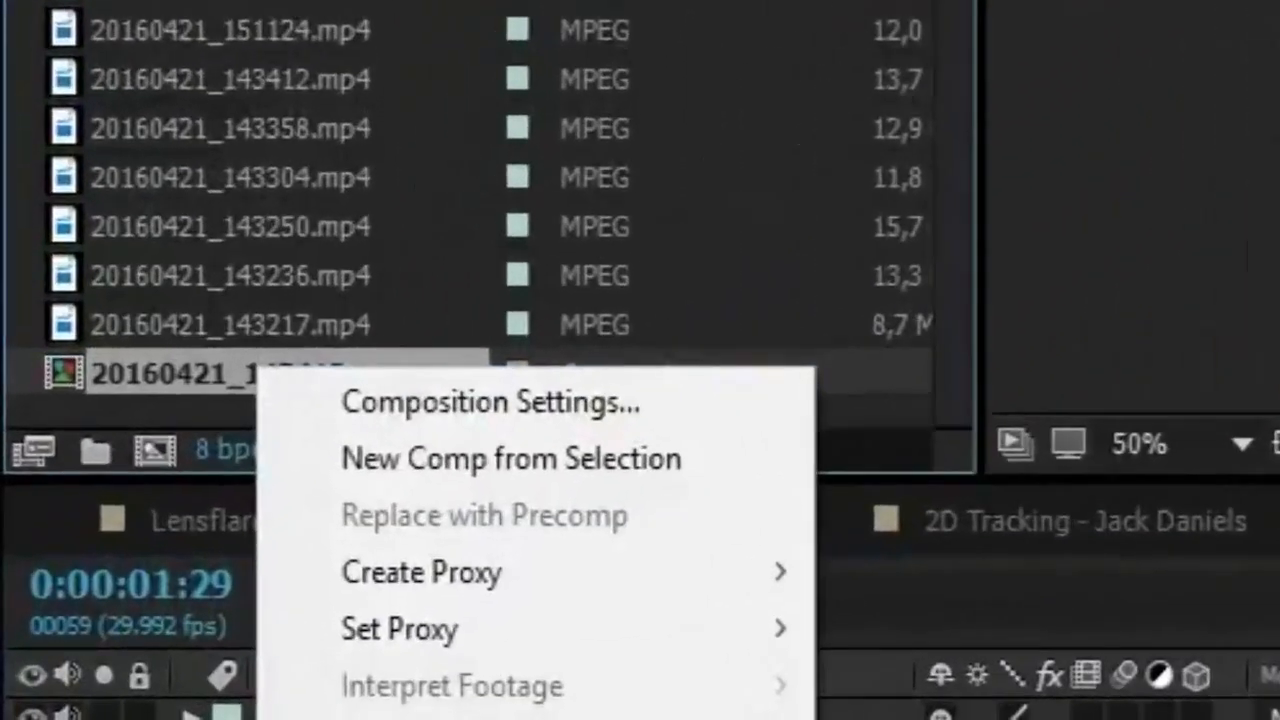
pyautogui.press('Return')
pyautogui.write('Jack')
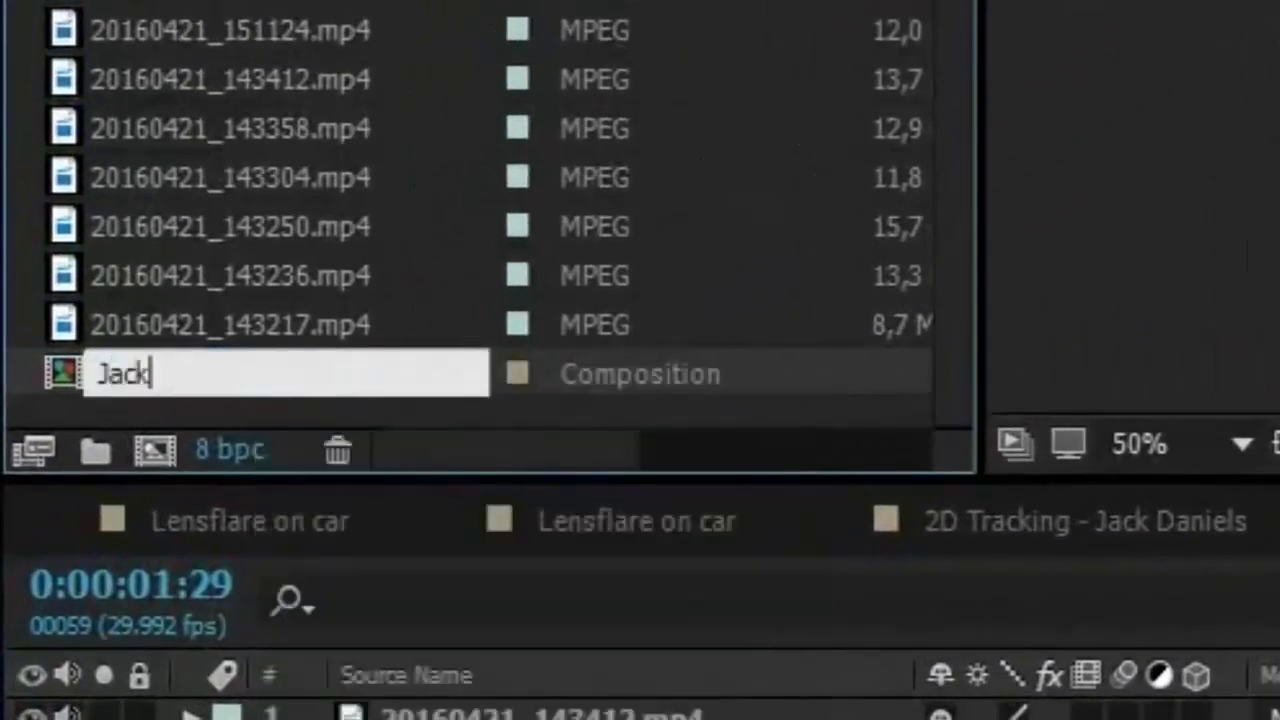
pyautogui.write(' Daniel')
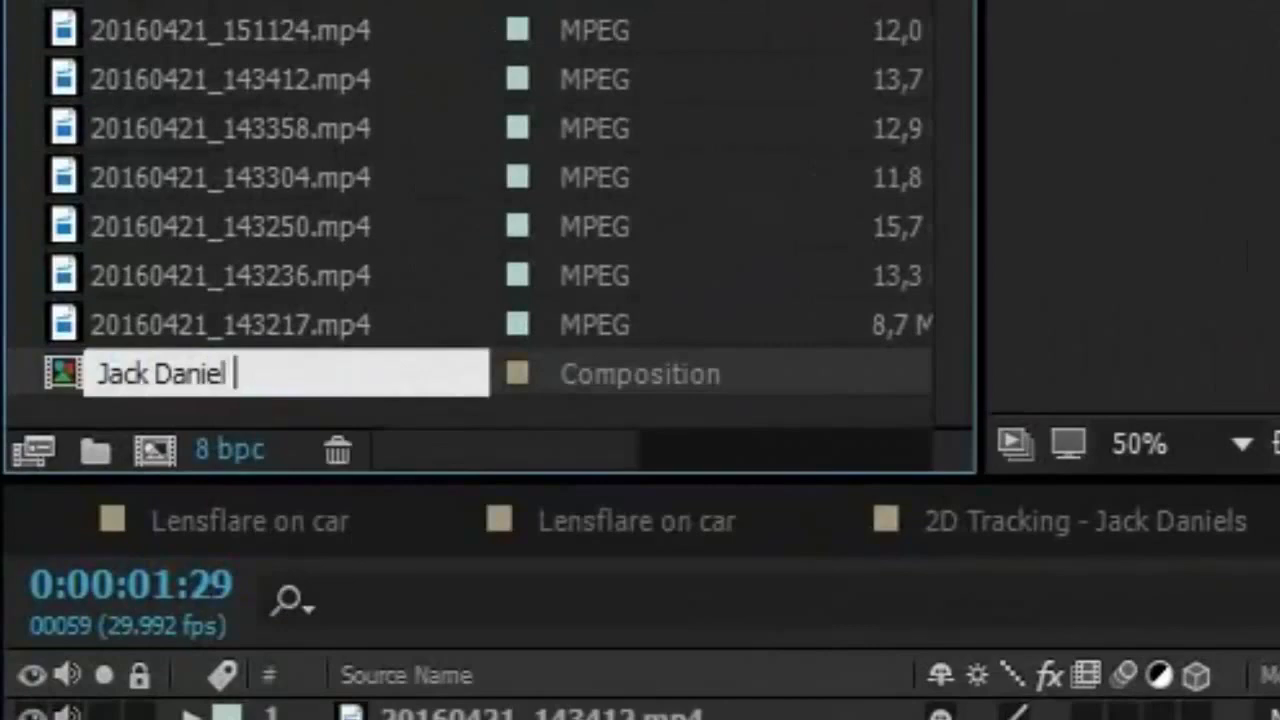
pyautogui.write('s in 3D')
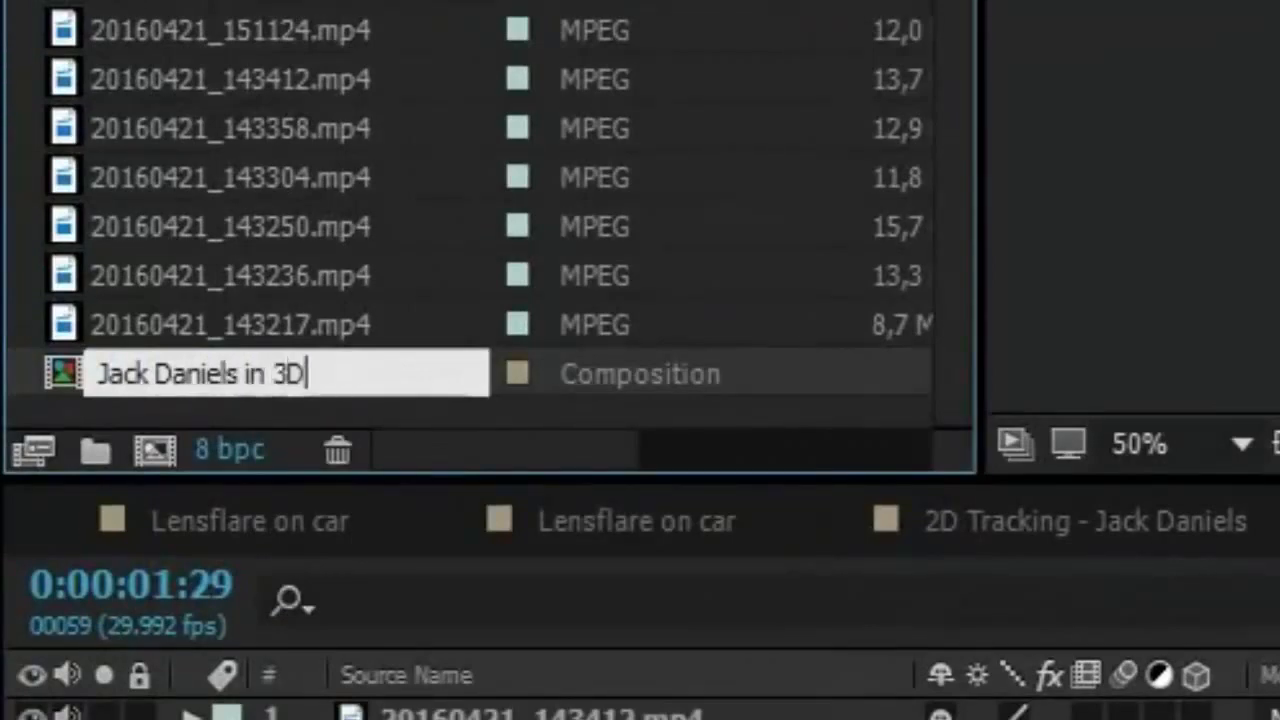
pyautogui.write(' -')
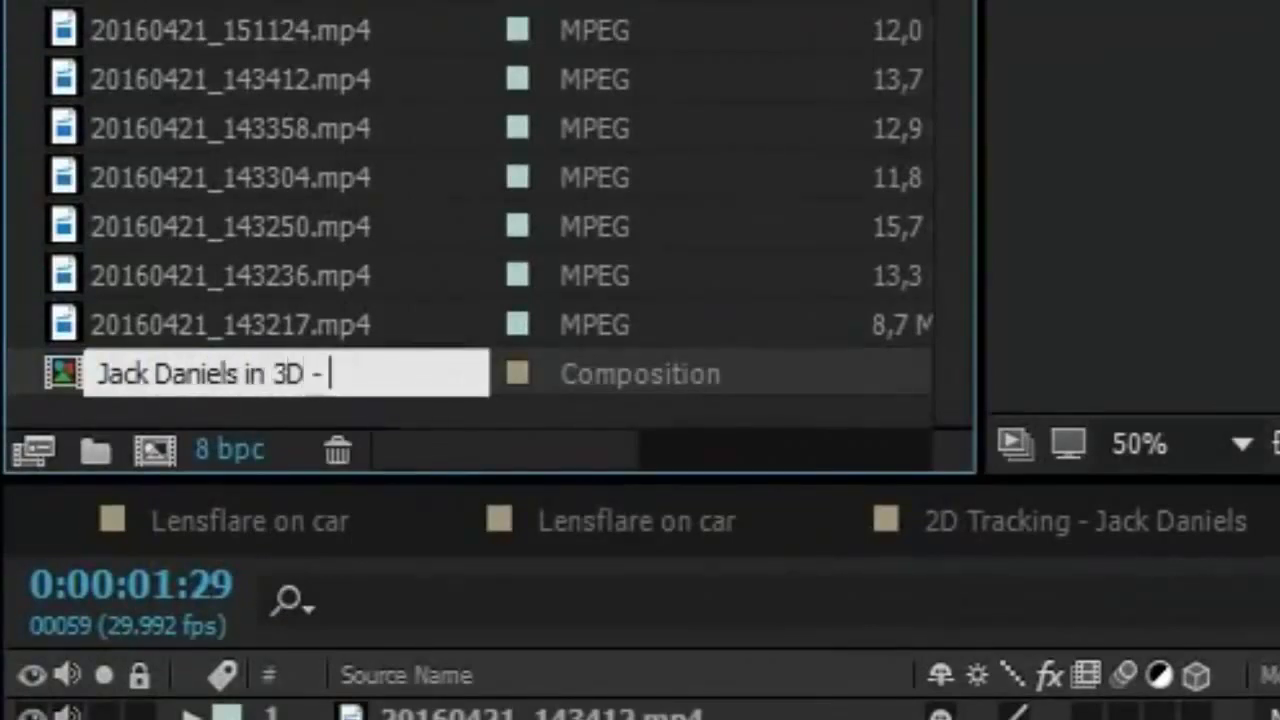
pyautogui.write(' Turotial')
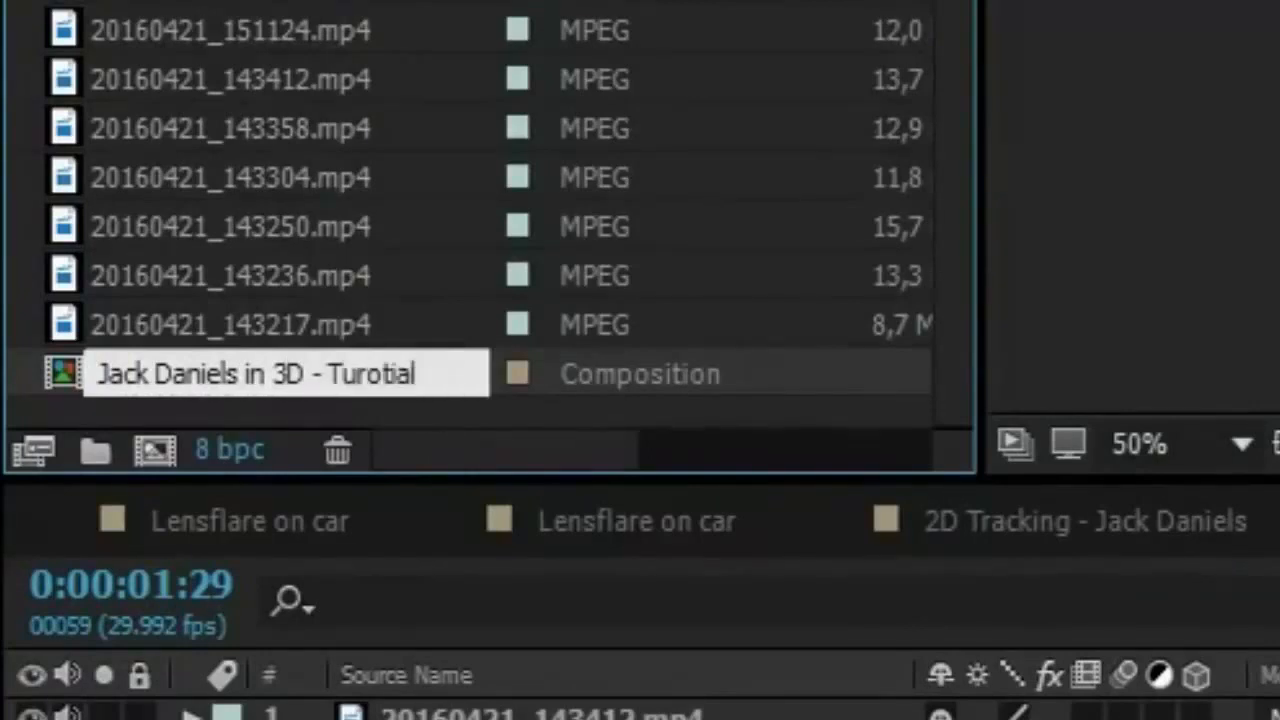
pyautogui.click(364, 361)
pyautogui.press('BackSpace')
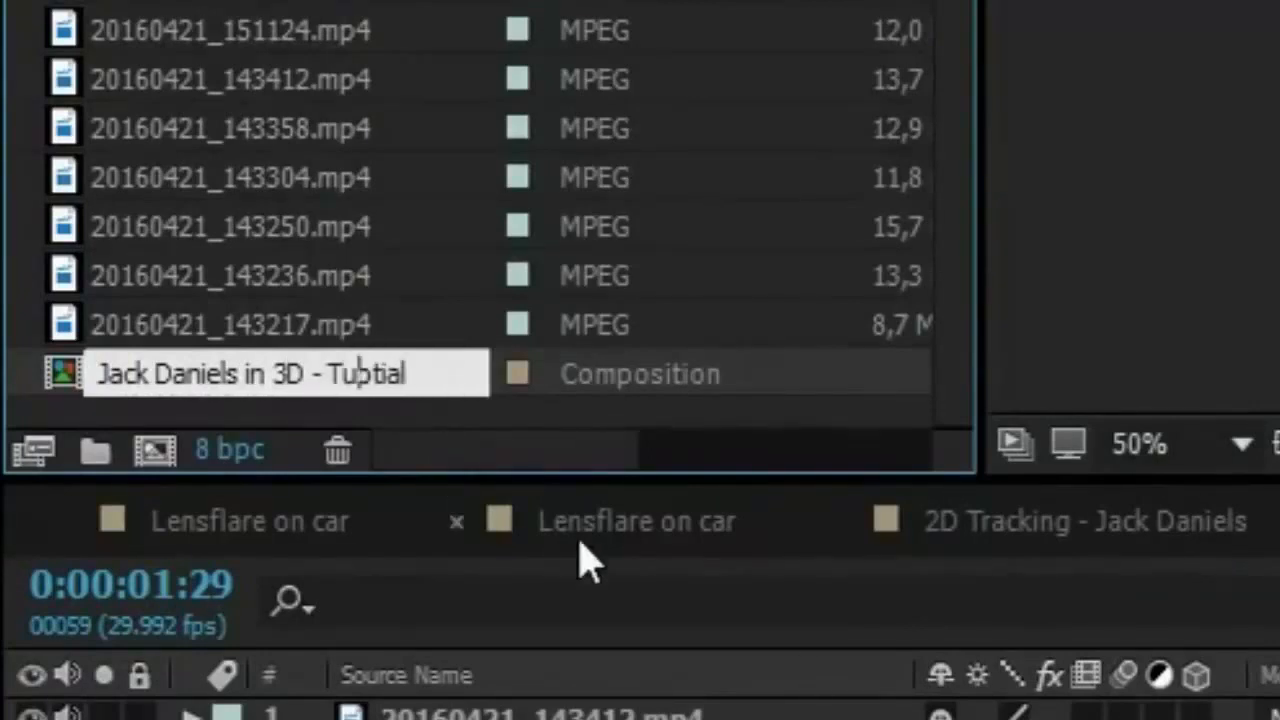
pyautogui.write('t')
pyautogui.click(391, 367)
pyautogui.press('BackSpace')
pyautogui.write('r')
pyautogui.click(332, 650)
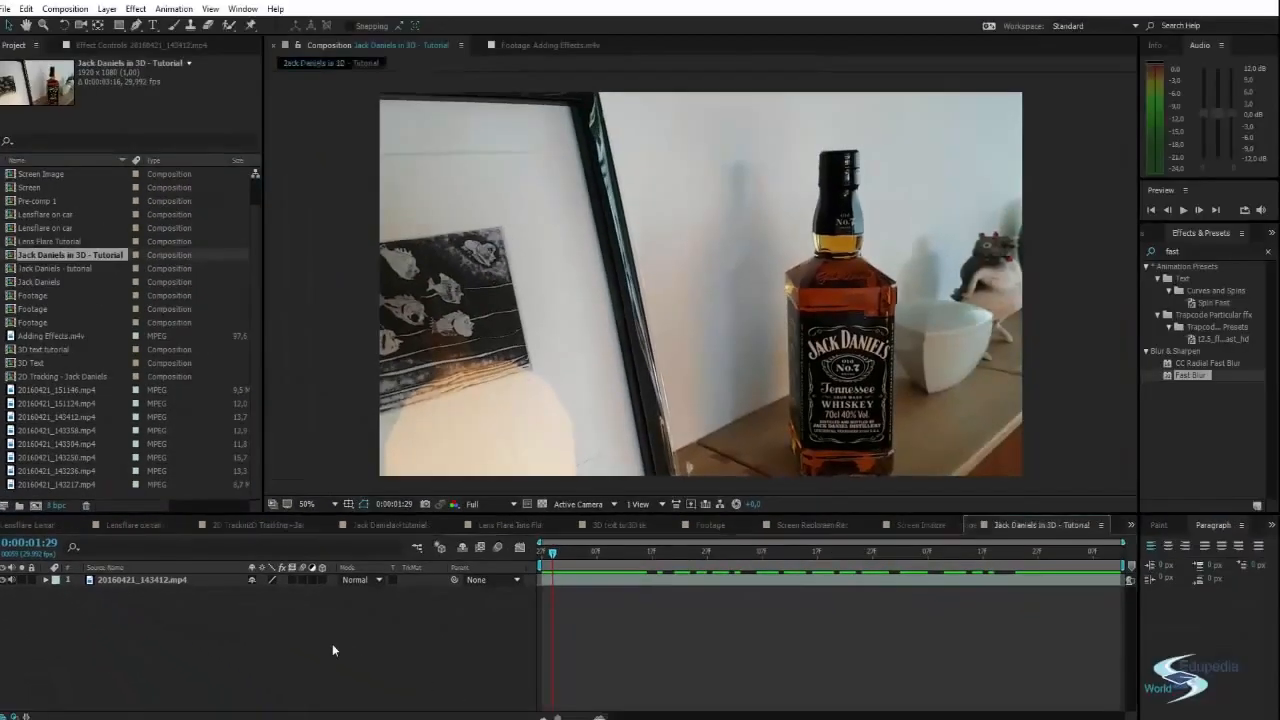
# - Scrub through the trimmed clip to 0:00:05:11 and rename its video layer as "Footage"
pyautogui.moveTo(573, 552); pyautogui.dragTo(1106, 502)
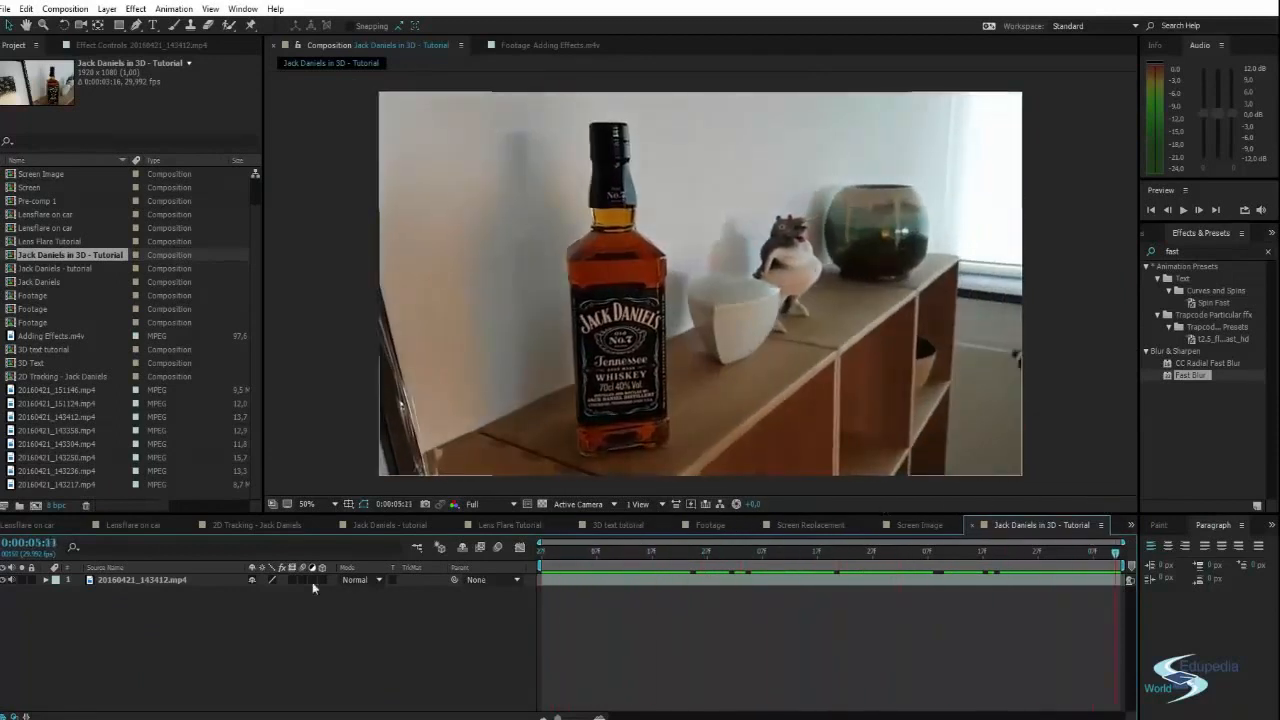
pyautogui.click(206, 579)
pyautogui.press('Return')
pyautogui.write('Footage')
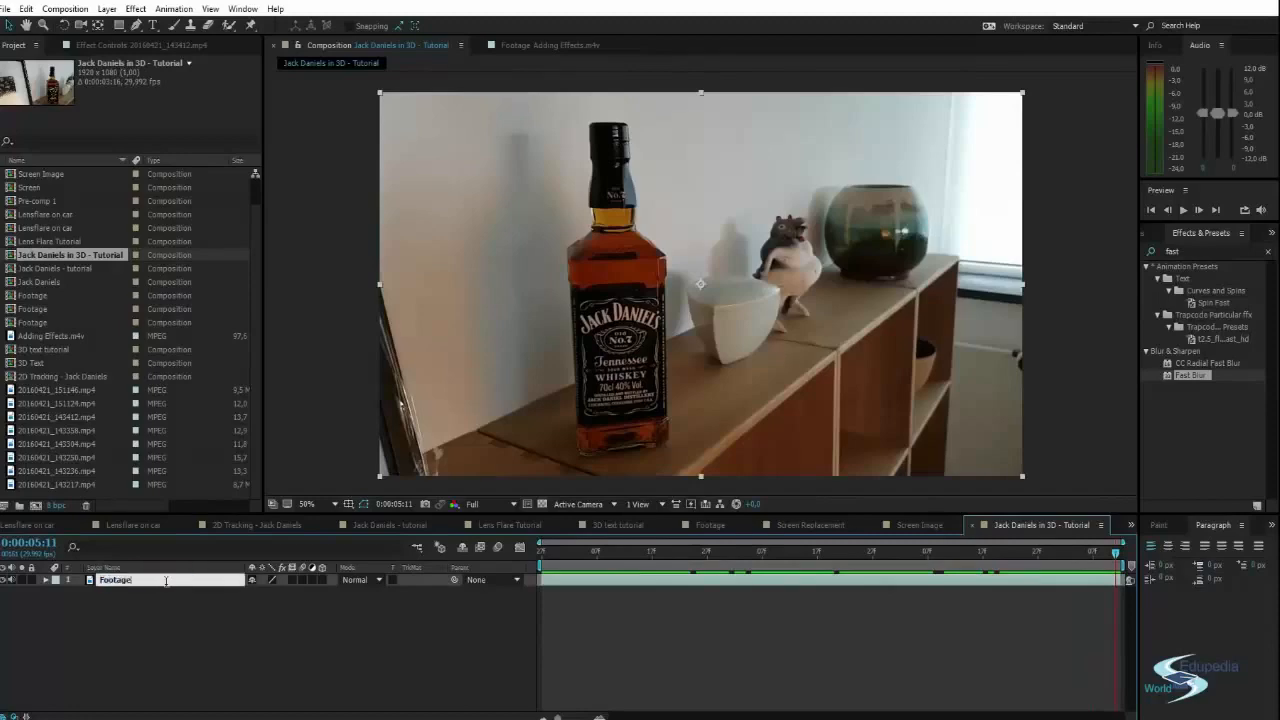
pyautogui.press('Return')
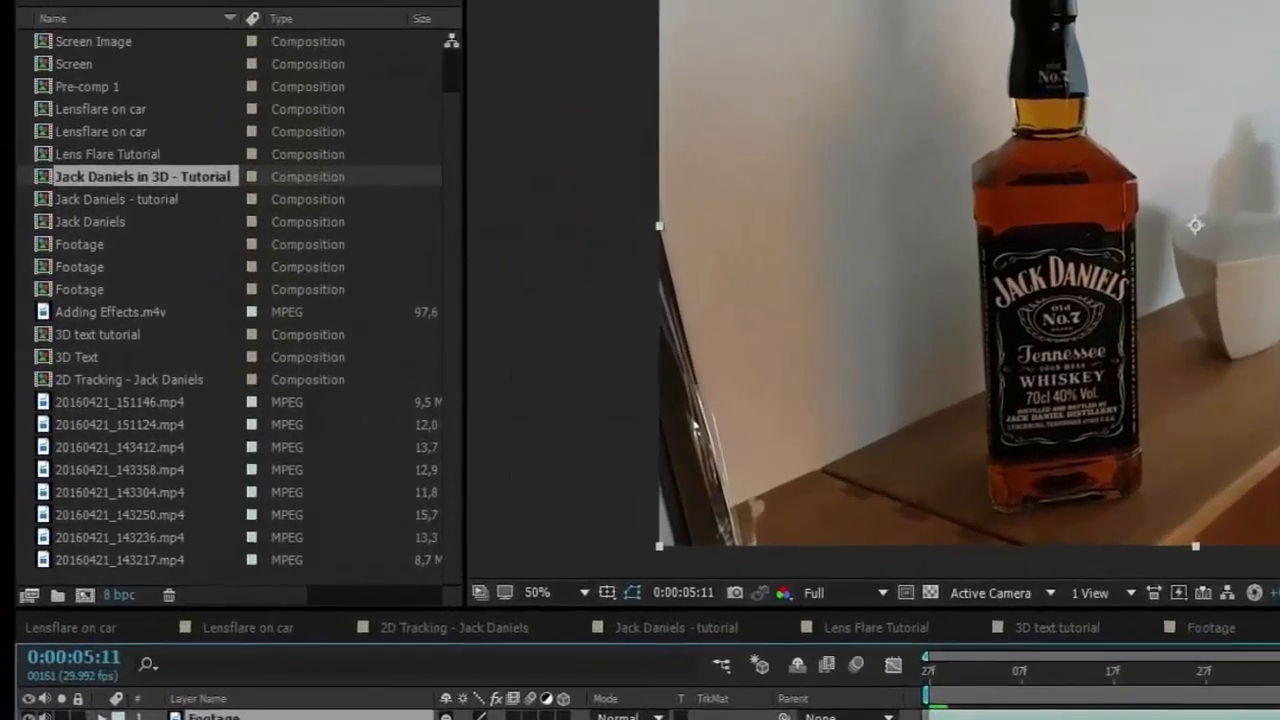
# - Track the camera on the Footage layer using the 3D Camera Tracker with Detailed Analysis enabled
pyautogui.rightClick(166, 580)
pyautogui.click(545, 584)
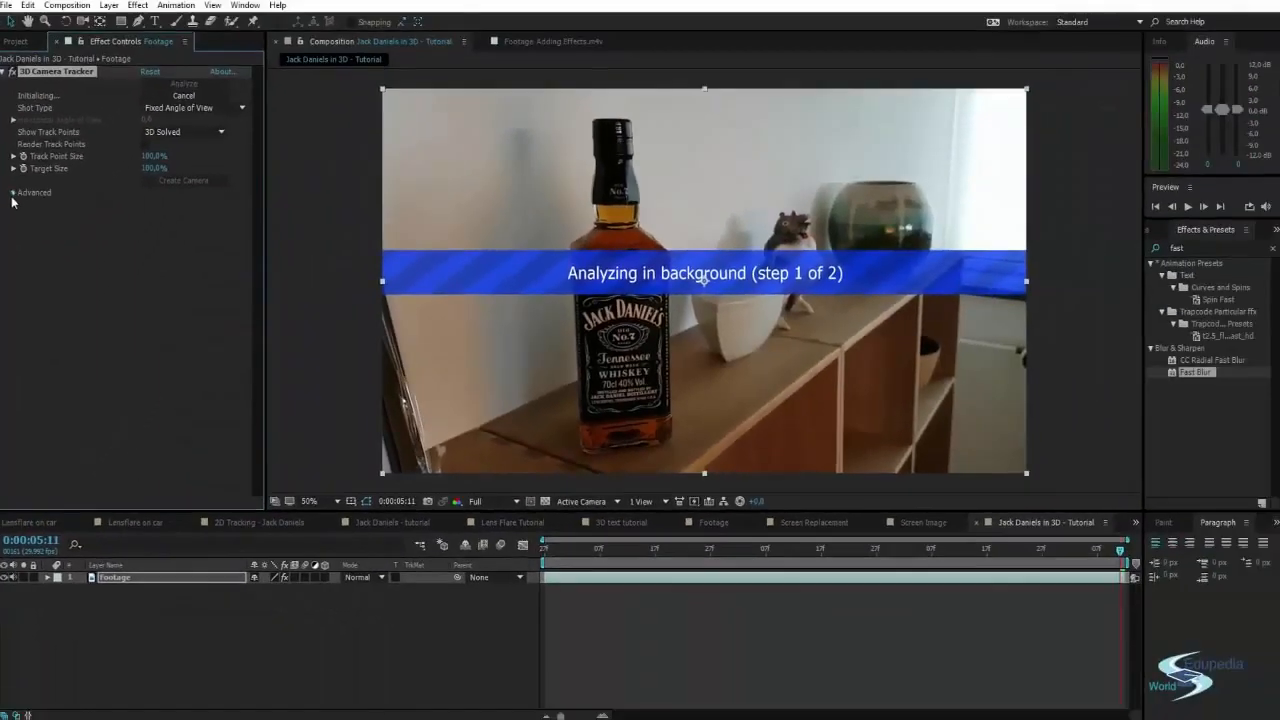
pyautogui.click(13, 192)
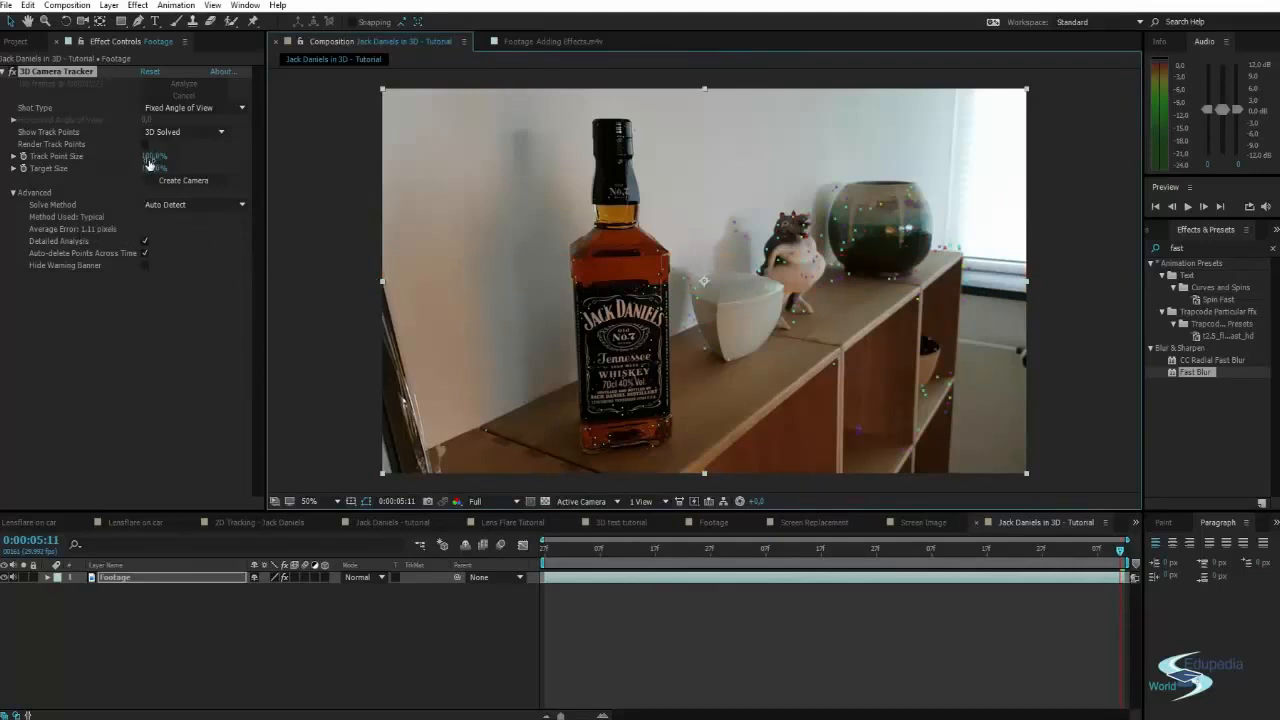
# - Enlarge the track points to about 346% and delete the stray large track point on the bottle label at 0:00:03:20
pyautogui.moveTo(152, 158); pyautogui.dragTo(499, 348)
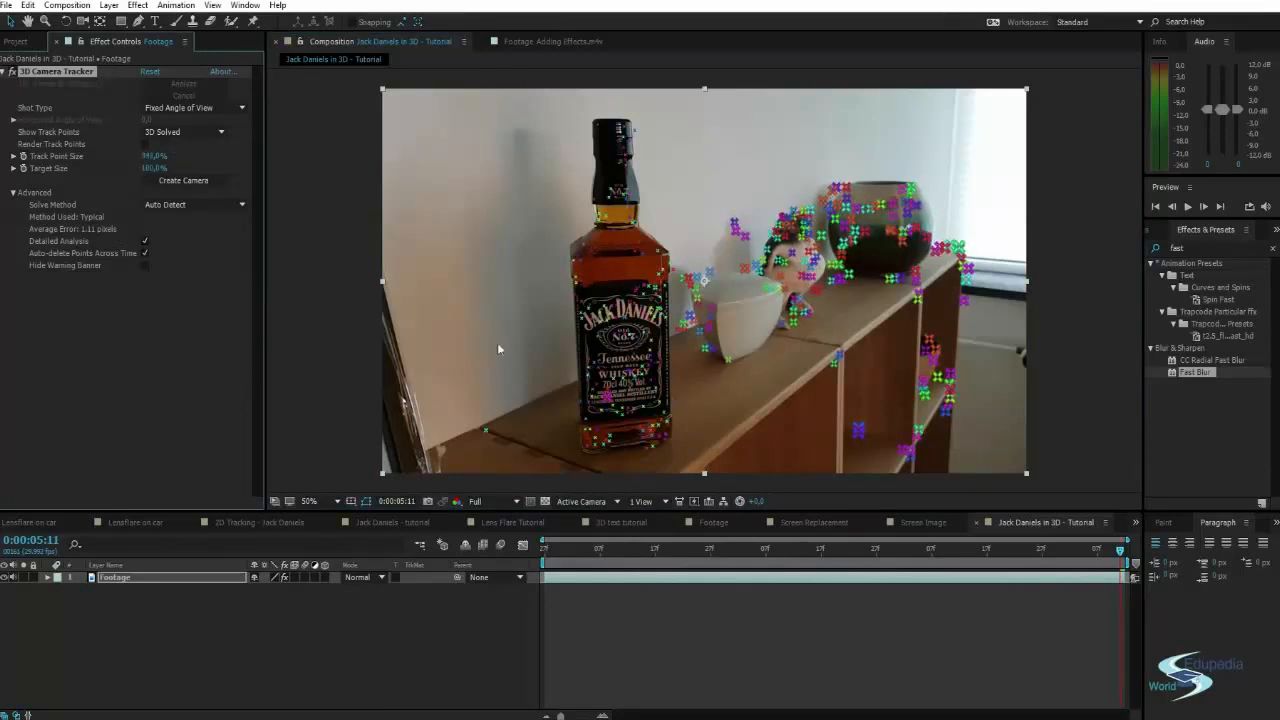
pyautogui.moveTo(561, 549); pyautogui.dragTo(836, 529)
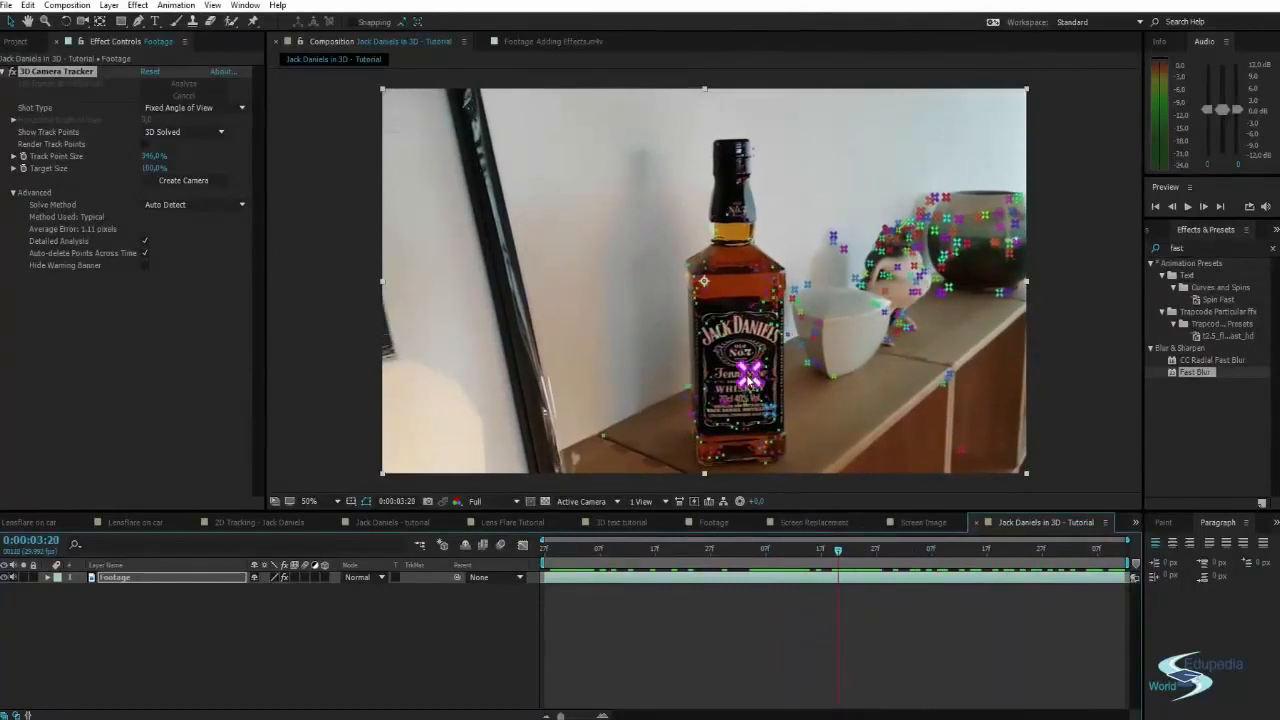
pyautogui.click(750, 376)
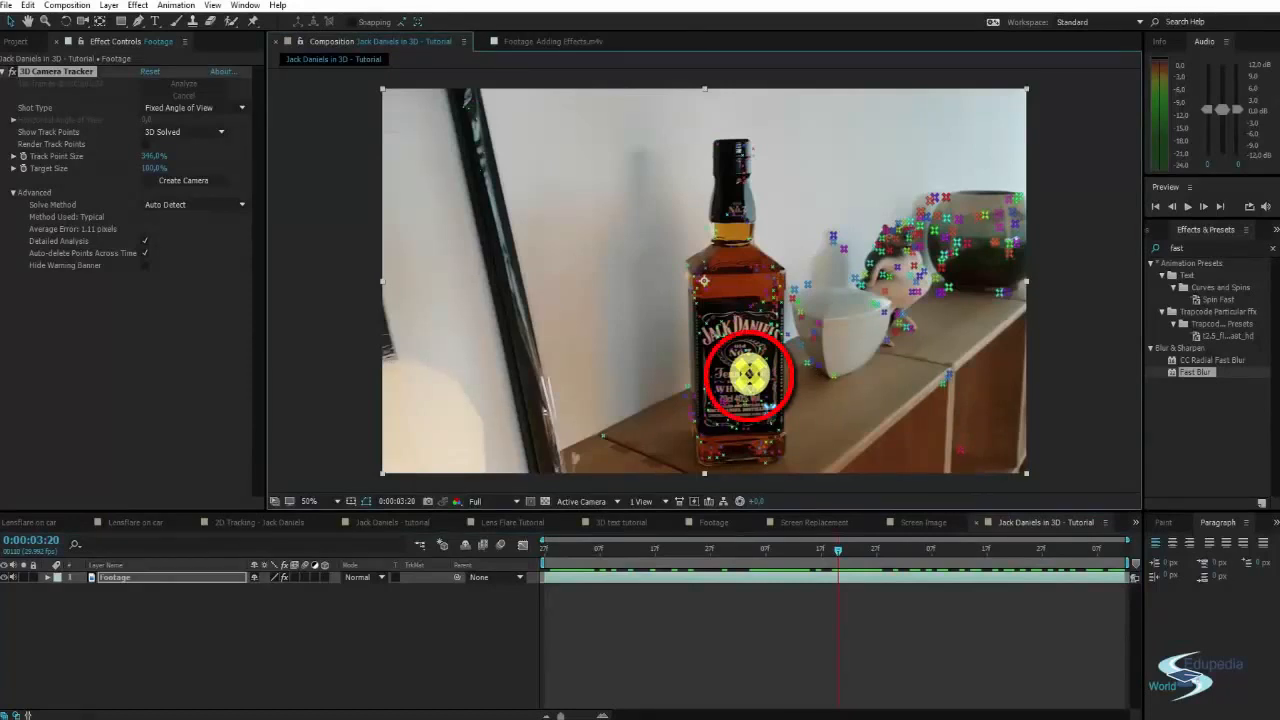
pyautogui.press('Delete')
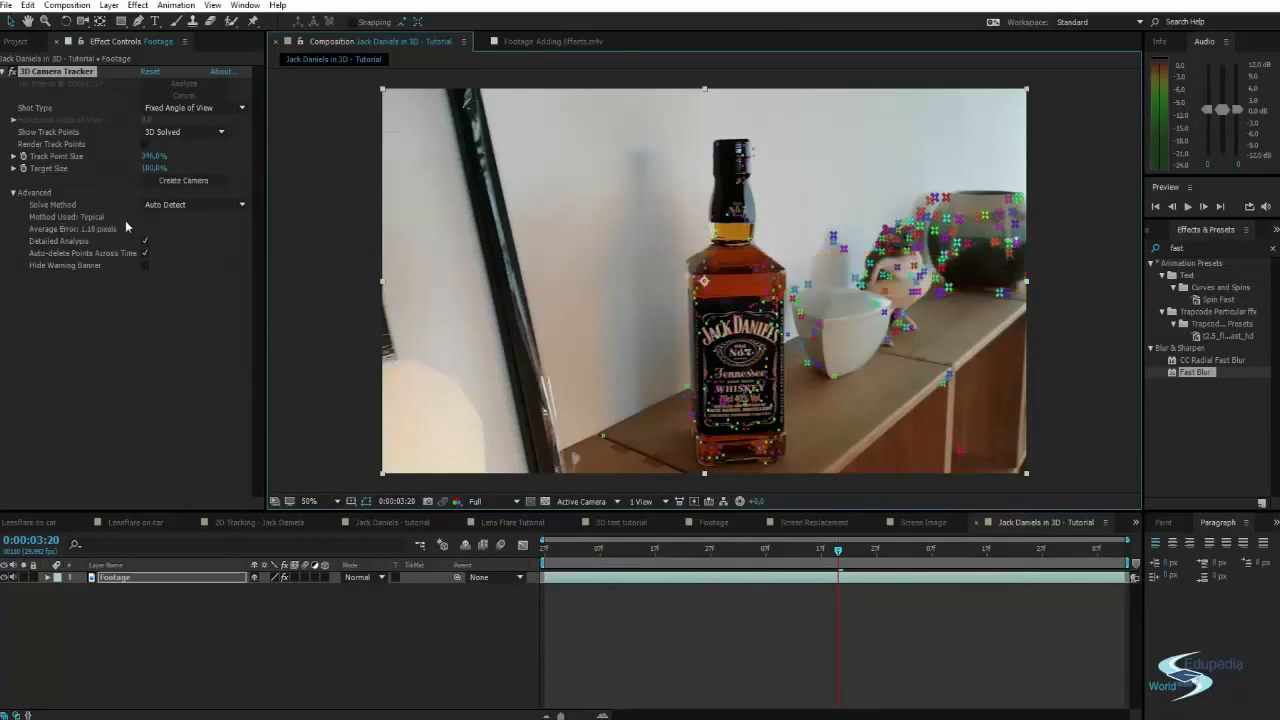
# - Set the tracker's target size to about 1185% and try out track point selections on the bottle label
pyautogui.moveTo(153, 168)
pyautogui.mouseDown()
pyautogui.moveTo(219, 168)
pyautogui.moveTo(165, 167)
pyautogui.mouseUp()
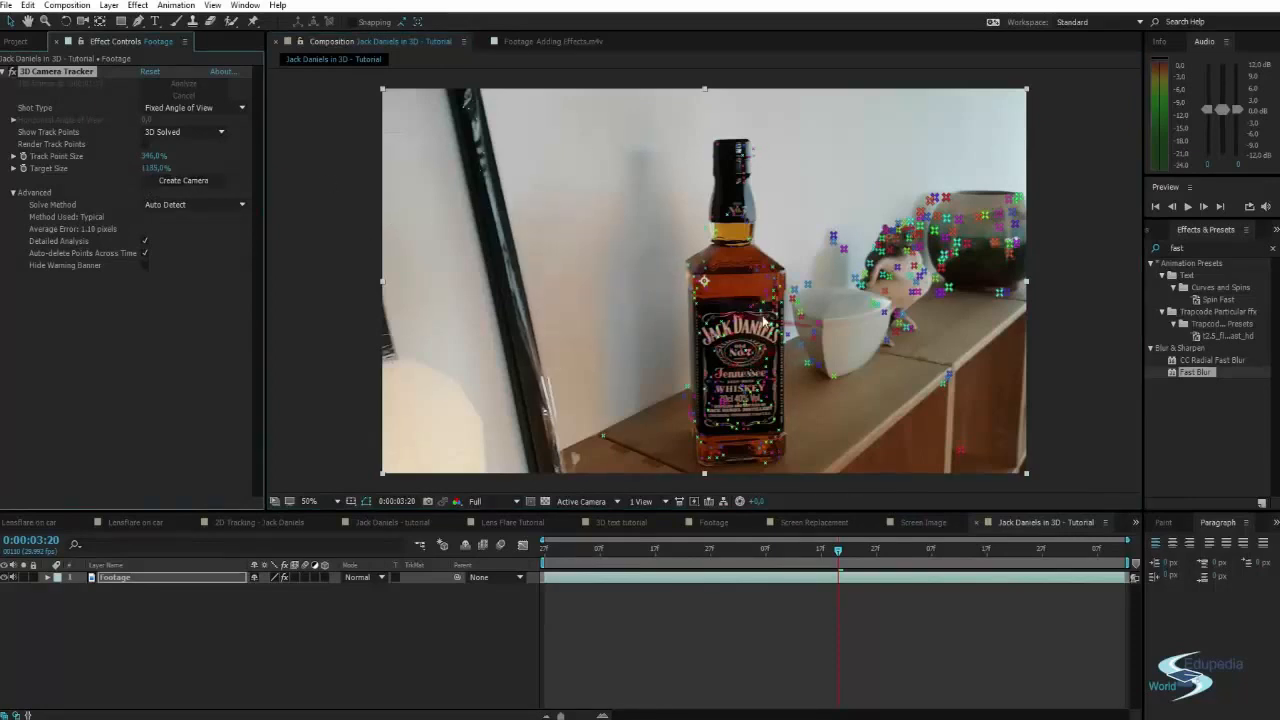
pyautogui.moveTo(752, 306)
pyautogui.mouseDown()
pyautogui.moveTo(710, 376)
pyautogui.moveTo(784, 369)
pyautogui.moveTo(760, 310)
pyautogui.moveTo(714, 414)
pyautogui.moveTo(784, 298)
pyautogui.moveTo(714, 396)
pyautogui.moveTo(766, 388)
pyautogui.mouseUp()
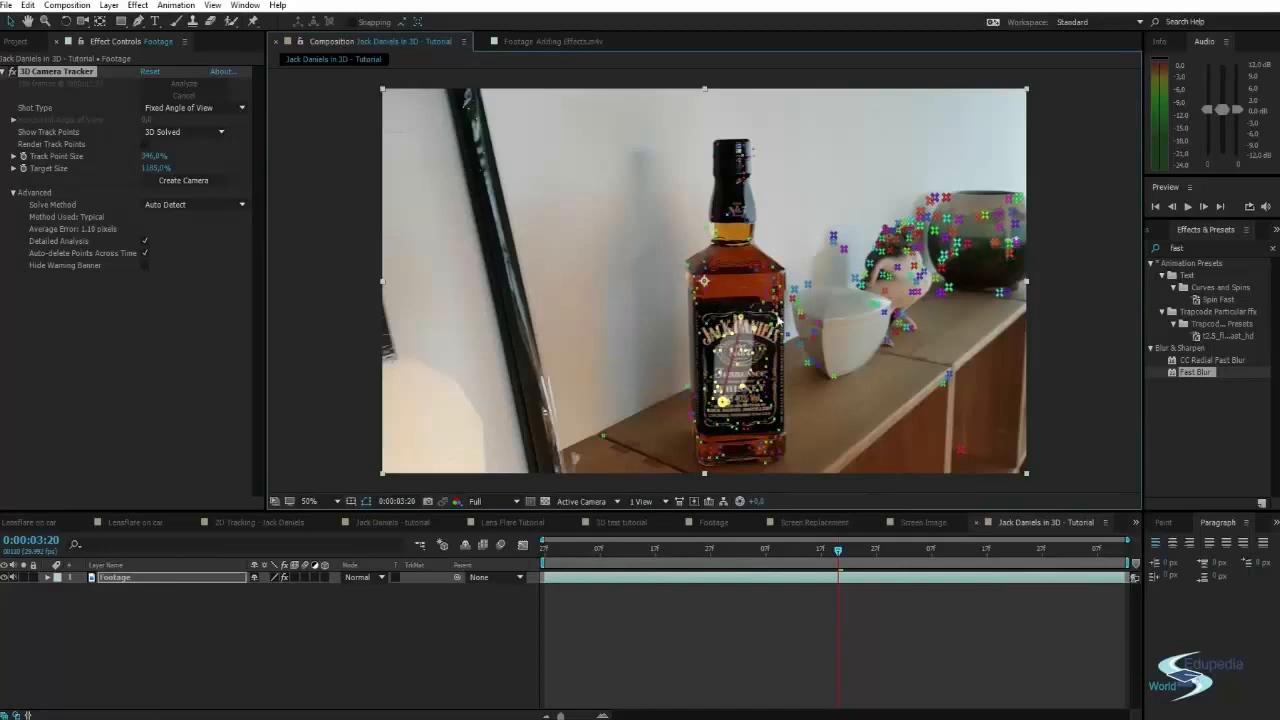
pyautogui.click(757, 312)
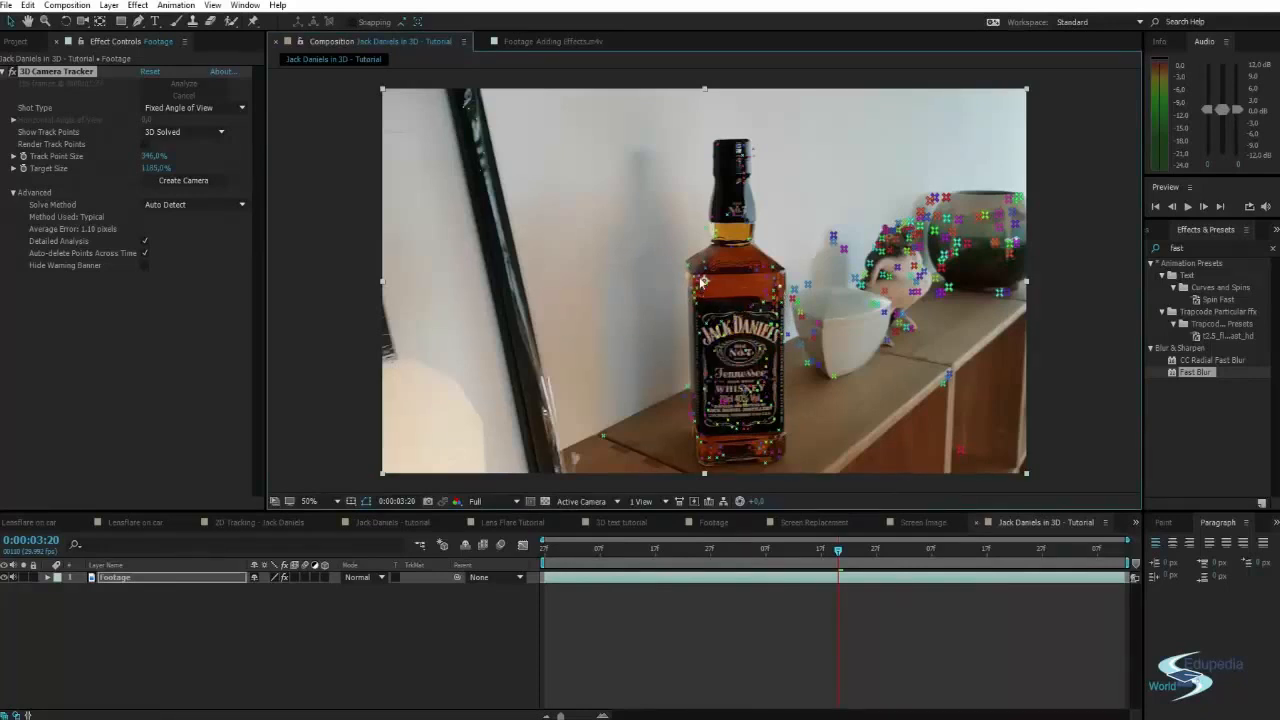
pyautogui.click(714, 408)
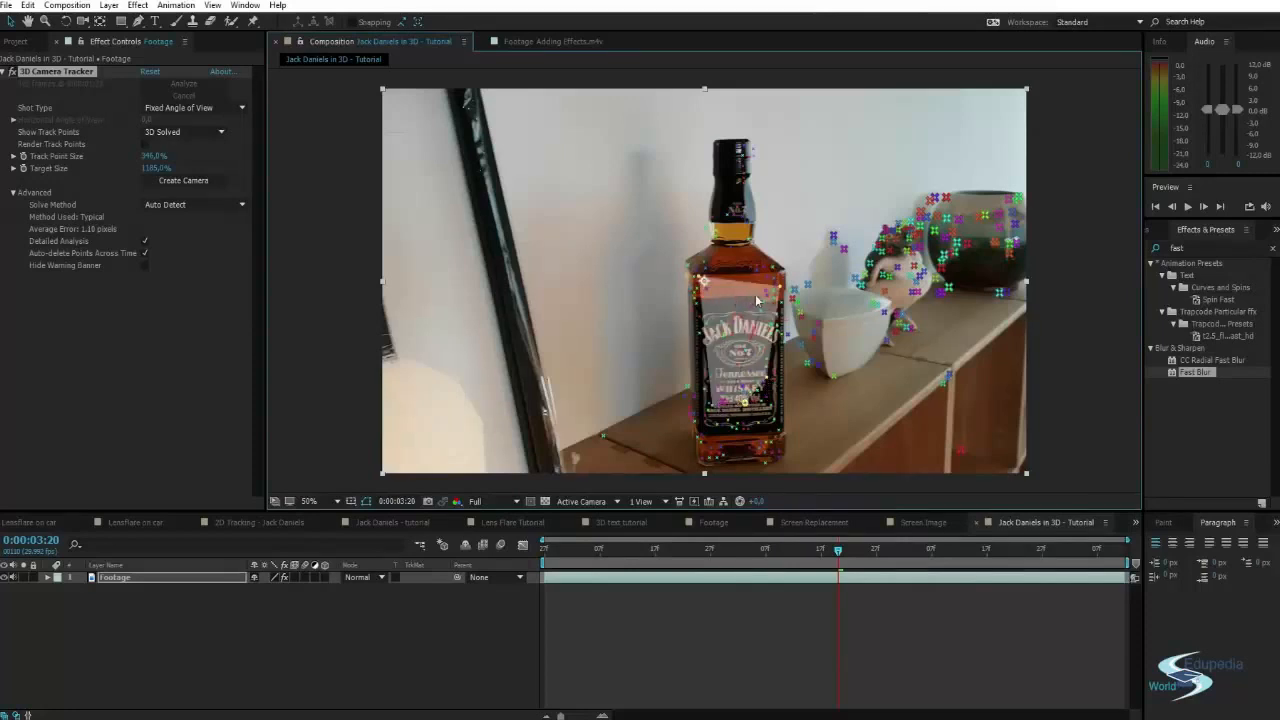
# - Select a group of track points on the bottle's front label and create a text layer and camera from them
pyautogui.moveTo(755, 298)
pyautogui.mouseDown()
pyautogui.moveTo(714, 404)
pyautogui.moveTo(774, 284)
pyautogui.moveTo(738, 294)
pyautogui.mouseUp()
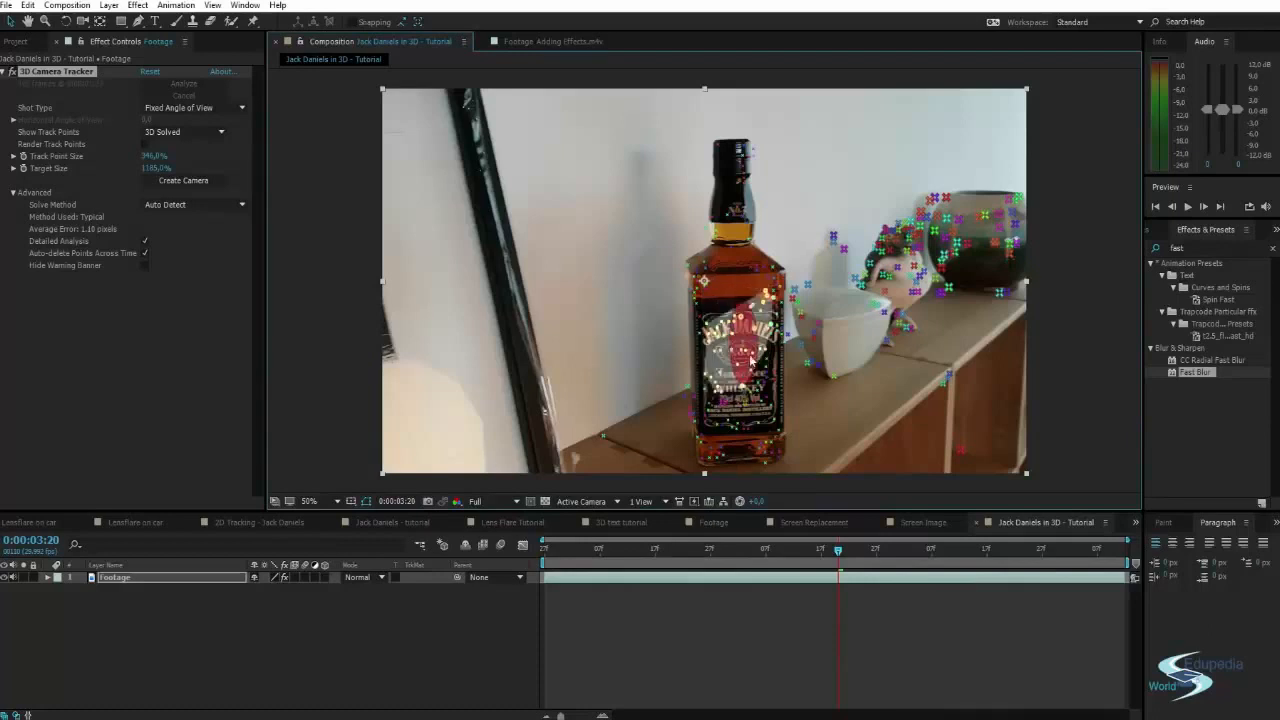
pyautogui.rightClick(745, 341)
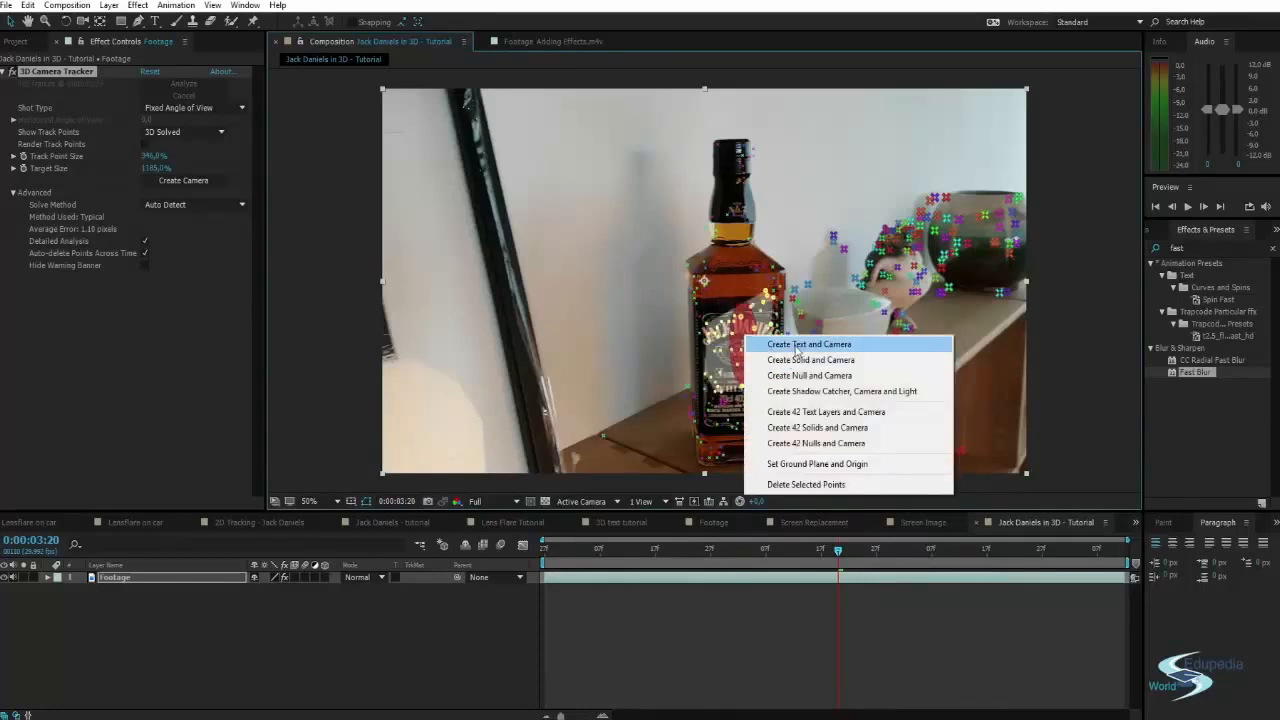
pyautogui.click(797, 345)
pyautogui.click(492, 367)
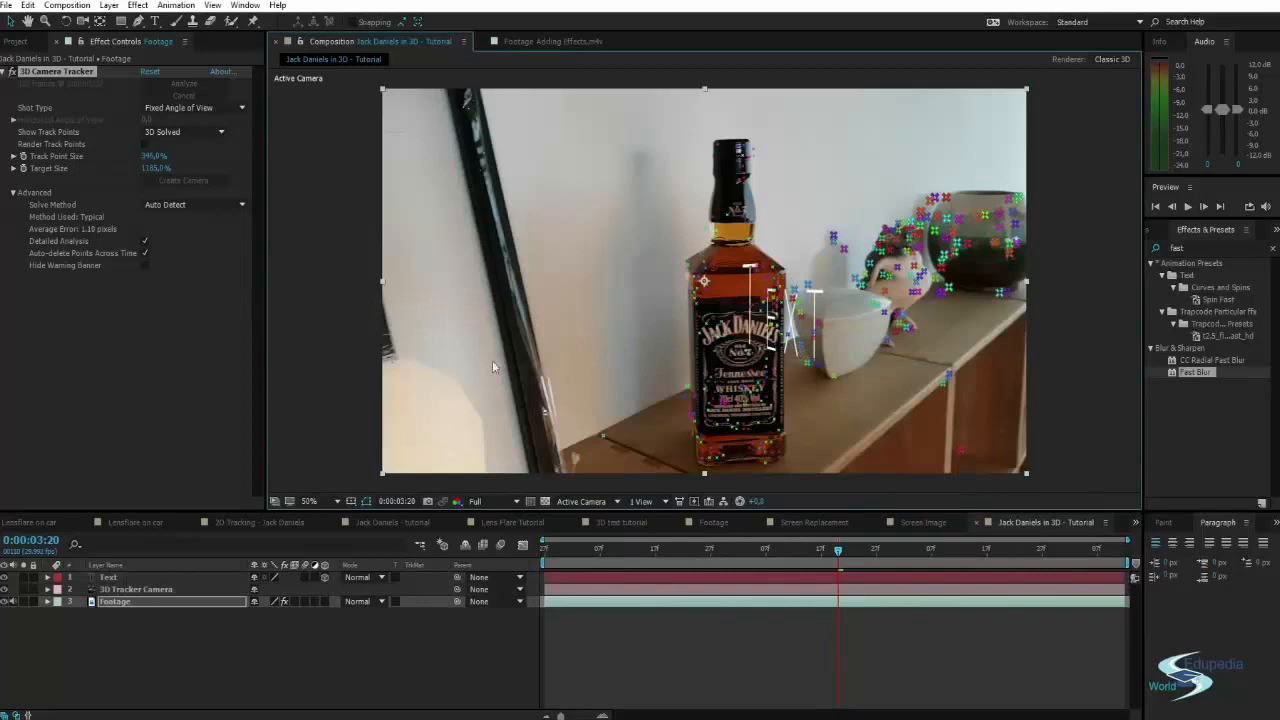
# - Play back the composition to check how the tracked text follows the bottle
pyautogui.click(556, 626)
pyautogui.press('space')
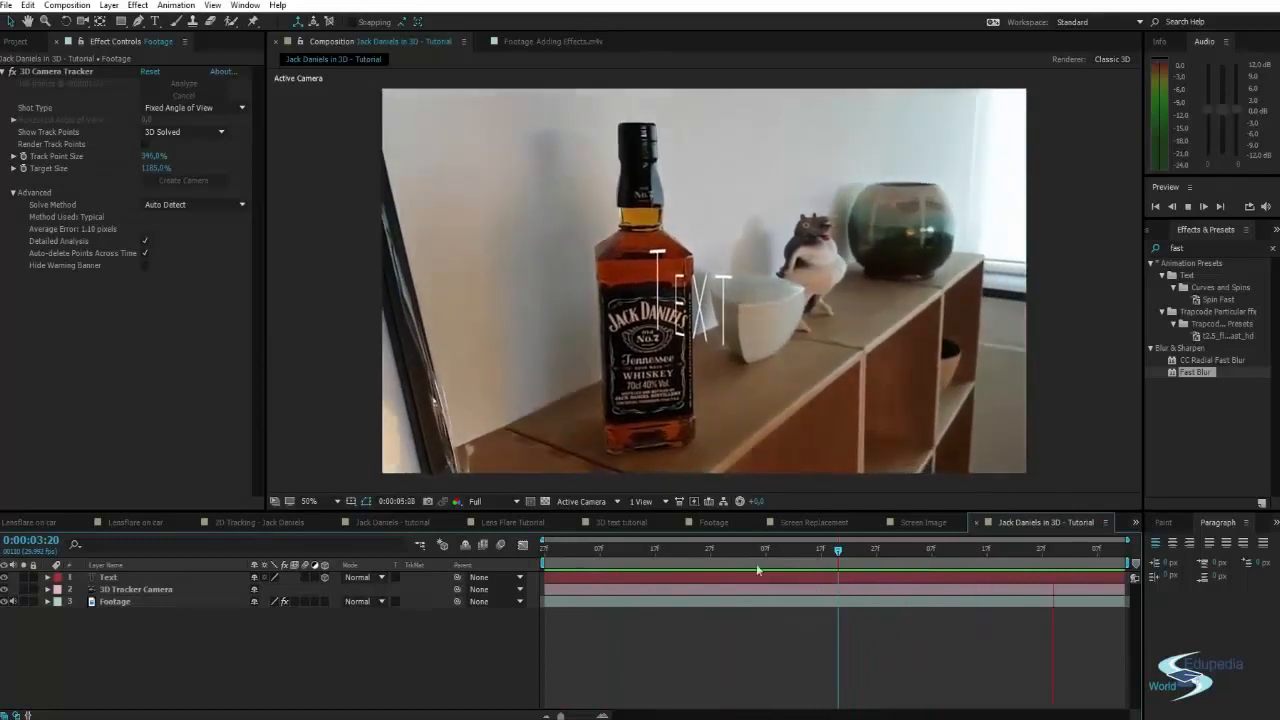
pyautogui.click(766, 549)
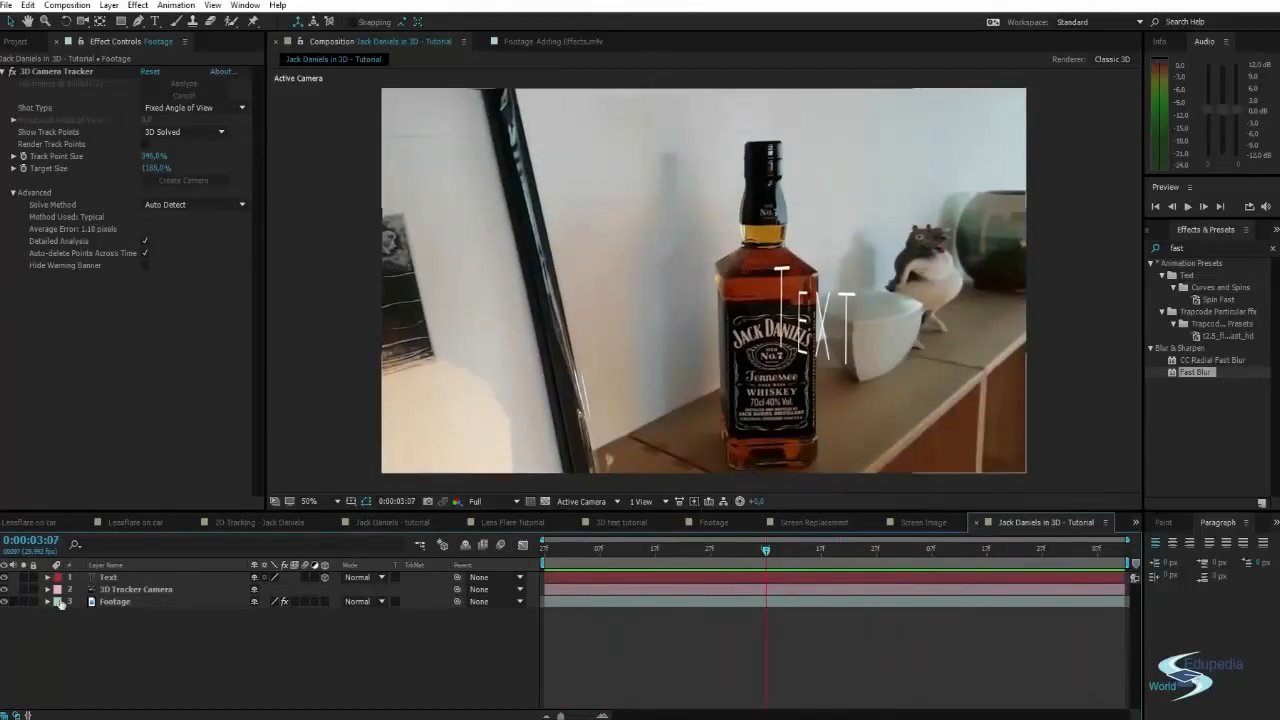
# - At 0:00:03:01, rotate the tracked text layer about its vertical axis so that it faces the camera more directly
pyautogui.click(830, 318)
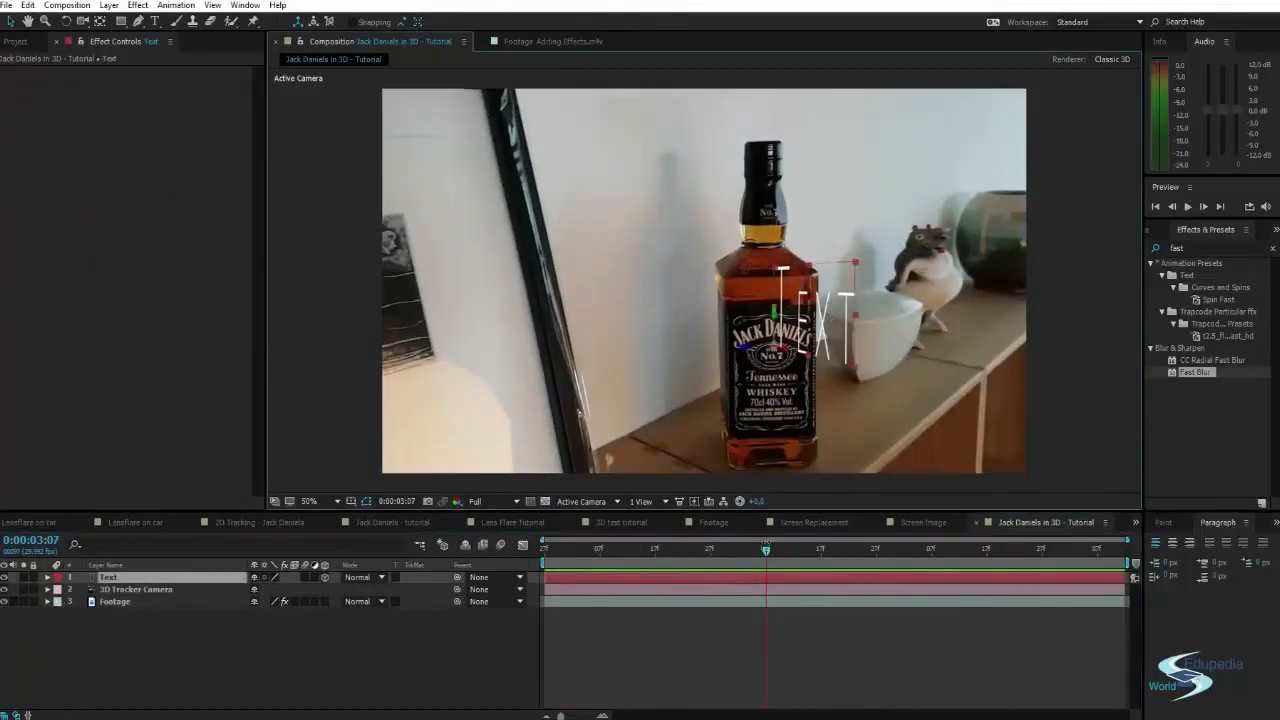
pyautogui.moveTo(766, 553); pyautogui.dragTo(732, 550)
pyautogui.press('w')
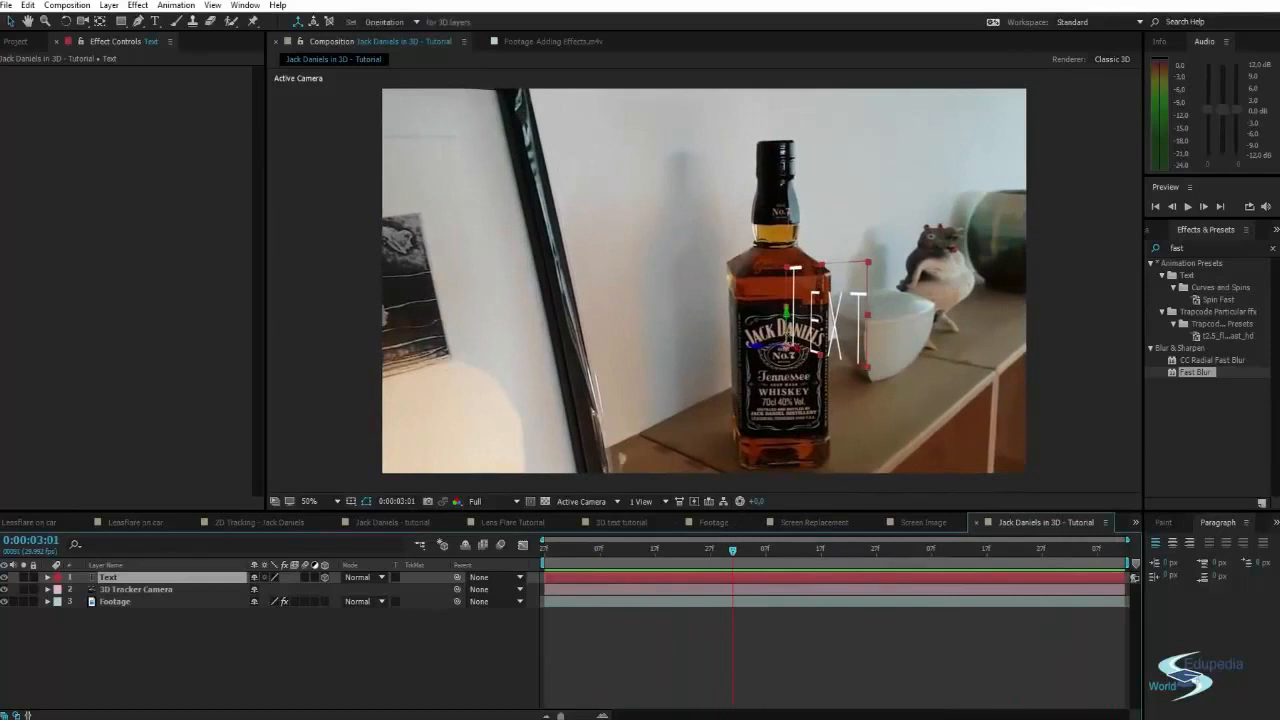
pyautogui.moveTo(787, 315); pyautogui.dragTo(860, 315)
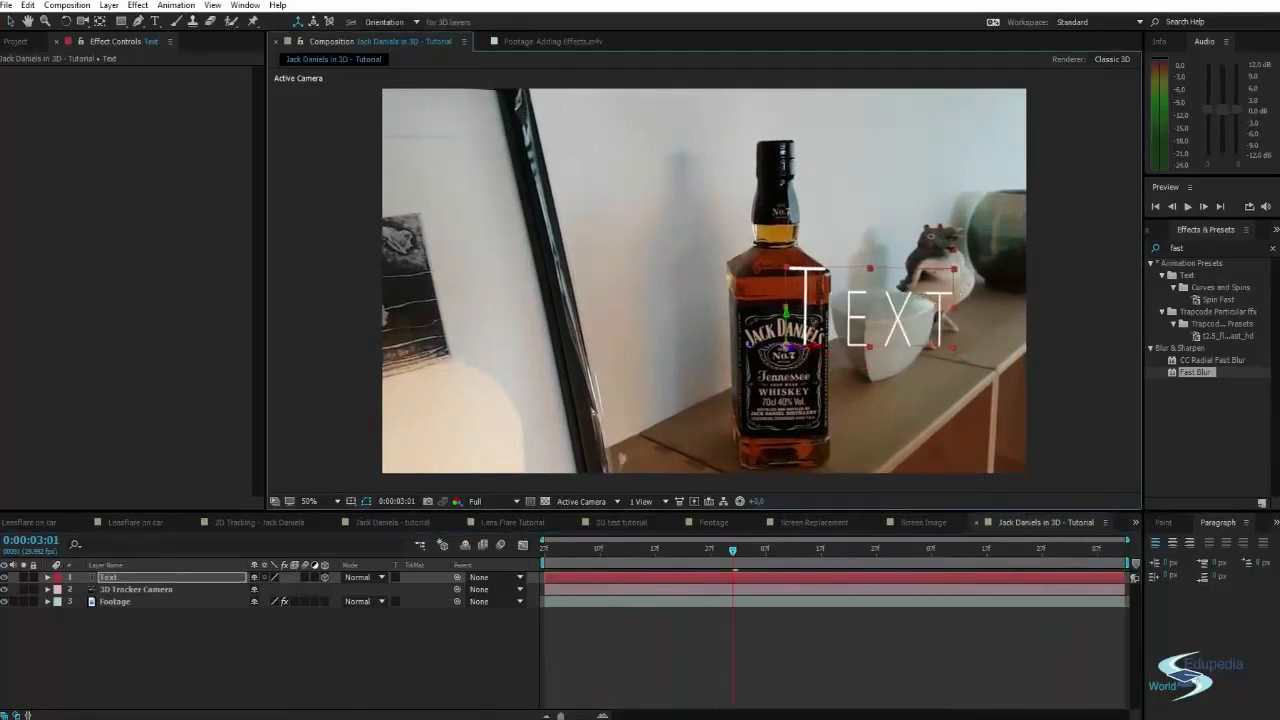
# - Move the tracked text layer along its horizontal axis off the label so that it starts beside the bottle's right edge
pyautogui.moveTo(789, 348); pyautogui.dragTo(789, 347)
pyautogui.moveTo(930, 406); pyautogui.dragTo(722, 340)
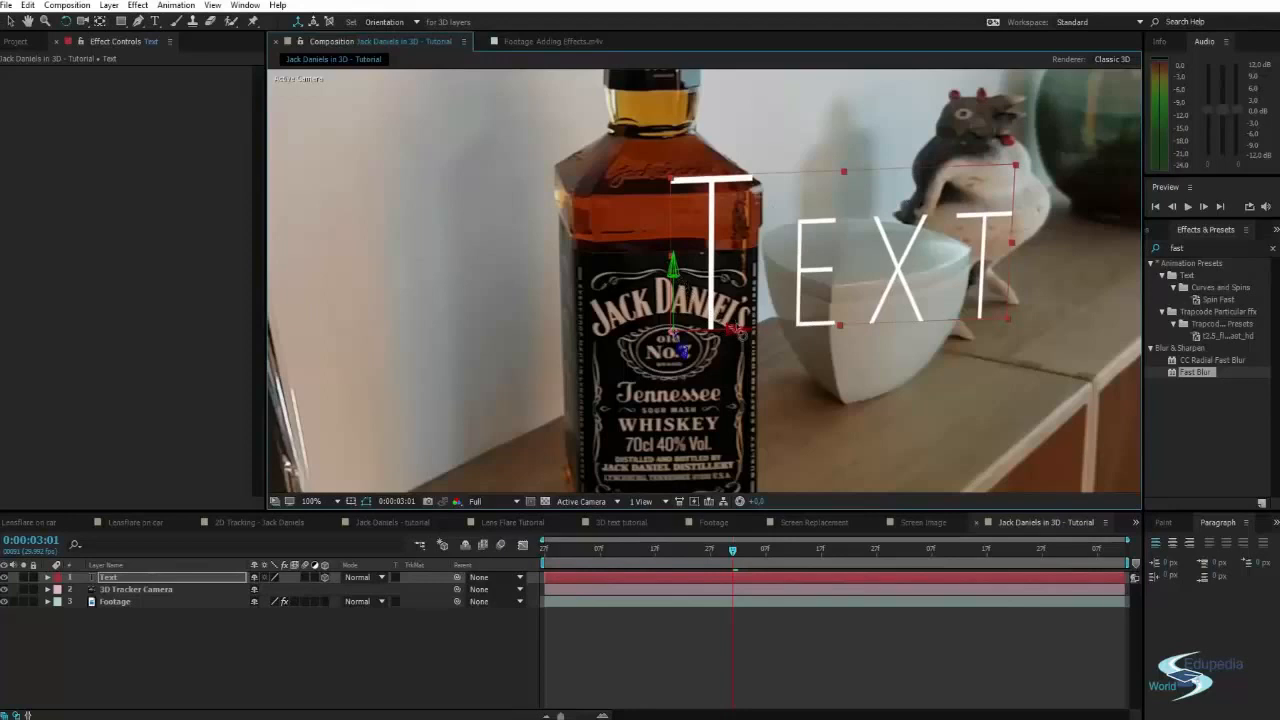
pyautogui.press('v')
pyautogui.moveTo(735, 331); pyautogui.dragTo(746, 330)
pyautogui.scroll(-2, 745, 325)
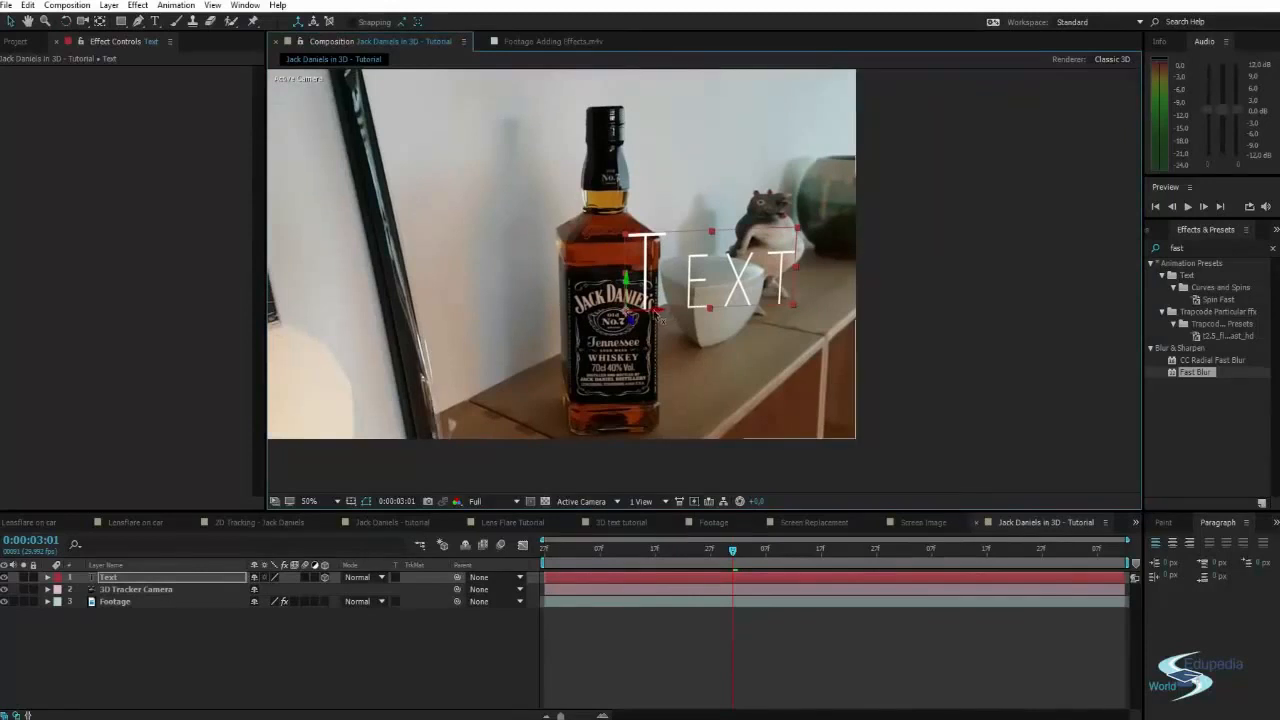
pyautogui.moveTo(660, 318); pyautogui.dragTo(835, 318)
pyautogui.moveTo(683, 316); pyautogui.dragTo(711, 327)
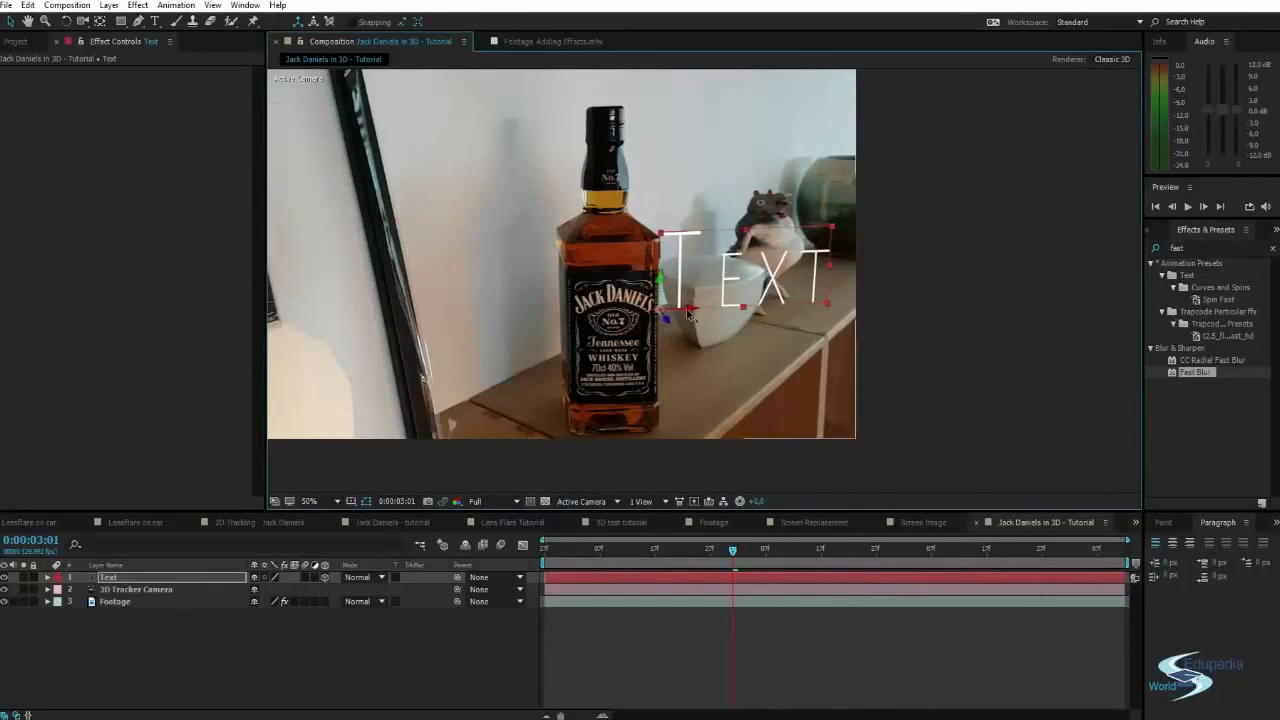
# - Replace the tracked layer's placeholder text with "Jack Daniels"
pyautogui.press('.')
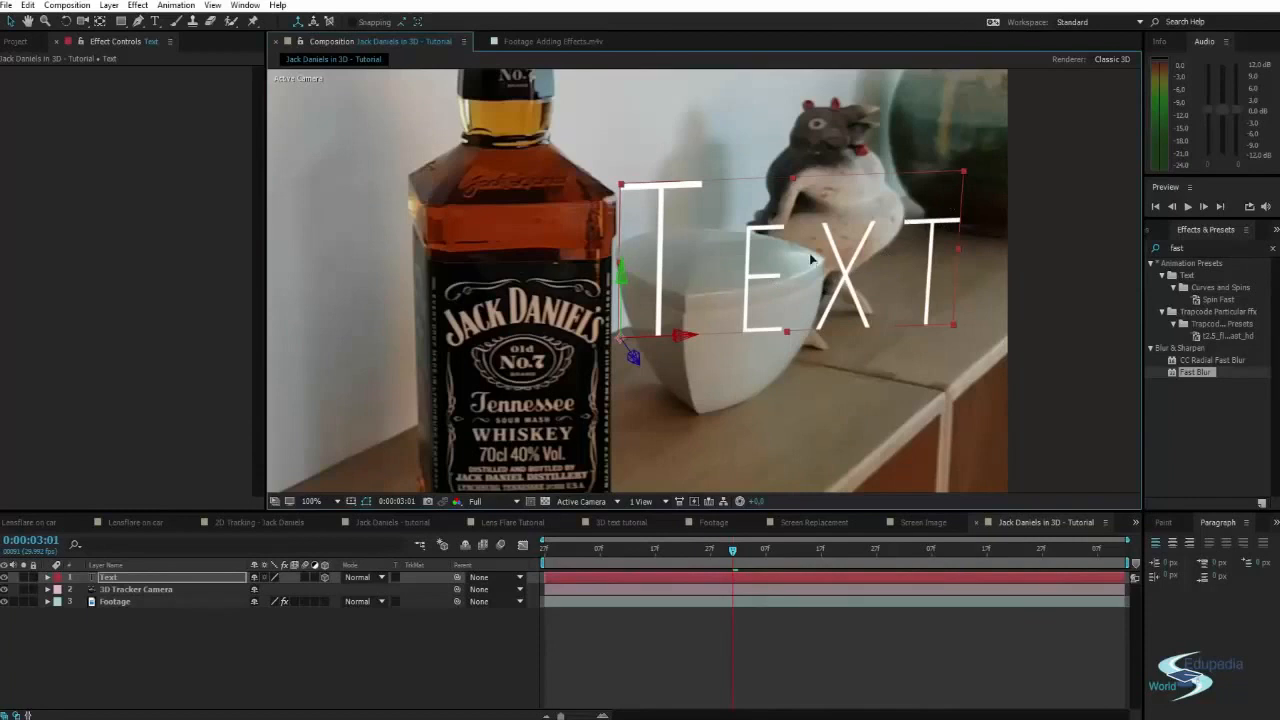
pyautogui.doubleClick(712, 284)
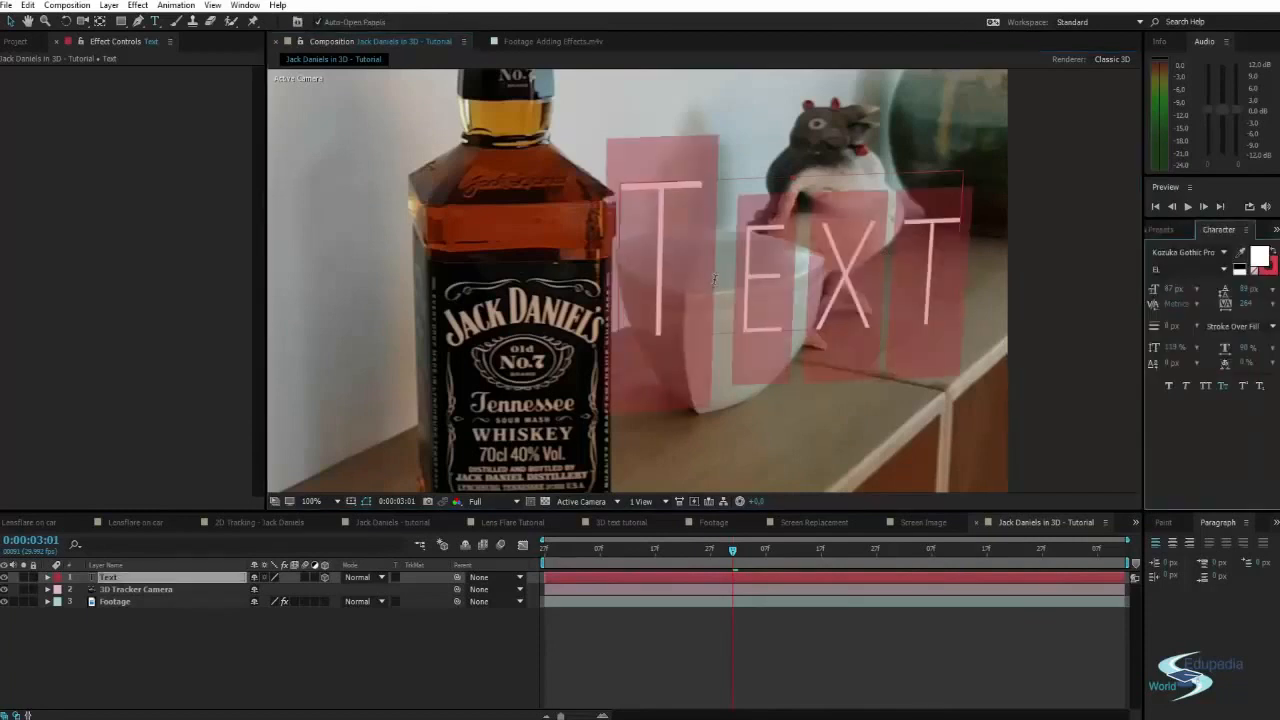
pyautogui.write('Ja')
pyautogui.press('BackSpace')
pyautogui.write('ack')
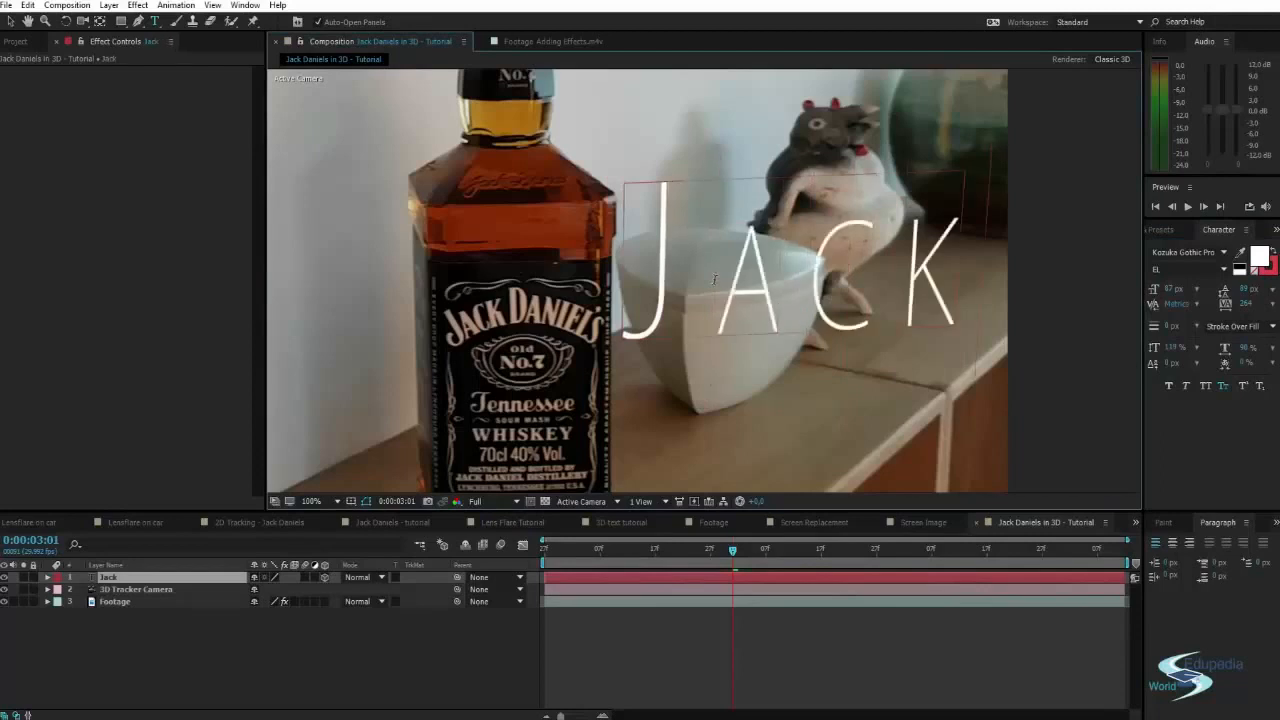
pyautogui.write(' Daniels')
pyautogui.hotkey('ctrl', 'Return')
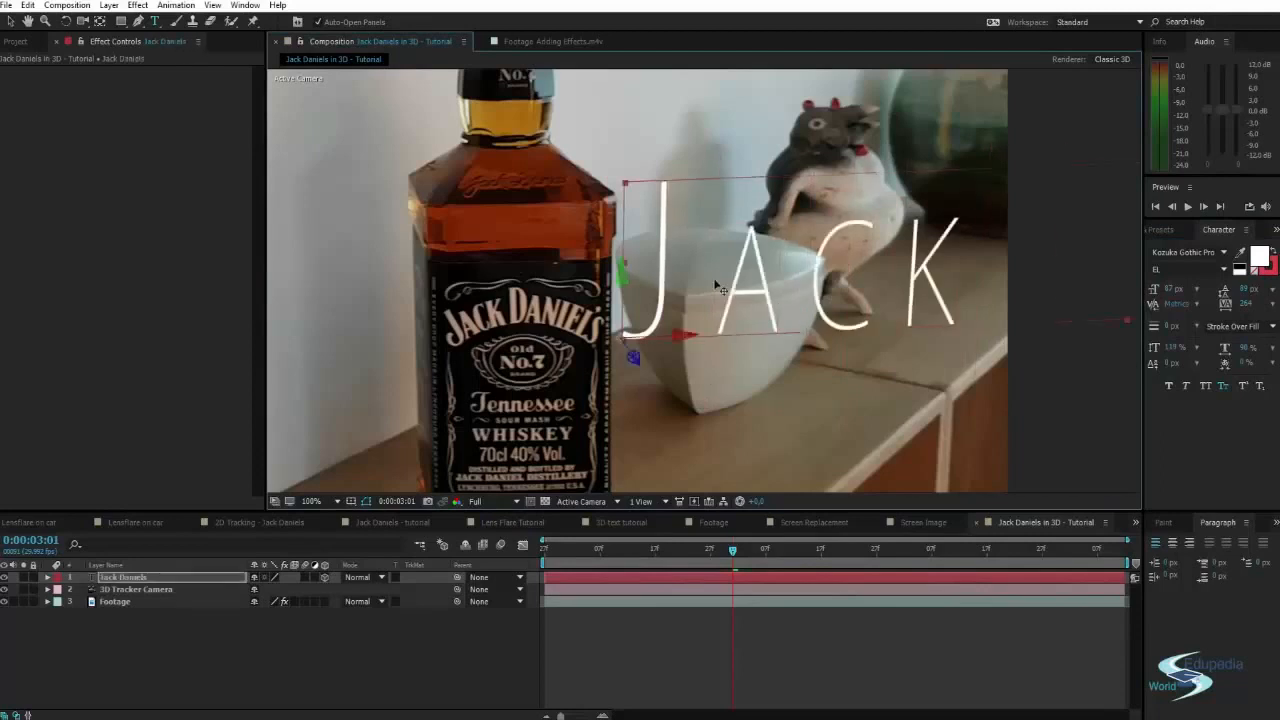
# - Scale down the Jack Daniels text to fit within the frame and raise it beside the top of the bottle's label
pyautogui.scroll(-3, 716, 284)
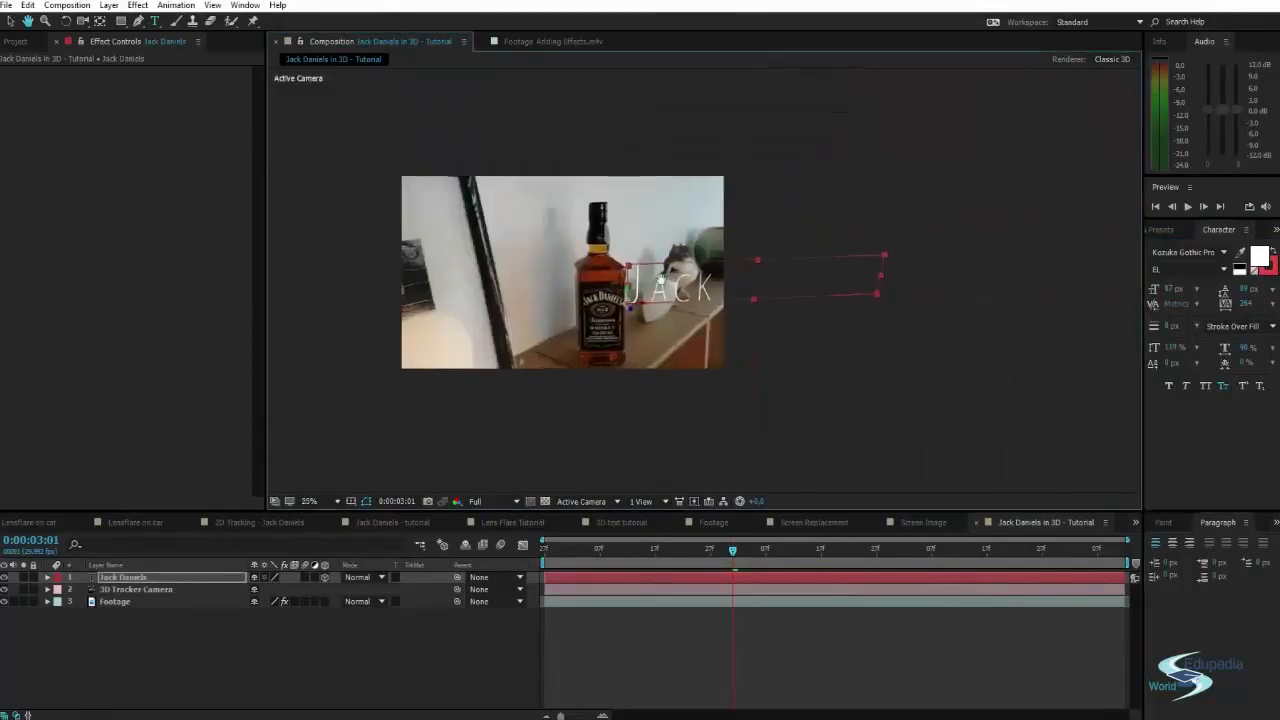
pyautogui.press('v')
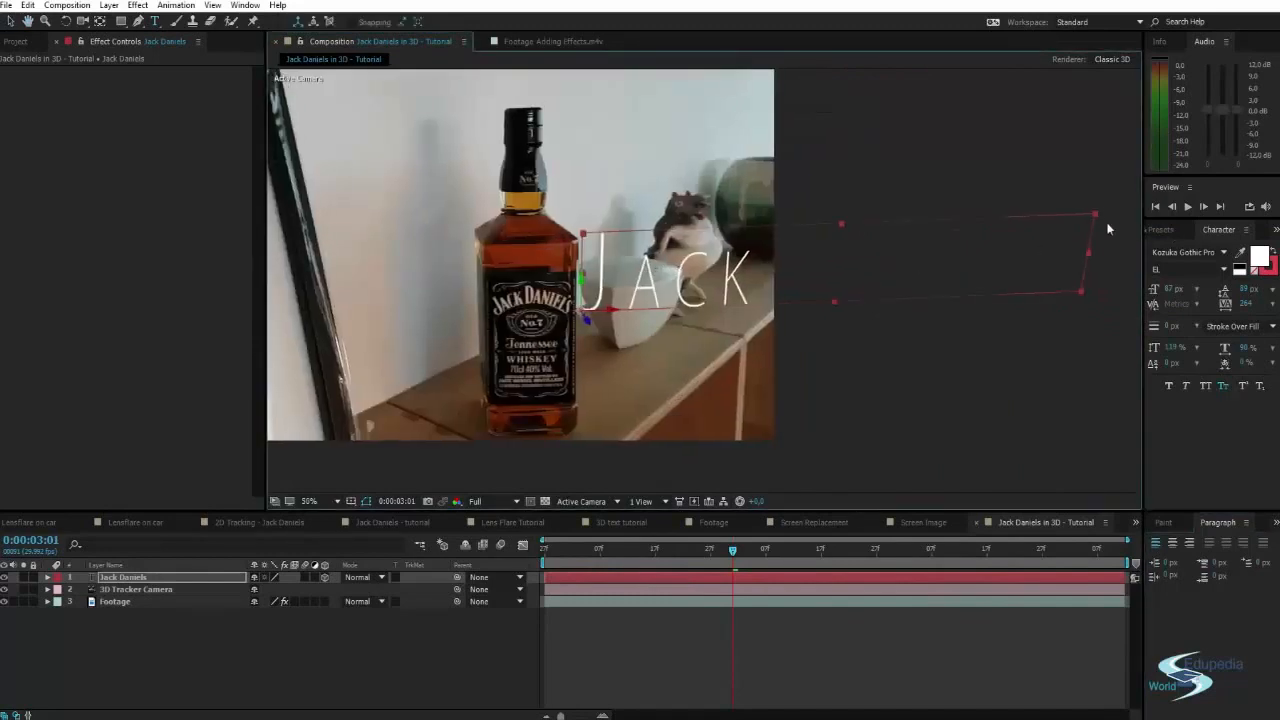
pyautogui.moveTo(1074, 219); pyautogui.dragTo(761, 260)
pyautogui.moveTo(581, 281); pyautogui.dragTo(580, 32)
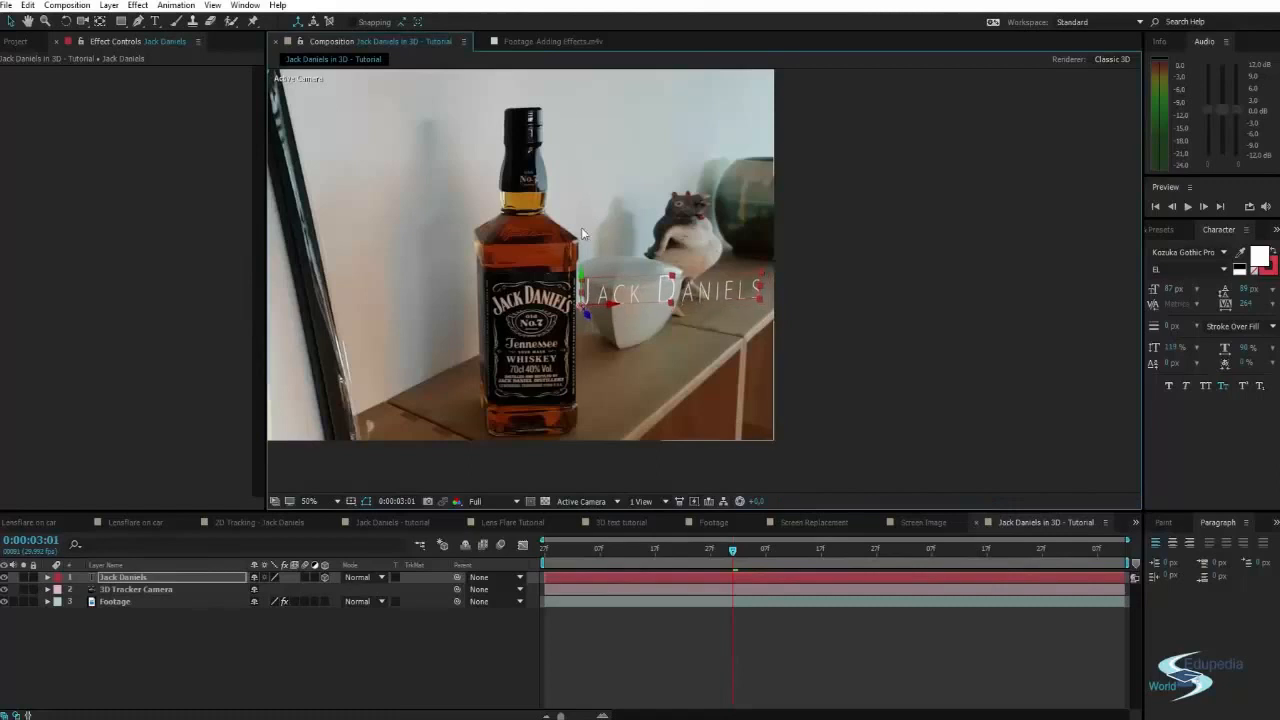
pyautogui.moveTo(583, 278); pyautogui.dragTo(591, 52)
pyautogui.moveTo(580, 271); pyautogui.dragTo(590, 45)
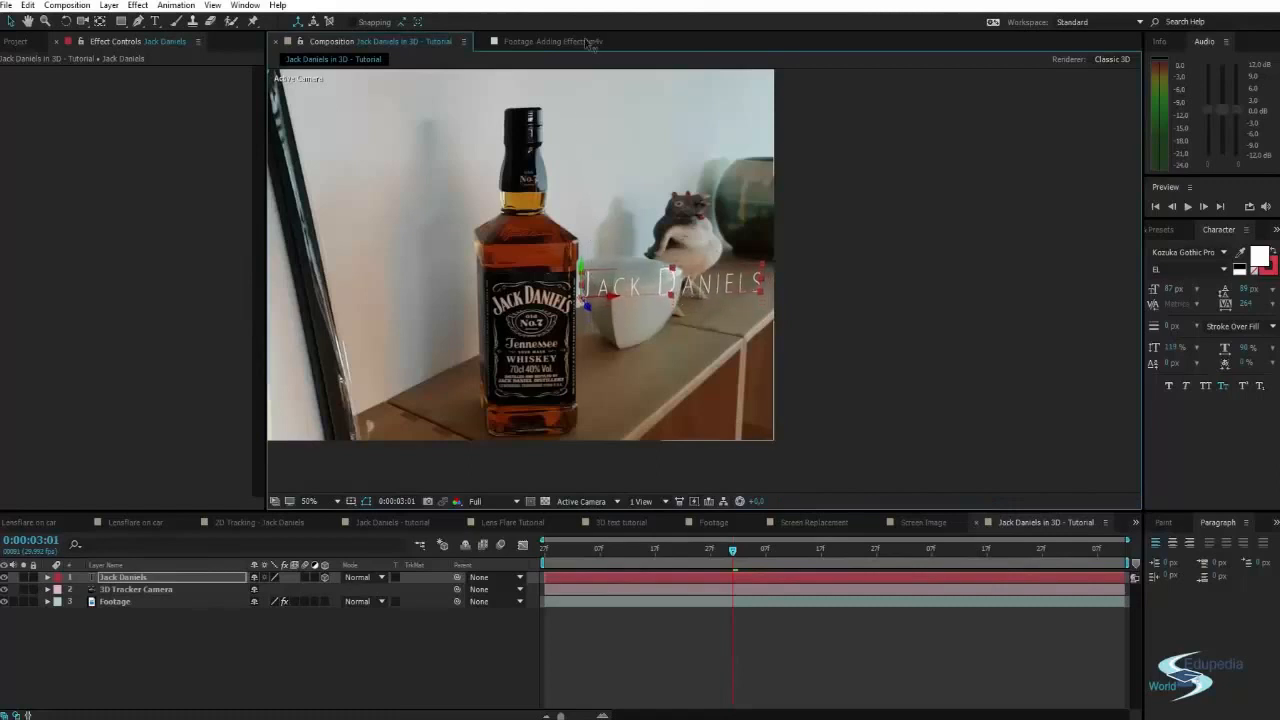
pyautogui.moveTo(586, 270); pyautogui.dragTo(588, 217)
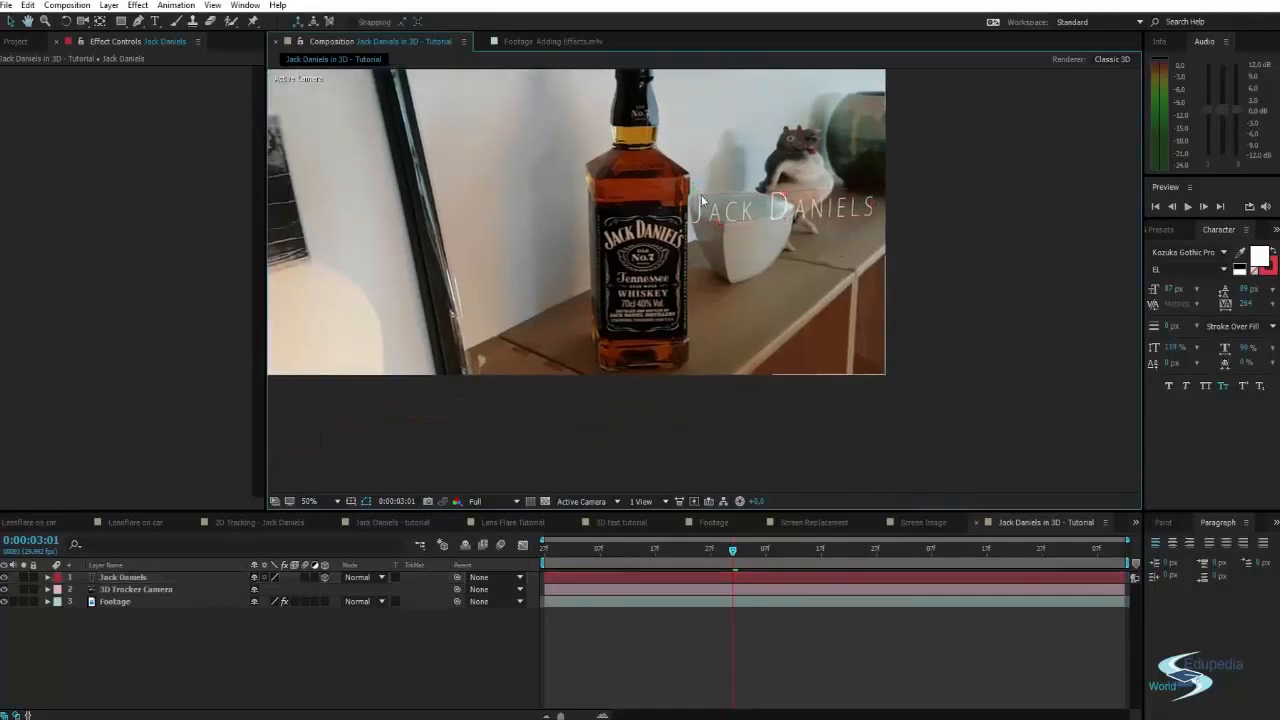
# - Rotate the Jack Daniels text slightly about its vertical axis and play back the composition to check it
pyautogui.click(701, 200)
pyautogui.scroll(1, 703, 190)
pyautogui.moveTo(703, 189); pyautogui.dragTo(715, 242)
pyautogui.press('w')
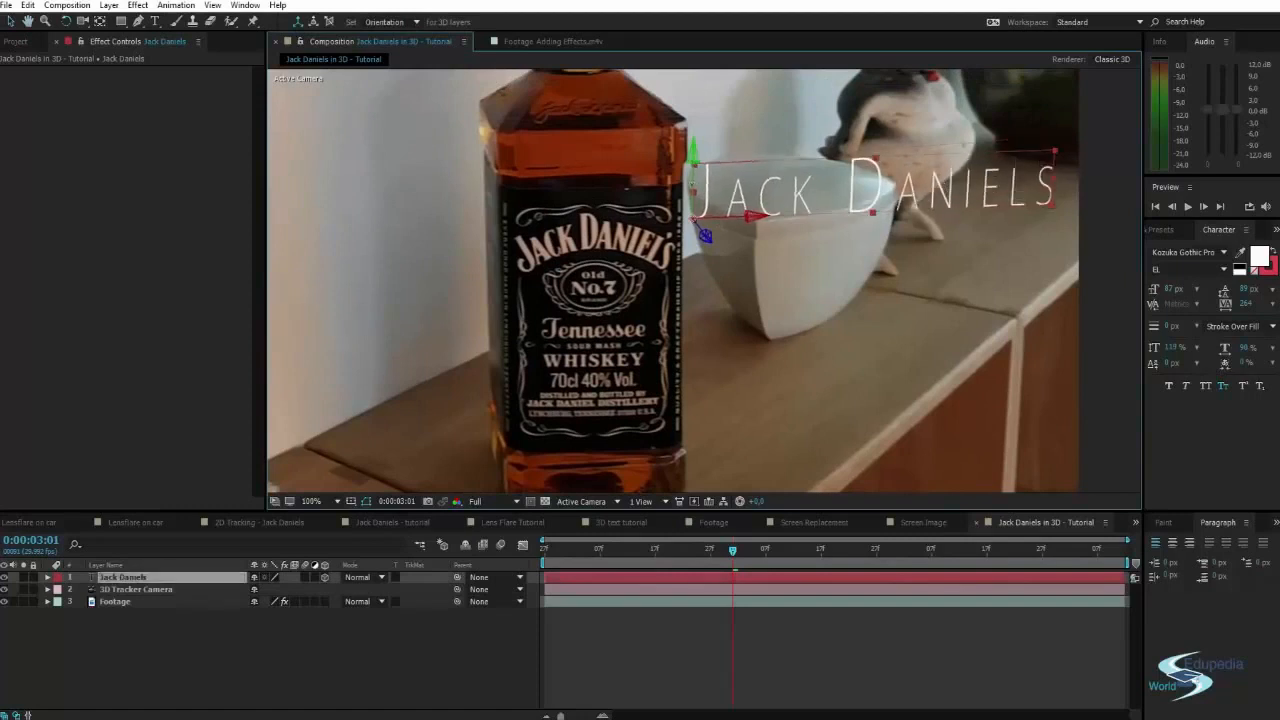
pyautogui.moveTo(692, 184); pyautogui.dragTo(690, 184)
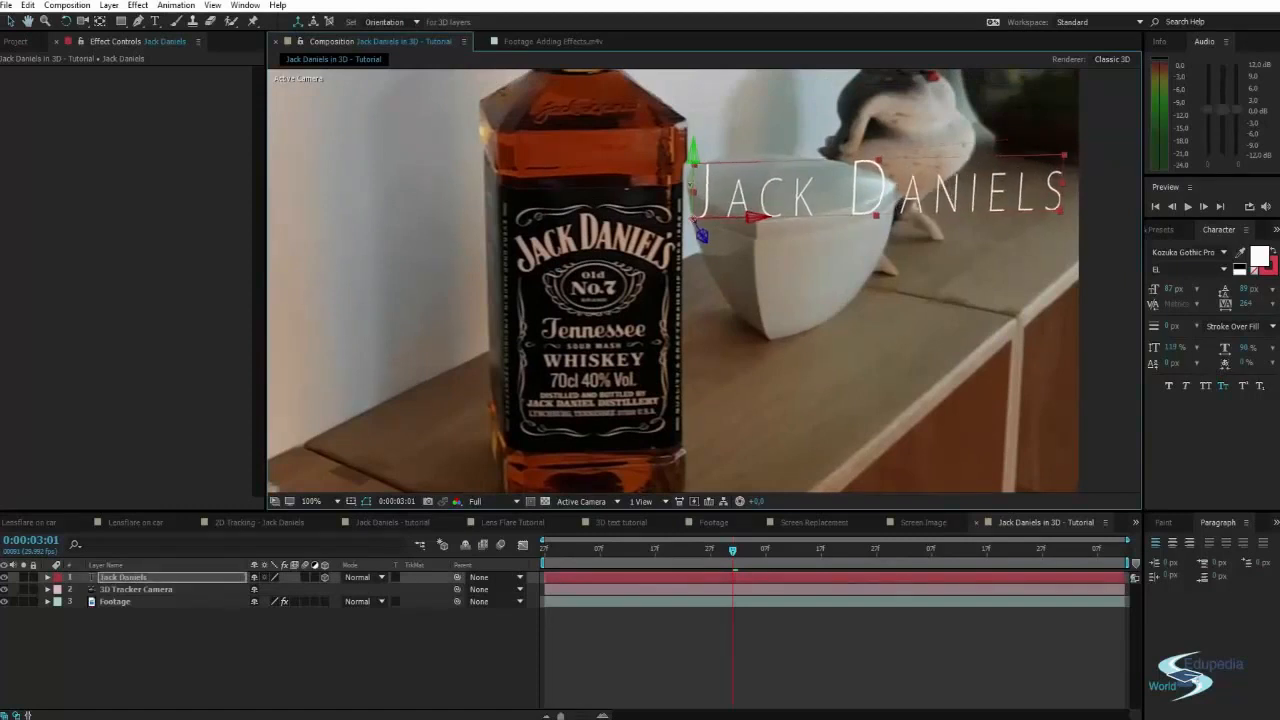
pyautogui.scroll(-2, 690, 184)
pyautogui.click(994, 240)
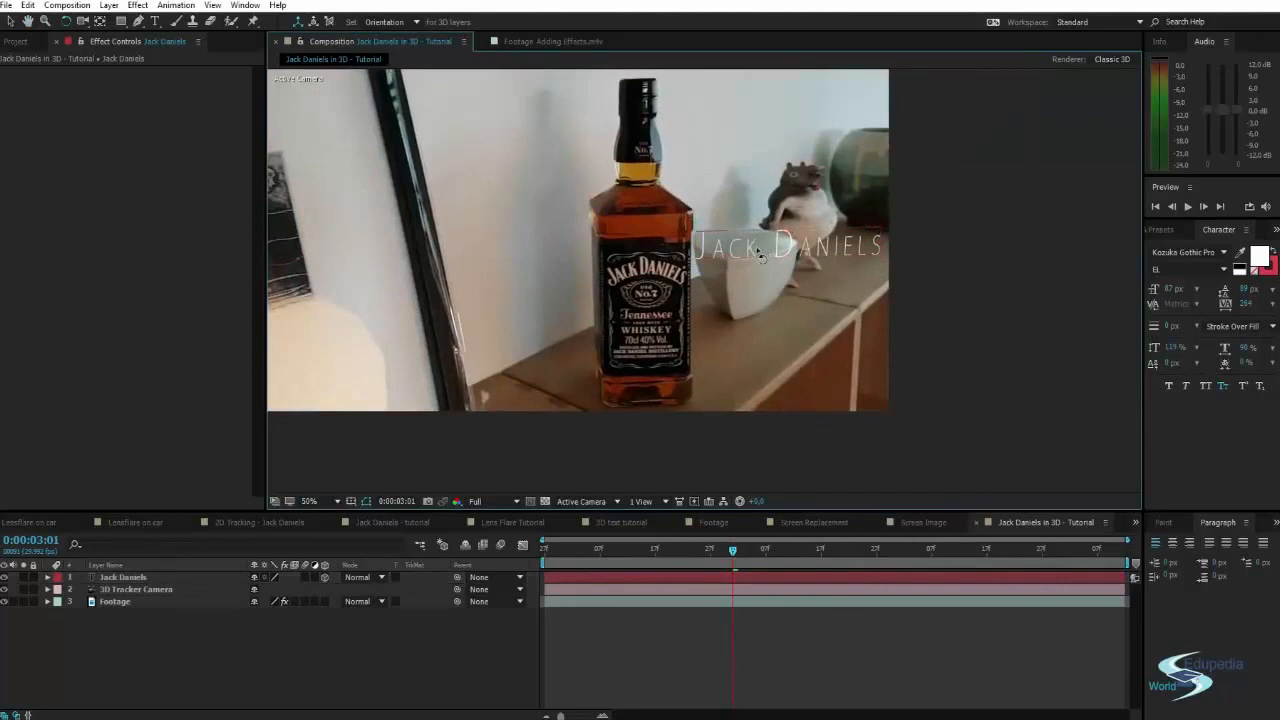
pyautogui.press('space')
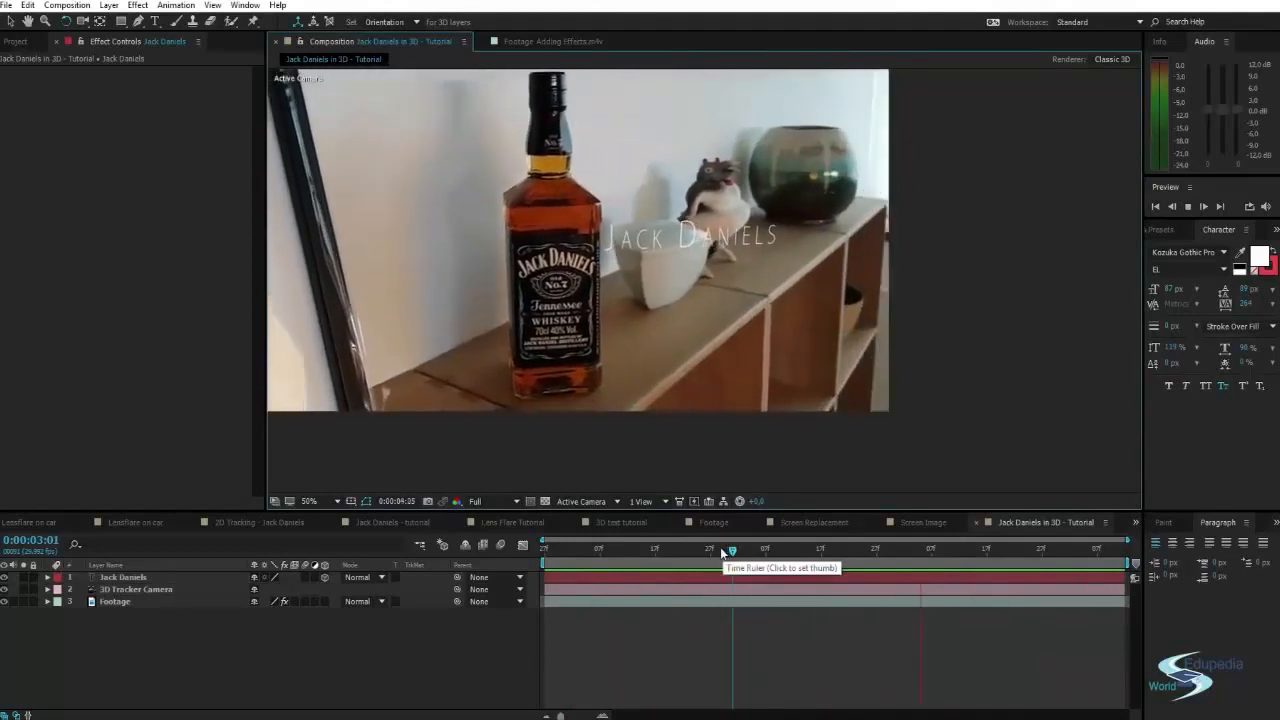
# - At 0:00:02:25, enlarge the Jack Daniels text layer slightly
pyautogui.moveTo(661, 549); pyautogui.dragTo(700, 552)
pyautogui.click(800, 250)
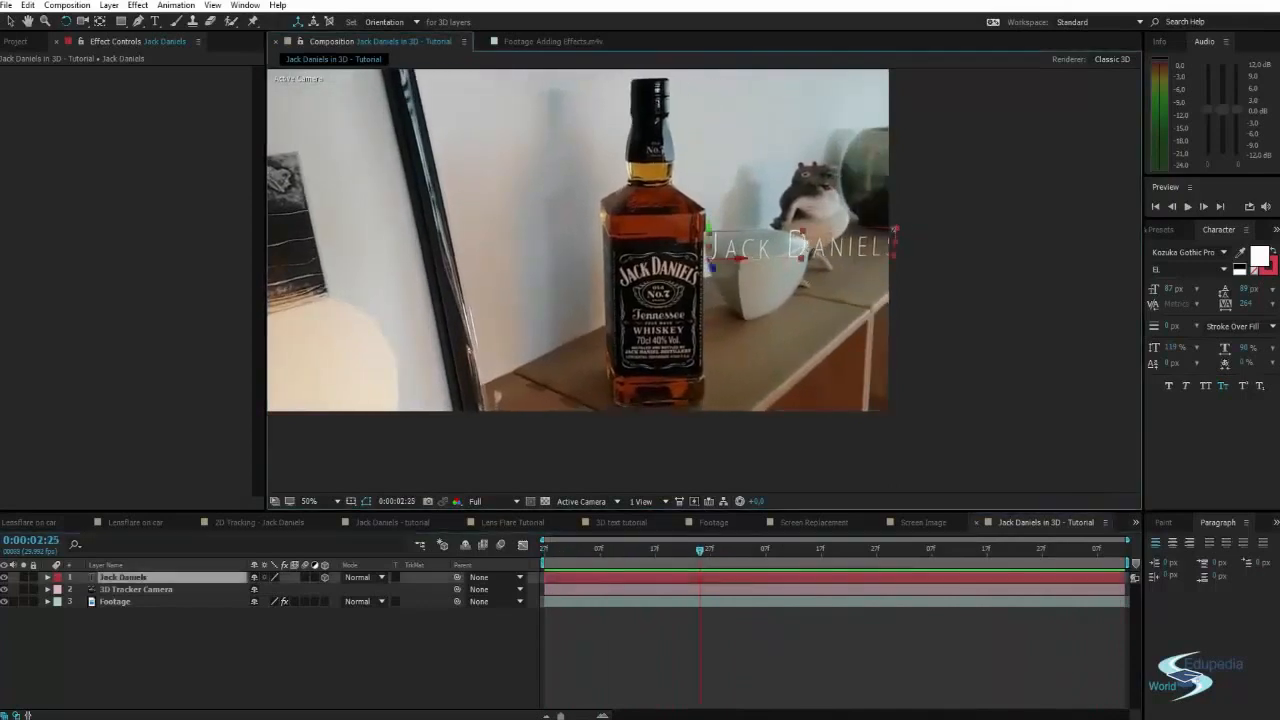
pyautogui.press('v')
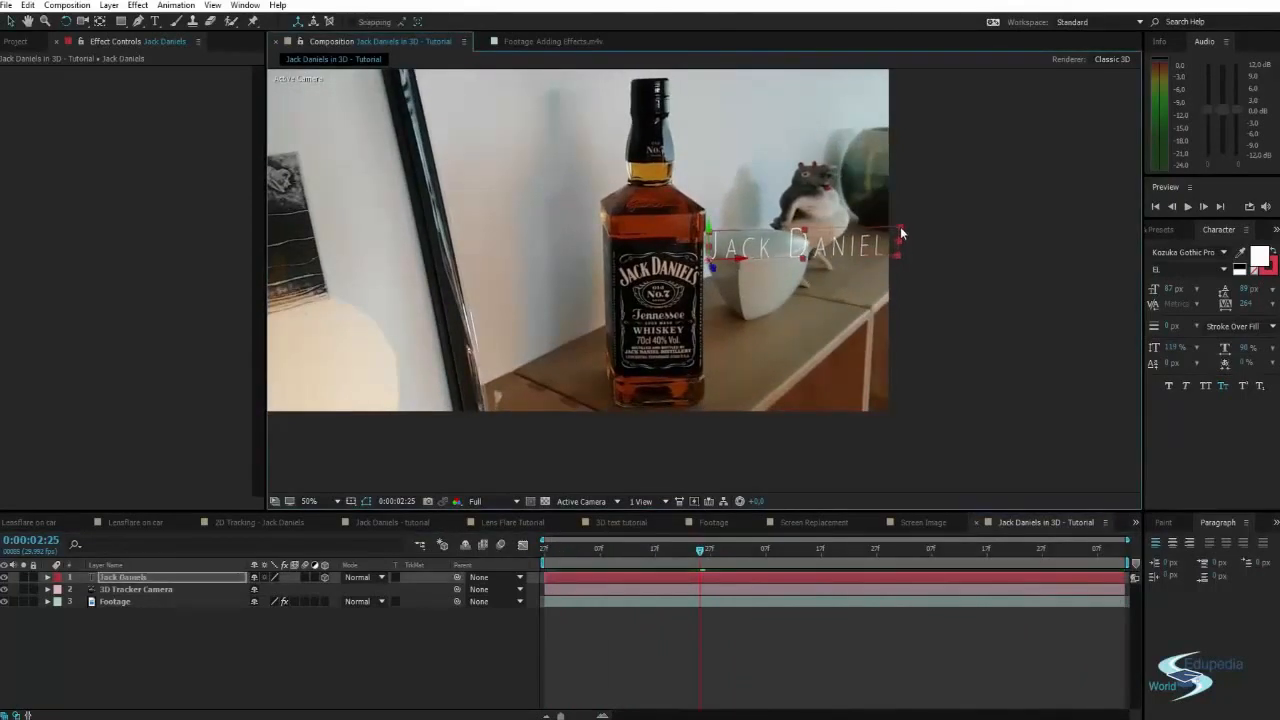
pyautogui.moveTo(897, 230); pyautogui.dragTo(929, 206)
# - Duplicate the Jack Daniels text layer and move the copy directly below the original text
pyautogui.hotkey('ctrl', 'd')
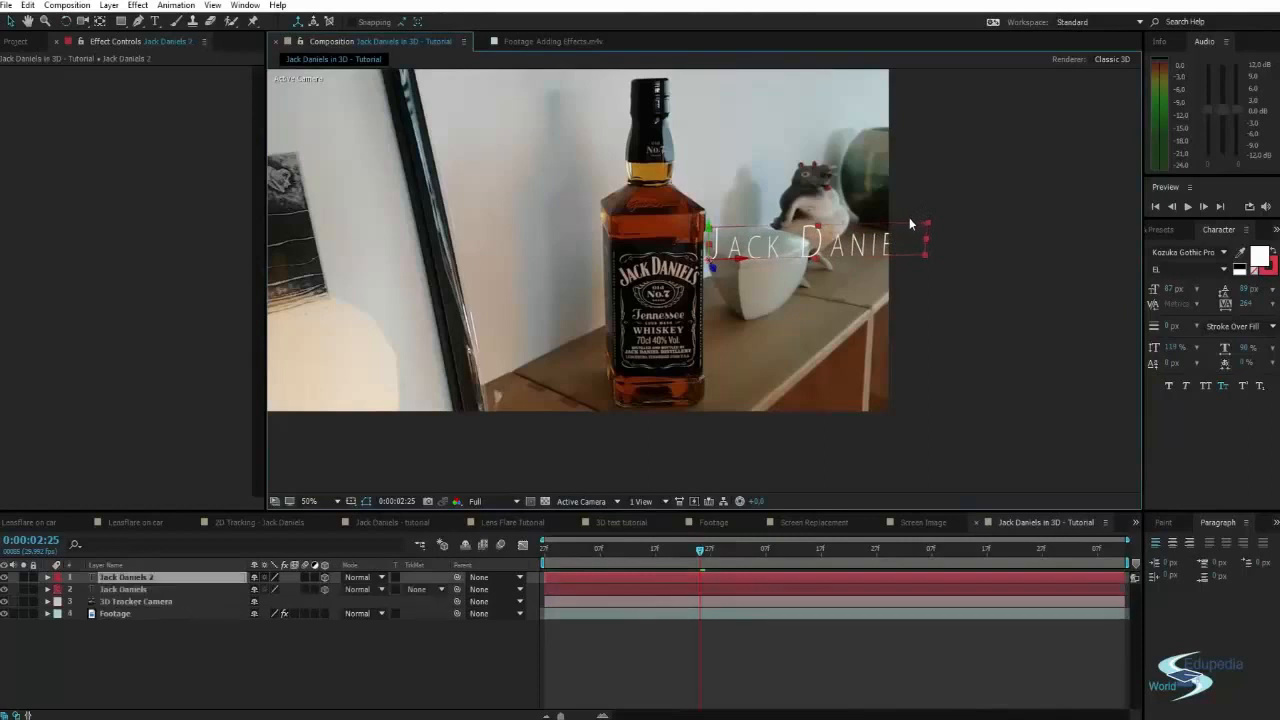
pyautogui.moveTo(705, 343); pyautogui.dragTo(623, 689)
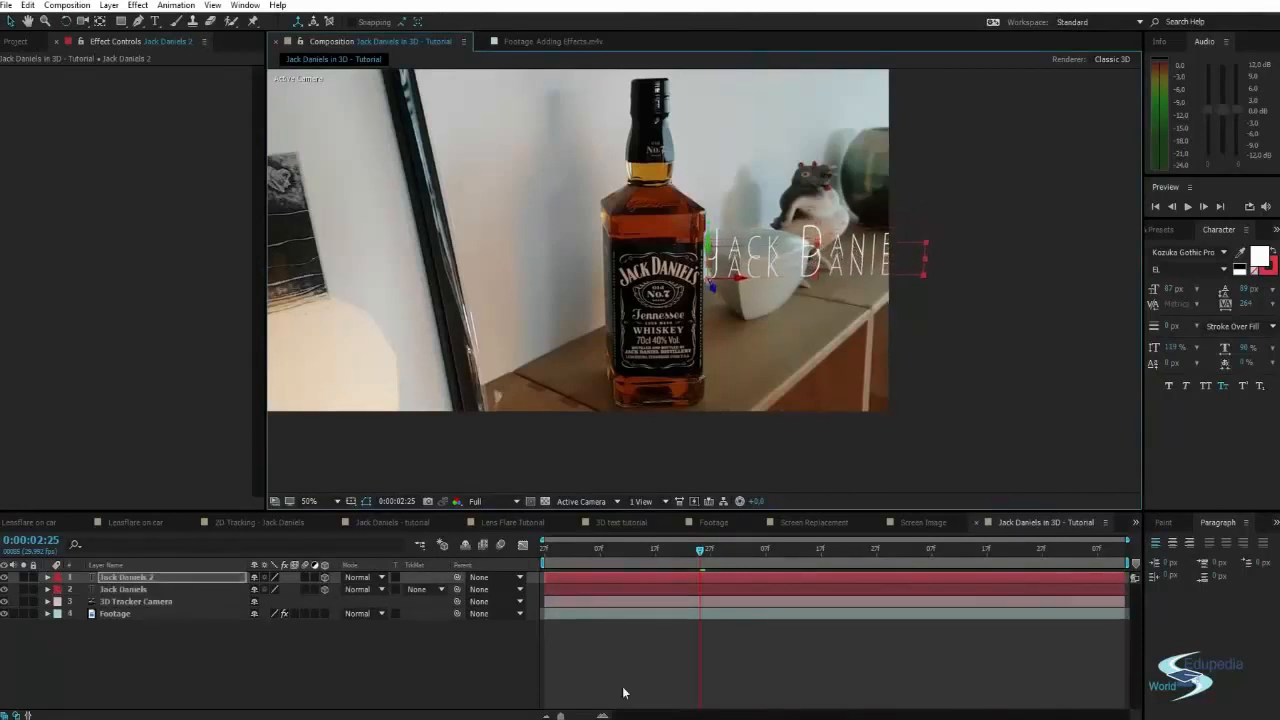
pyautogui.moveTo(710, 287); pyautogui.dragTo(672, 705)
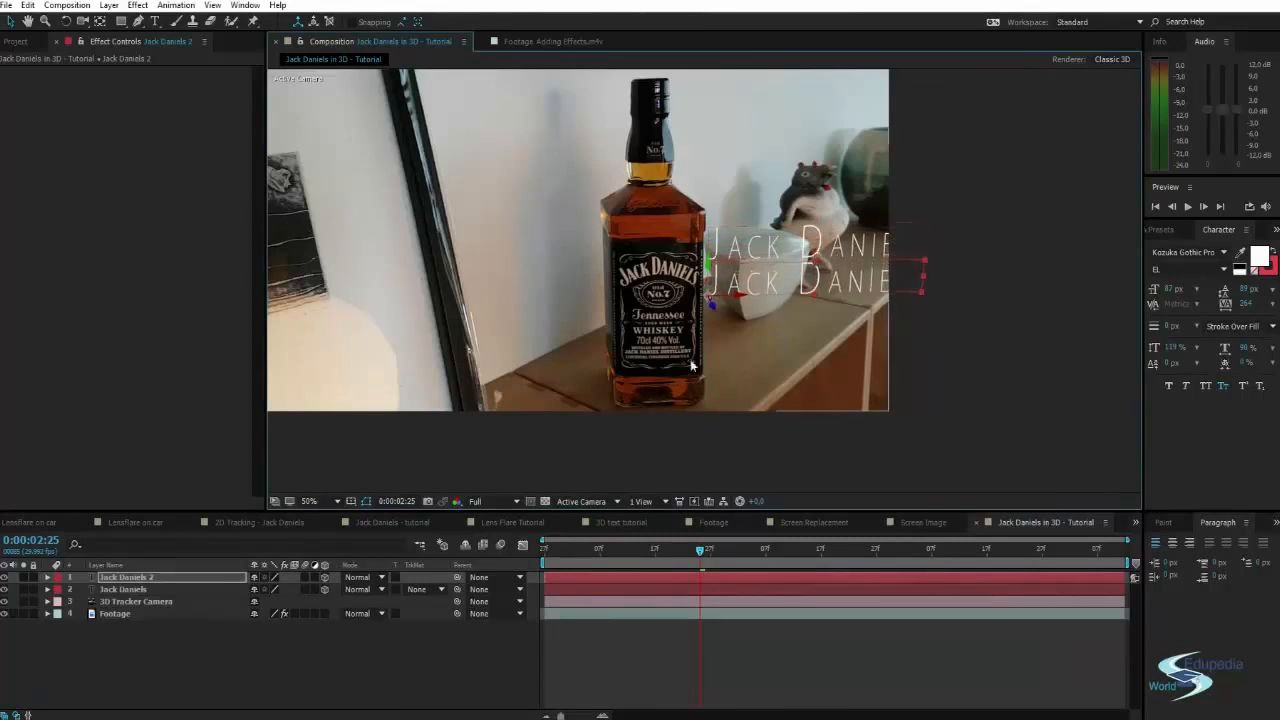
# - Change the duplicated layer's text to "Made in Tennessee"
pyautogui.doubleClick(731, 277)
pyautogui.write('Made')
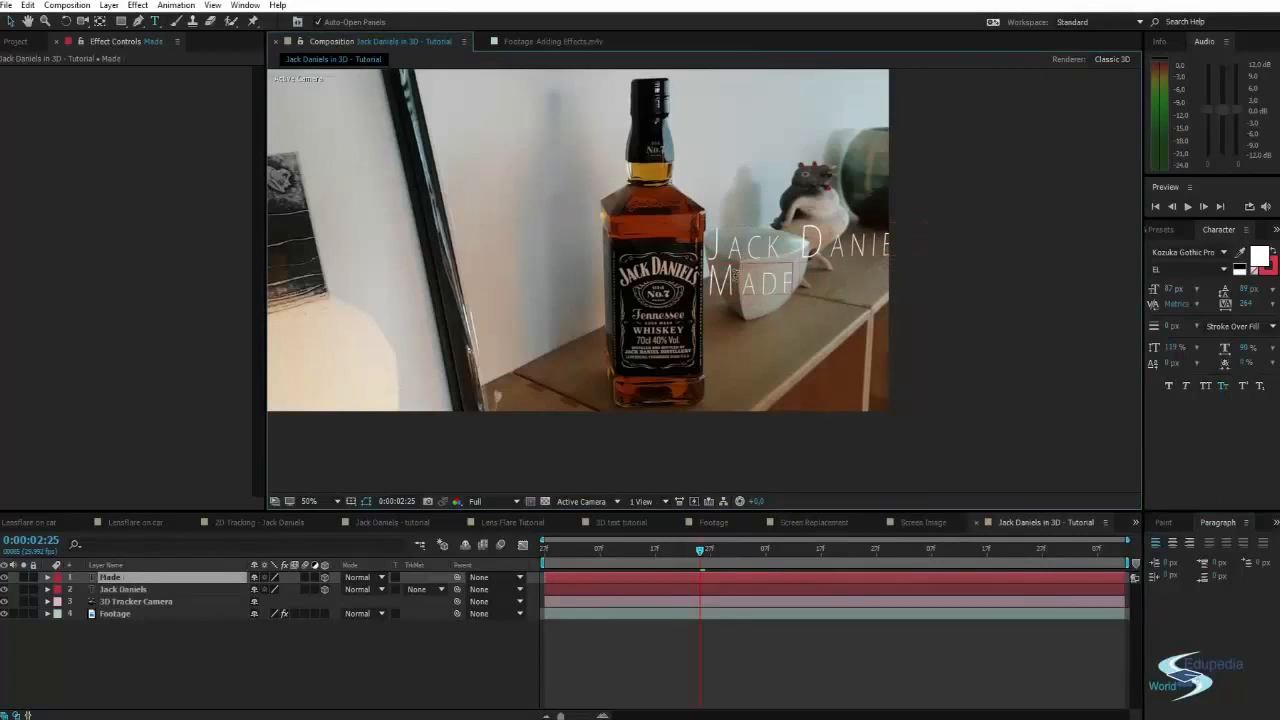
pyautogui.write(' in Ten')
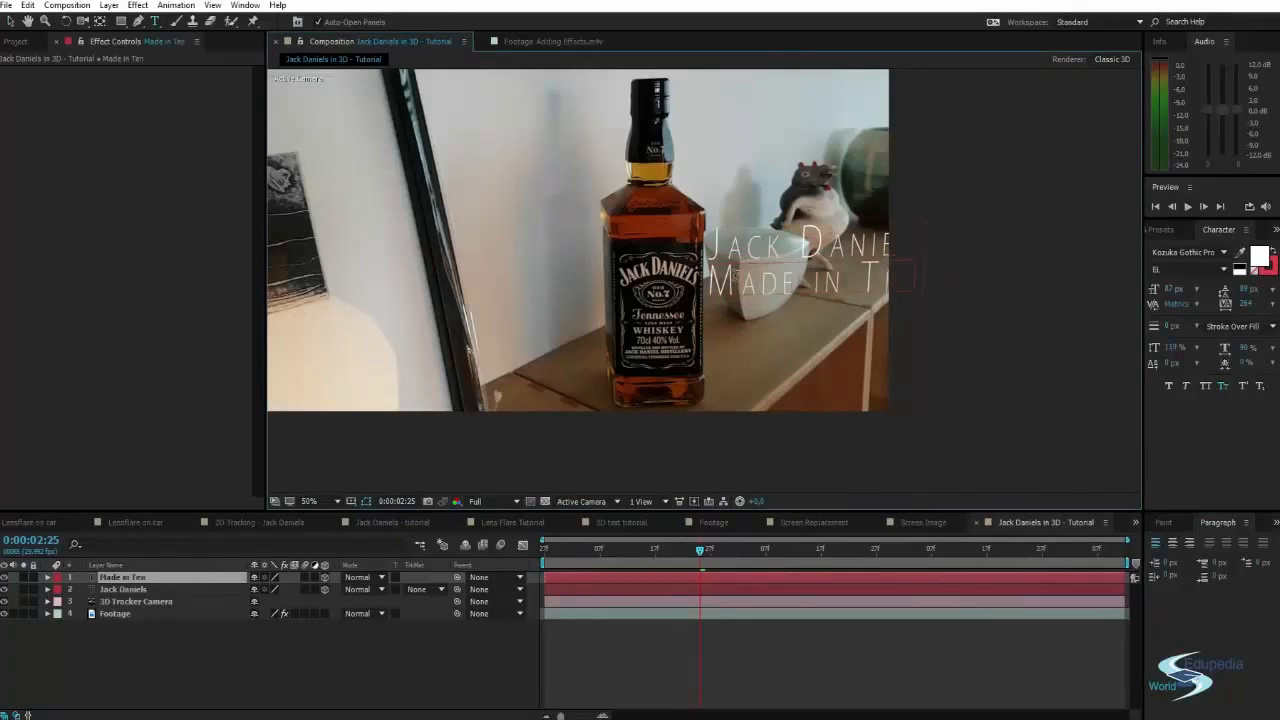
pyautogui.write('nessee')
pyautogui.hotkey('ctrl', 'Return')
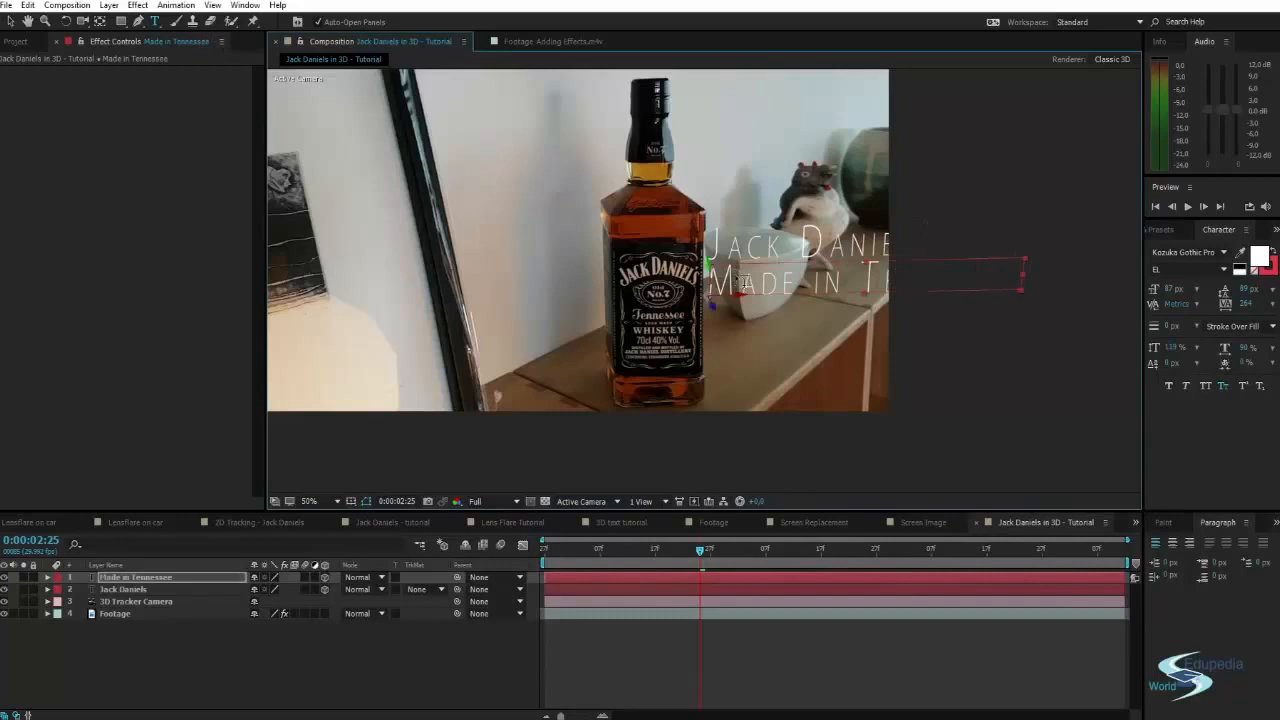
# - Scale down the Made in Tennessee text to subtitle size and raise it close under the Jack Daniels title
pyautogui.press('v')
pyautogui.moveTo(1027, 257); pyautogui.dragTo(934, 277)
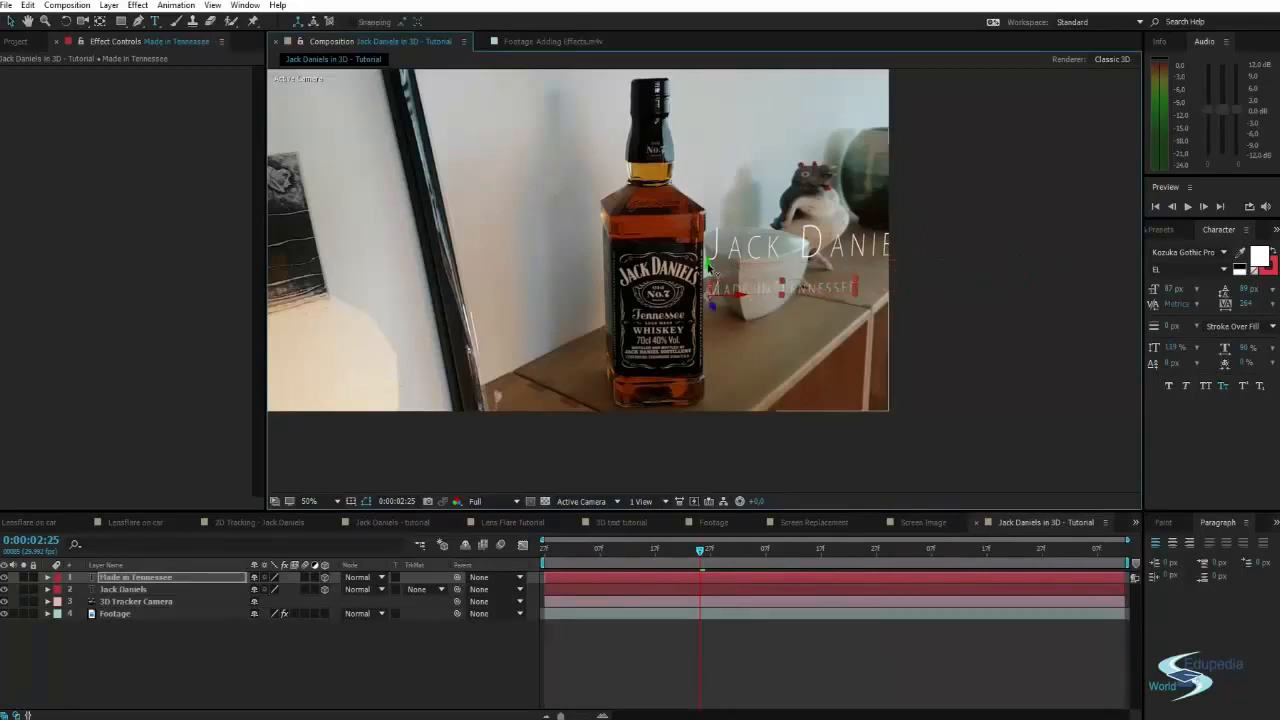
pyautogui.moveTo(708, 266); pyautogui.dragTo(710, 54)
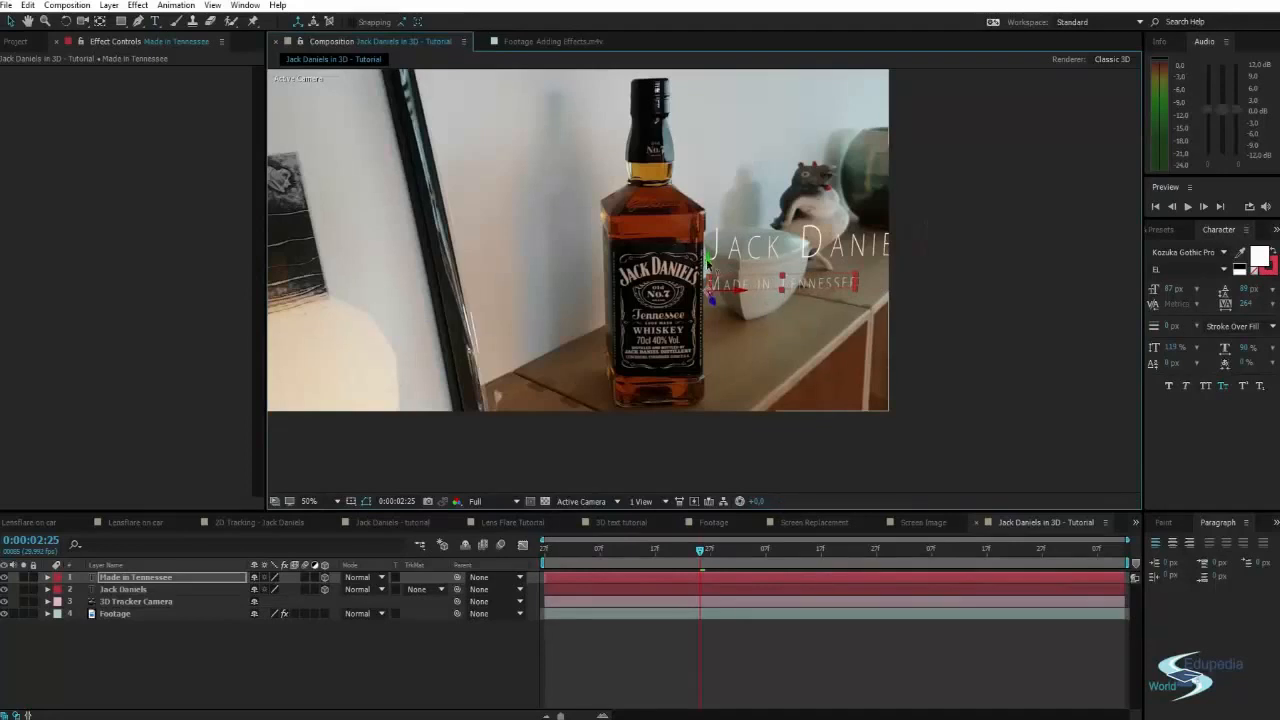
pyautogui.moveTo(707, 262)
pyautogui.mouseDown()
pyautogui.moveTo(728, 120)
pyautogui.moveTo(707, 257)
pyautogui.mouseUp()
pyautogui.moveTo(717, 197); pyautogui.dragTo(735, 118)
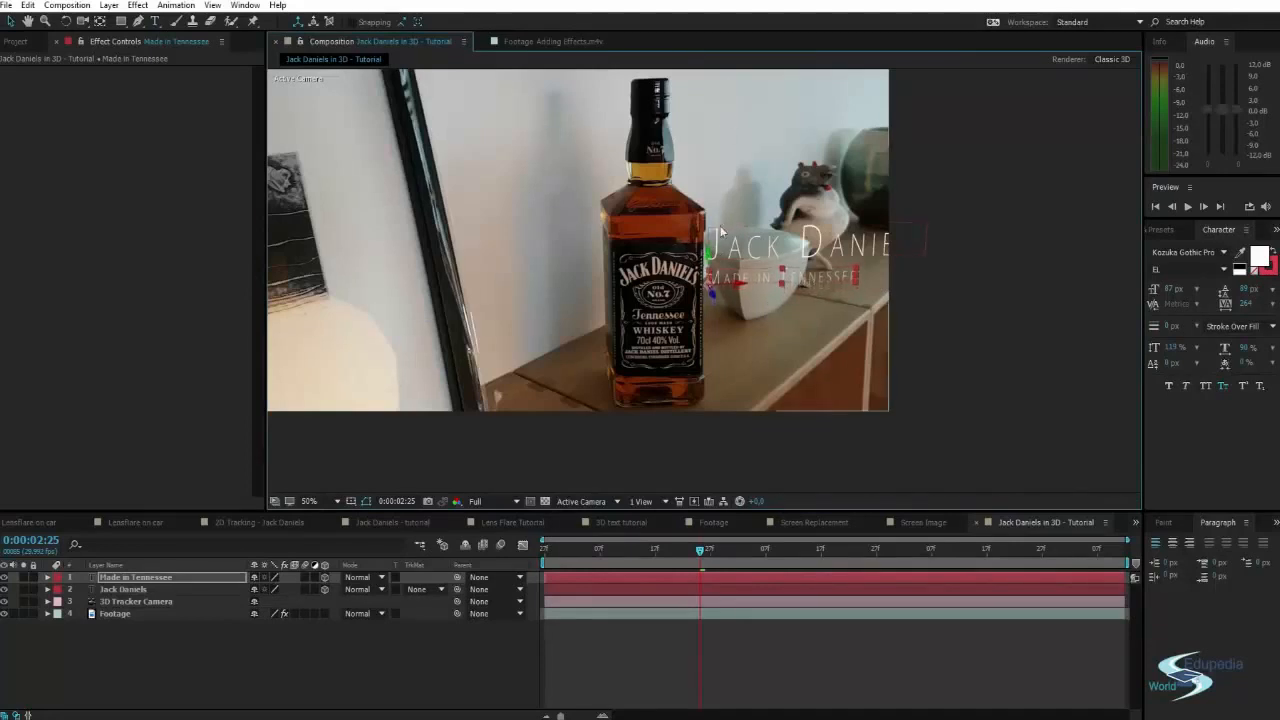
pyautogui.moveTo(708, 252); pyautogui.dragTo(727, 83)
pyautogui.click(1168, 317)
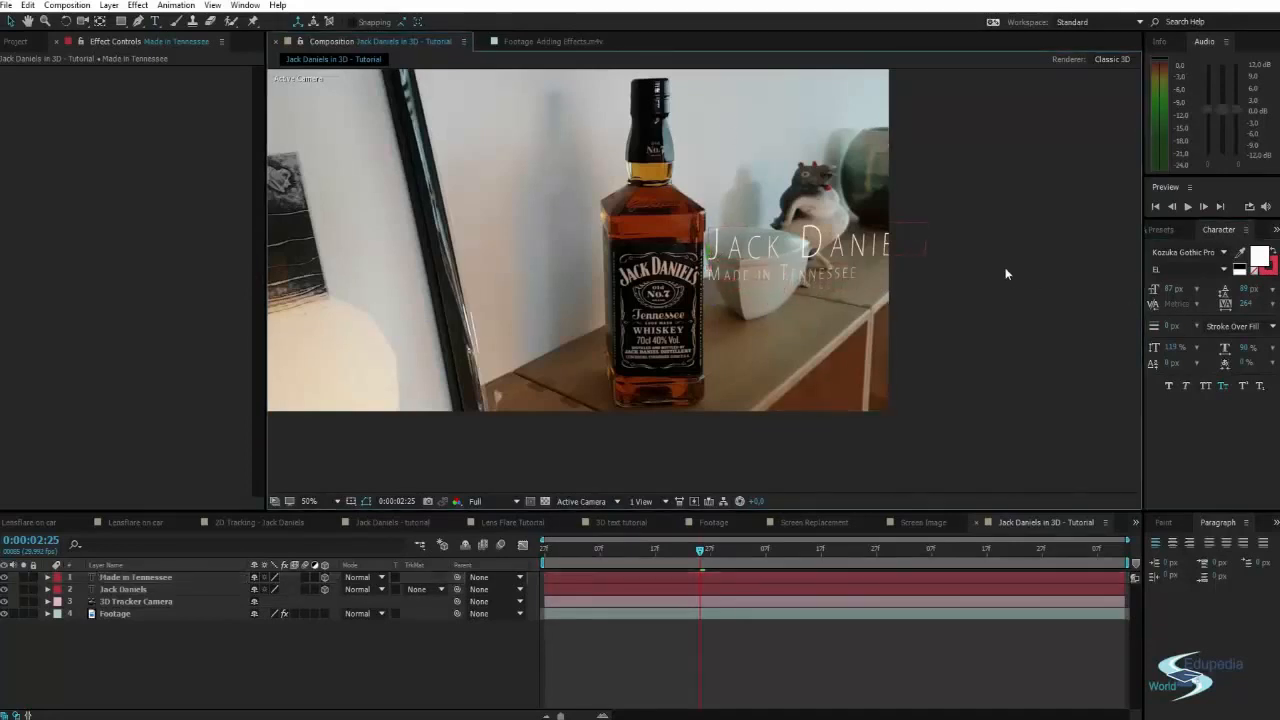
# - Scrub through the composition to check how both text lines follow the bottle
pyautogui.scroll(2, 784, 266)
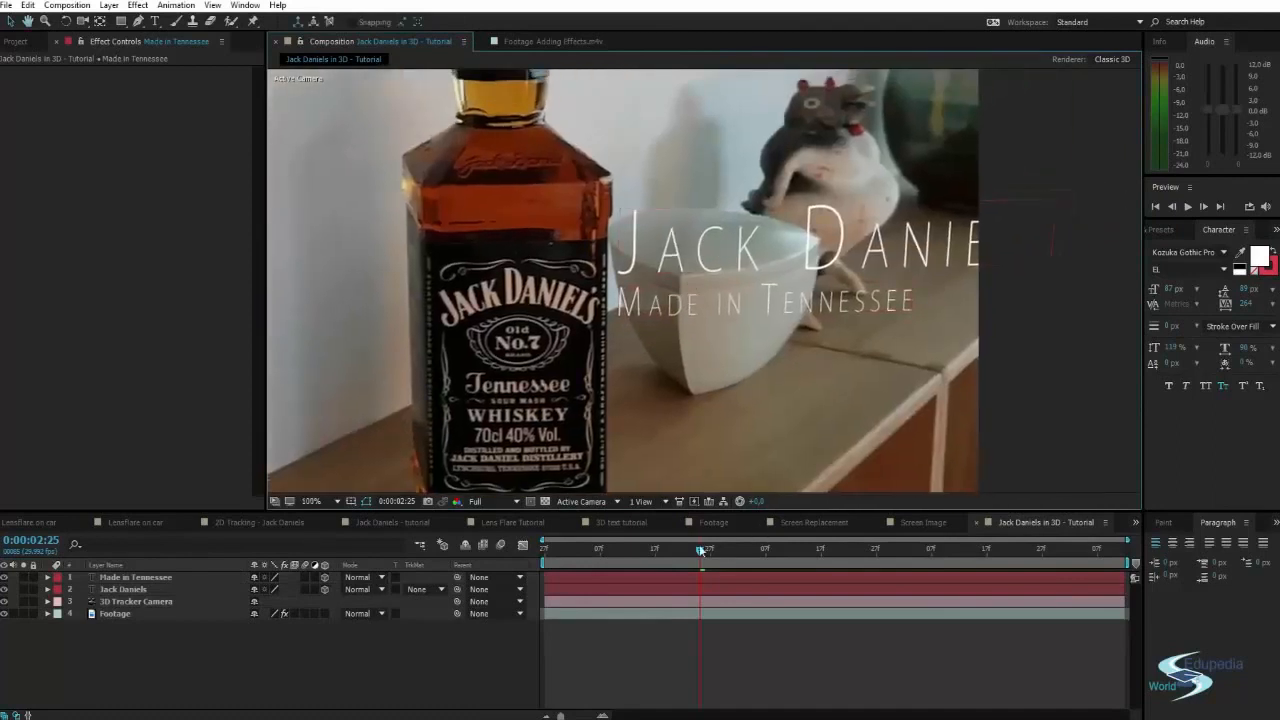
pyautogui.moveTo(700, 551); pyautogui.dragTo(1014, 540)
pyautogui.scroll(-1, 662, 315)
pyautogui.moveTo(662, 316); pyautogui.dragTo(867, 356)
pyautogui.moveTo(1014, 550); pyautogui.dragTo(469, 527)
# - At 0:00:02:27, add Position keyframes to both text layers and shift those keyframes forward in time
pyautogui.moveTo(578, 541); pyautogui.dragTo(712, 555)
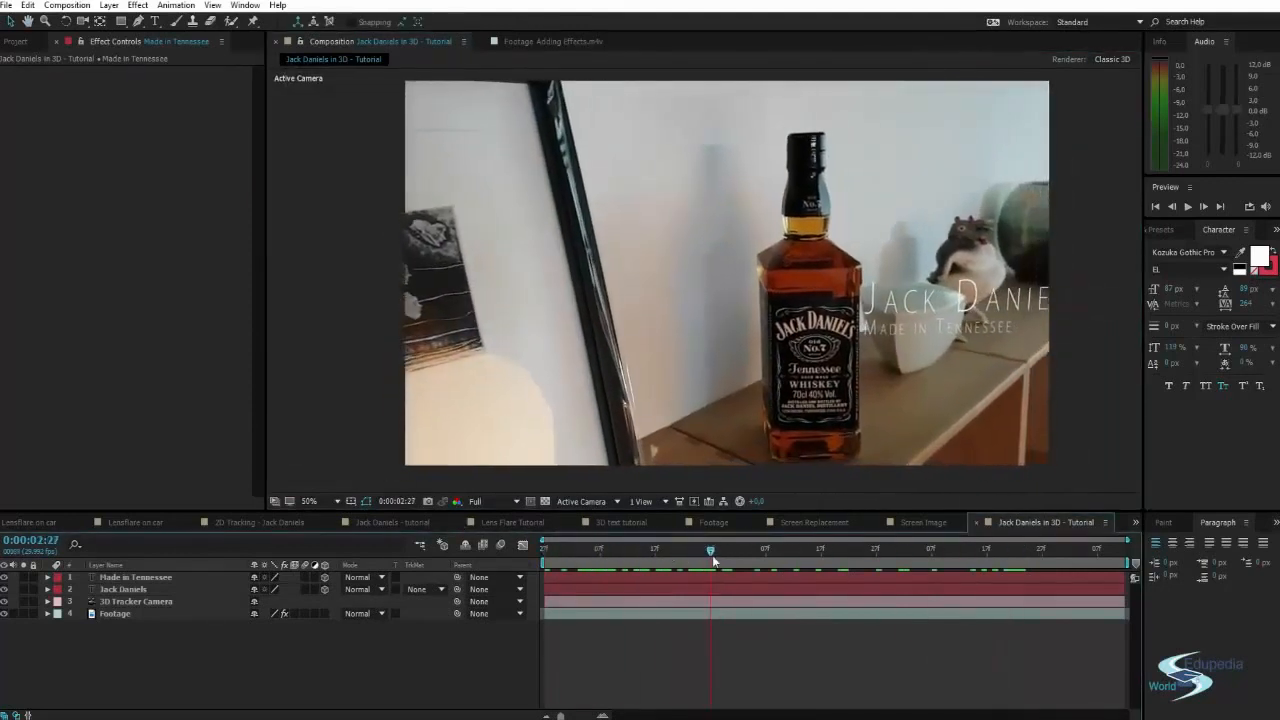
pyautogui.click(150, 578)
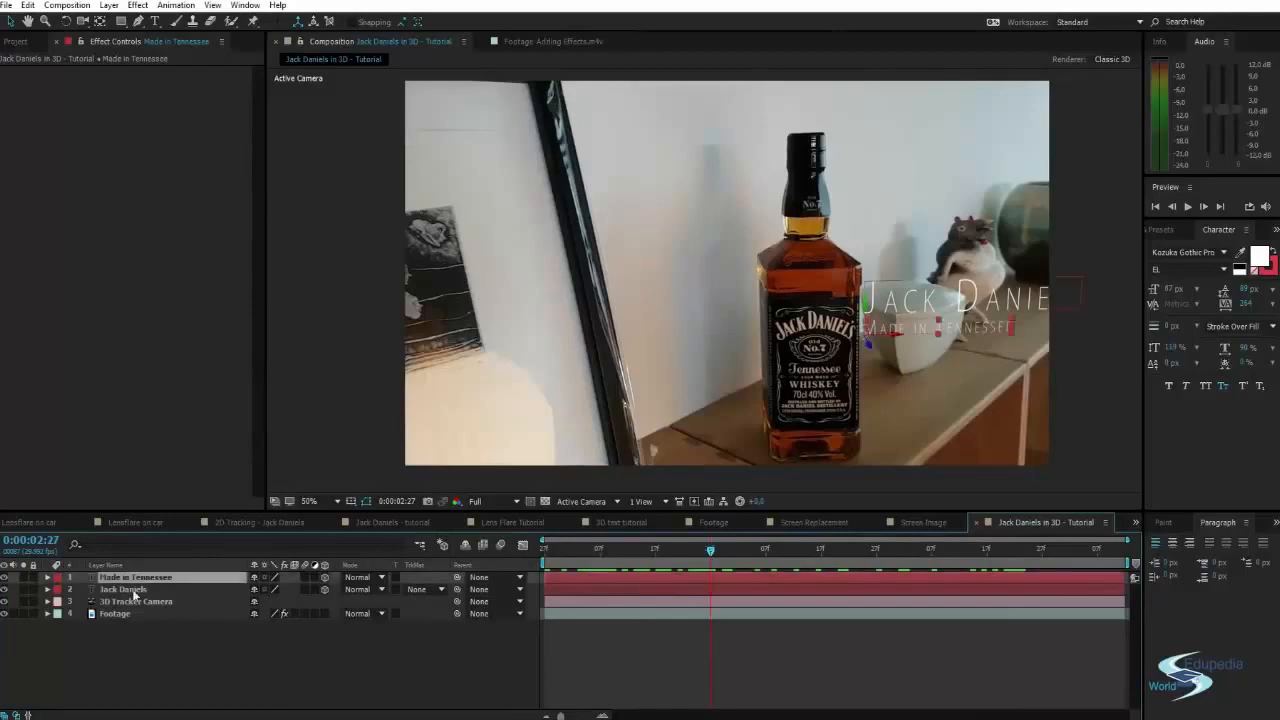
pyautogui.keyDown('shift'); pyautogui.click(133, 591); pyautogui.keyUp('shift')
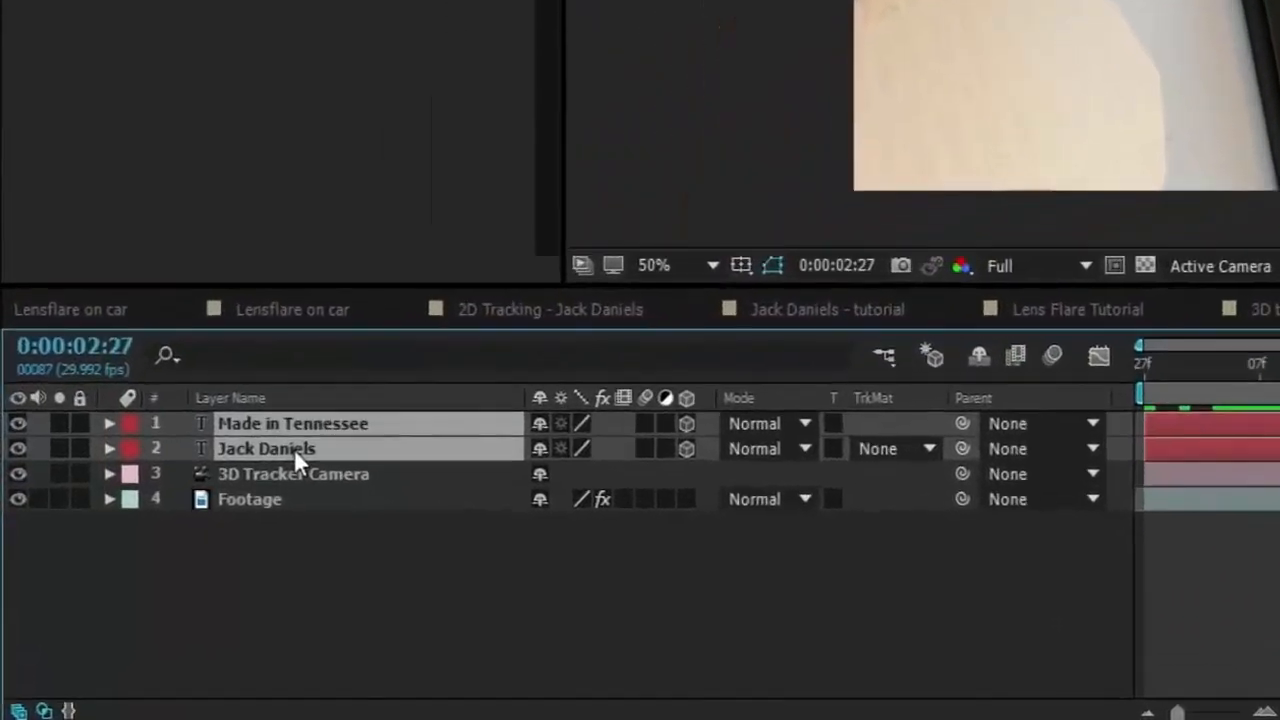
pyautogui.press('p')
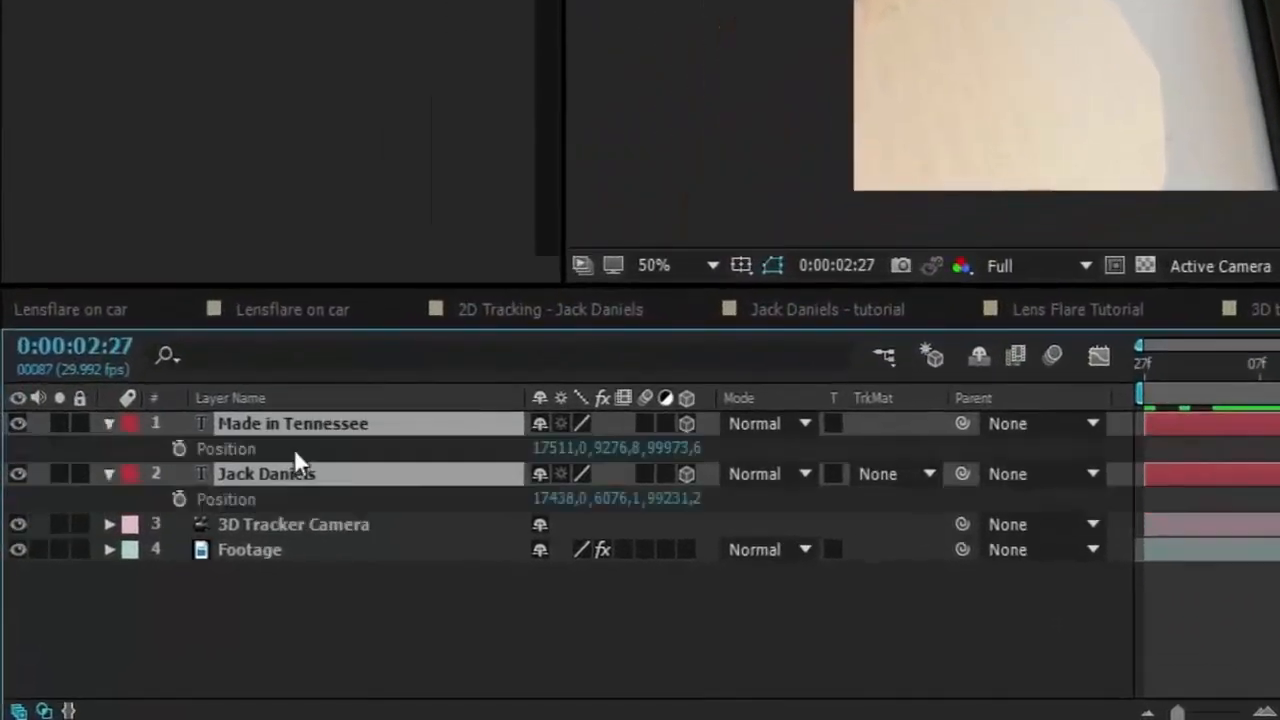
pyautogui.click(180, 446)
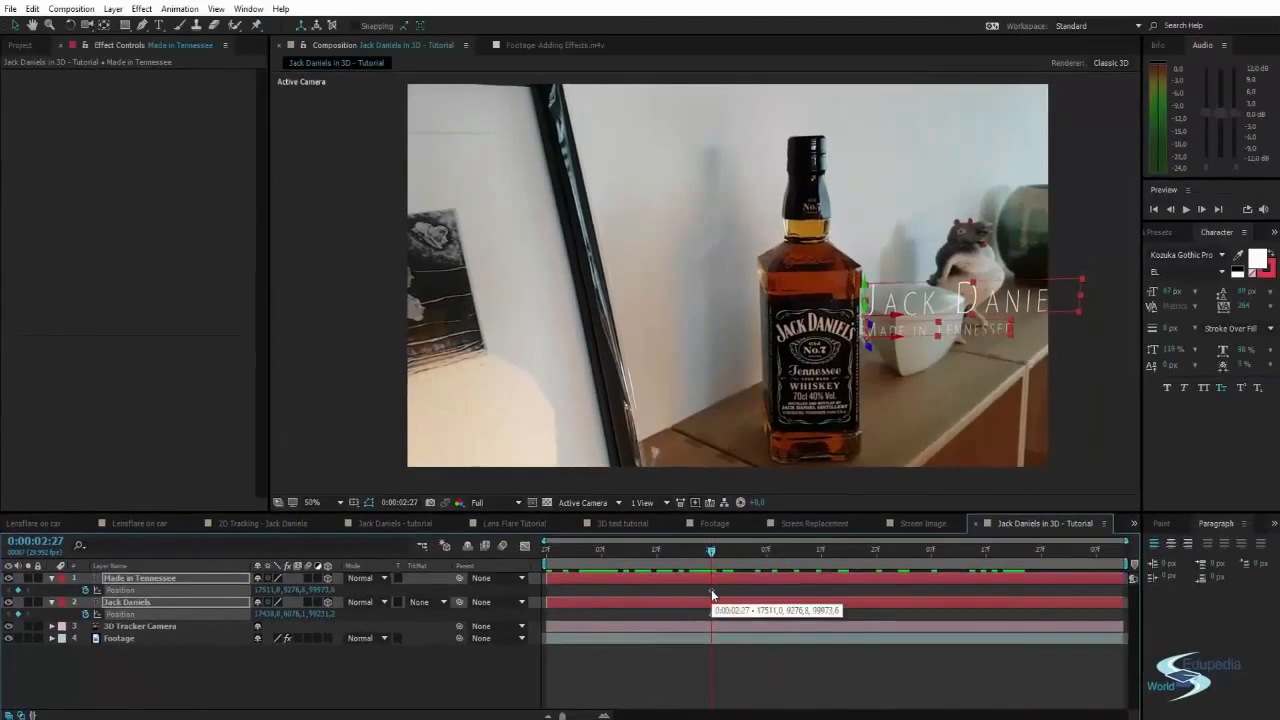
pyautogui.moveTo(763, 581); pyautogui.dragTo(794, 588)
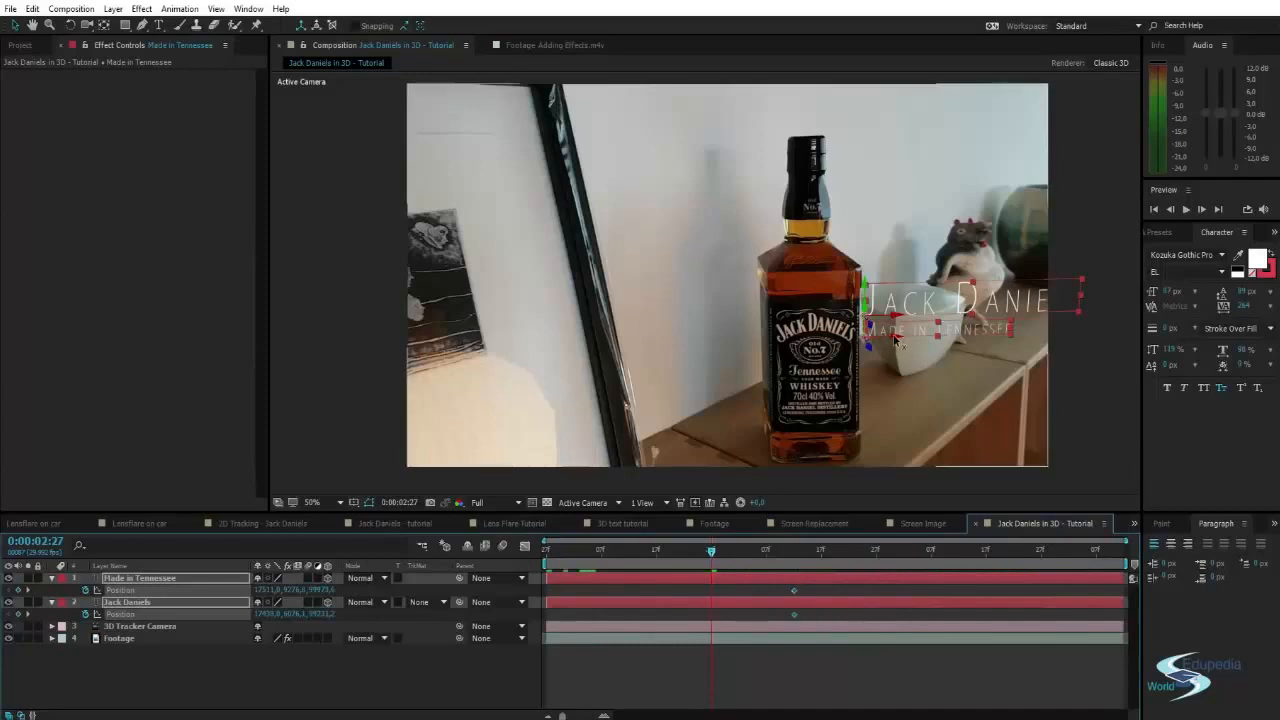
# - At 0:00:02:27, move both text layers sideways until they start partly across the bottle from its other side, and preview the motion
pyautogui.moveTo(895, 340); pyautogui.dragTo(677, 349)
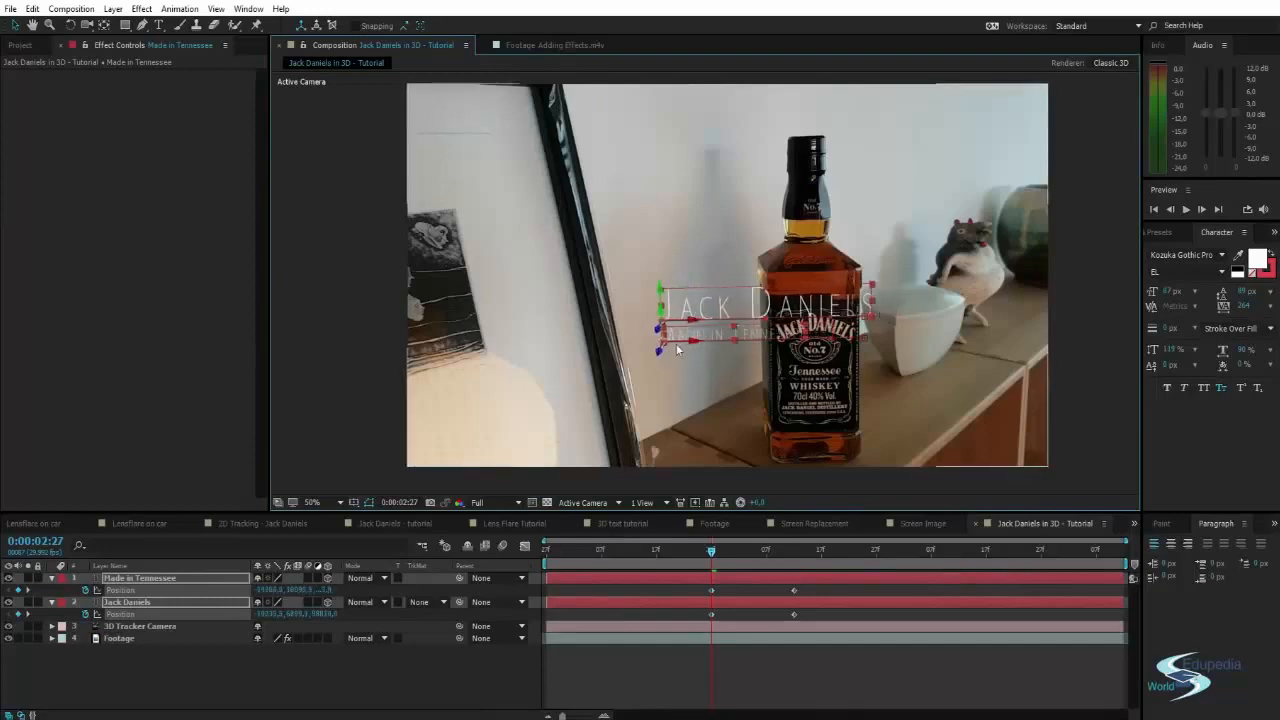
pyautogui.moveTo(688, 346); pyautogui.dragTo(660, 346)
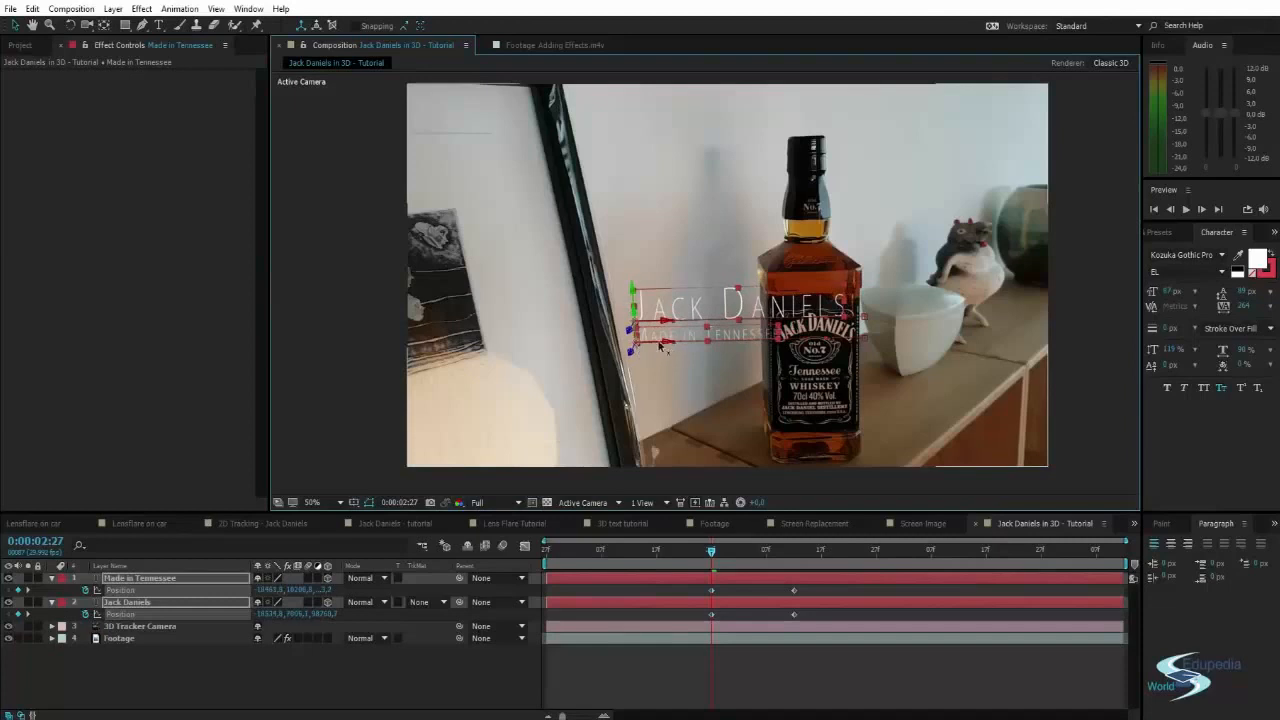
pyautogui.click(725, 664)
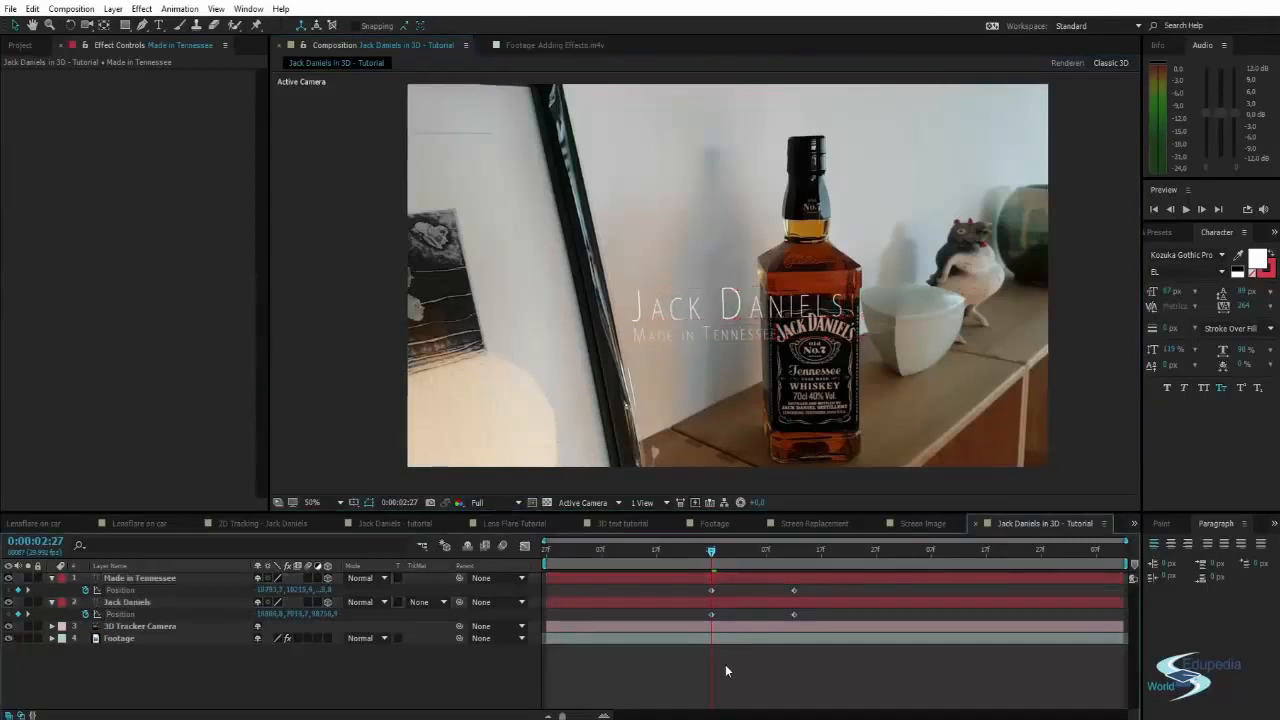
pyautogui.press('space')
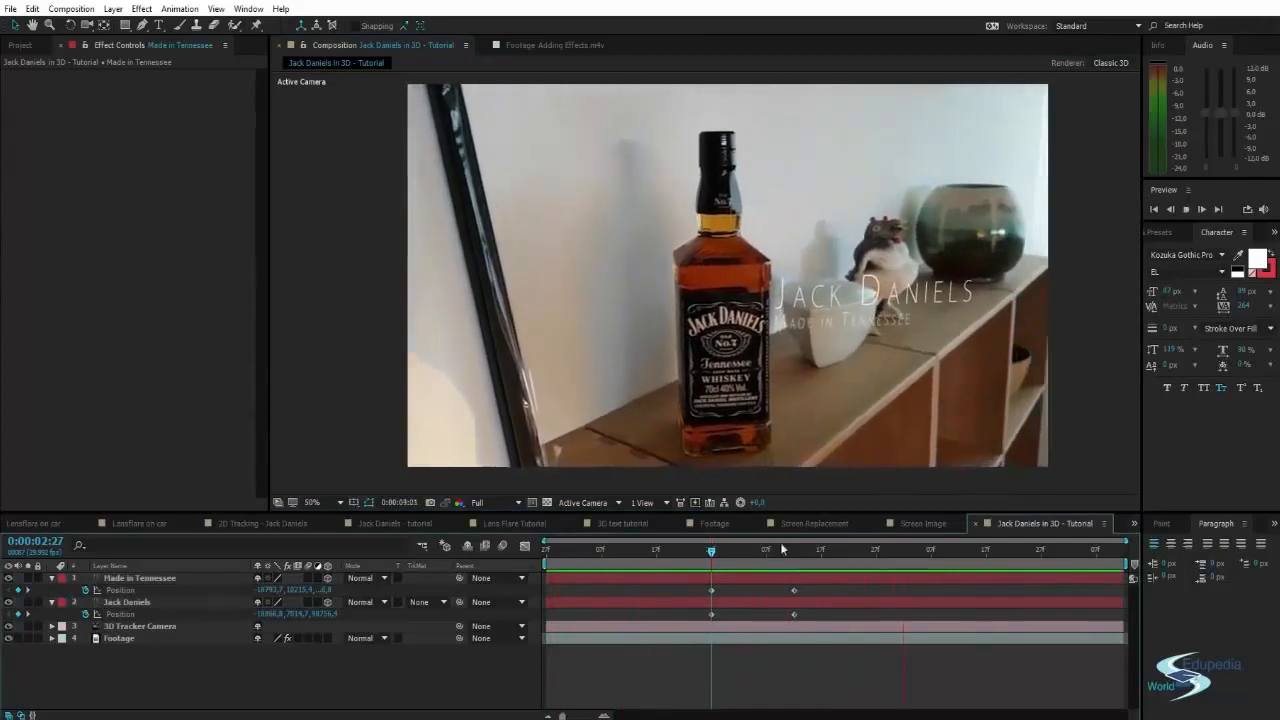
# - Apply Easy Ease to the Position keyframes of both text layers and play back the eased movement
pyautogui.click(751, 551)
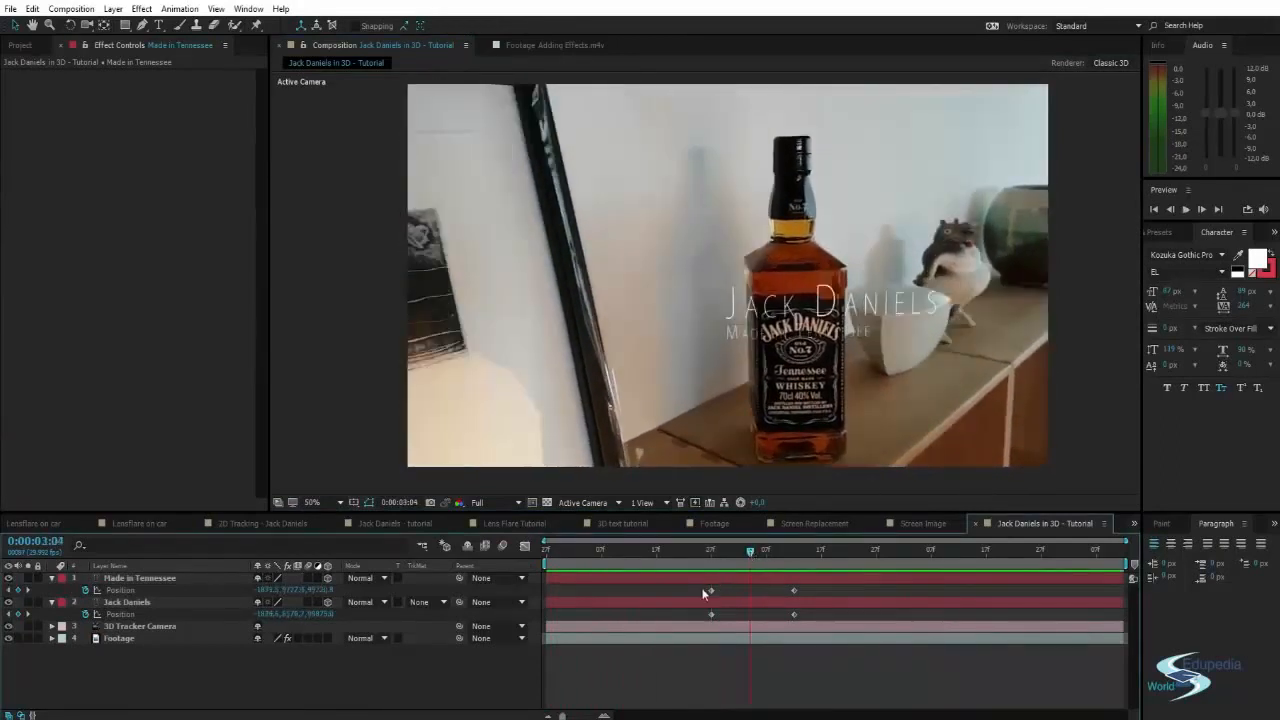
pyautogui.moveTo(704, 593); pyautogui.dragTo(822, 613)
pyautogui.press('F9')
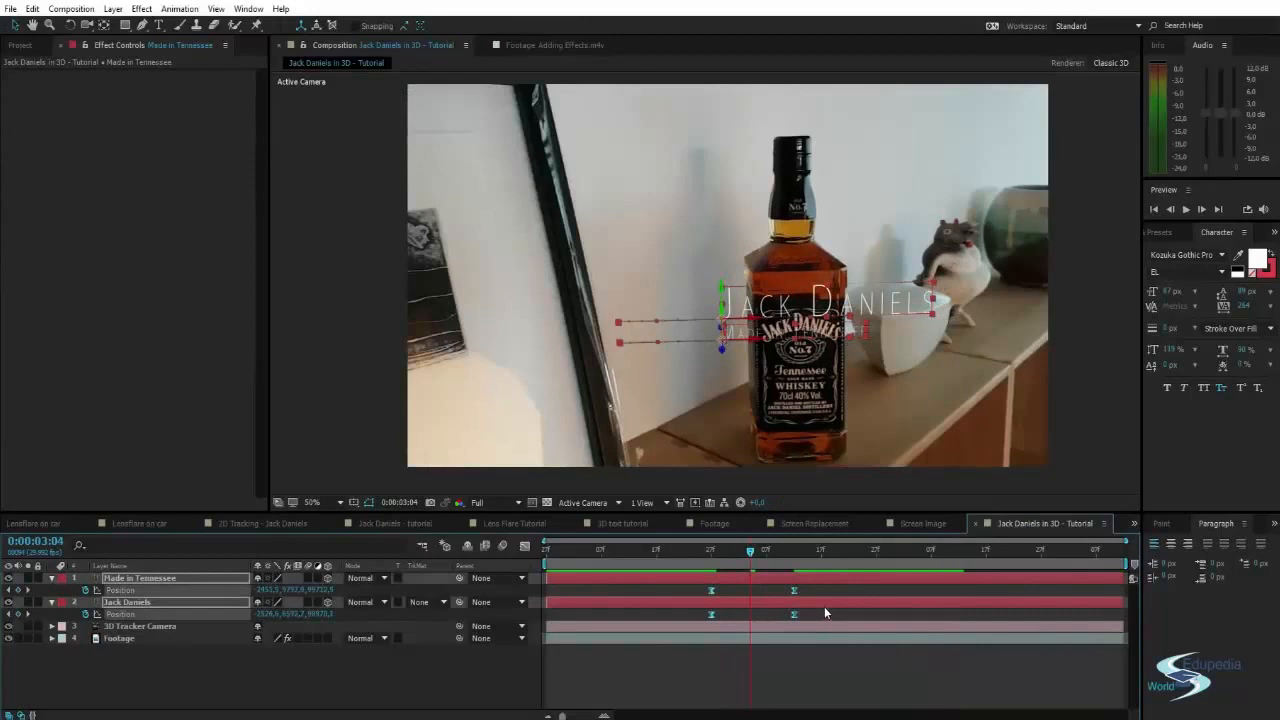
pyautogui.press('space')
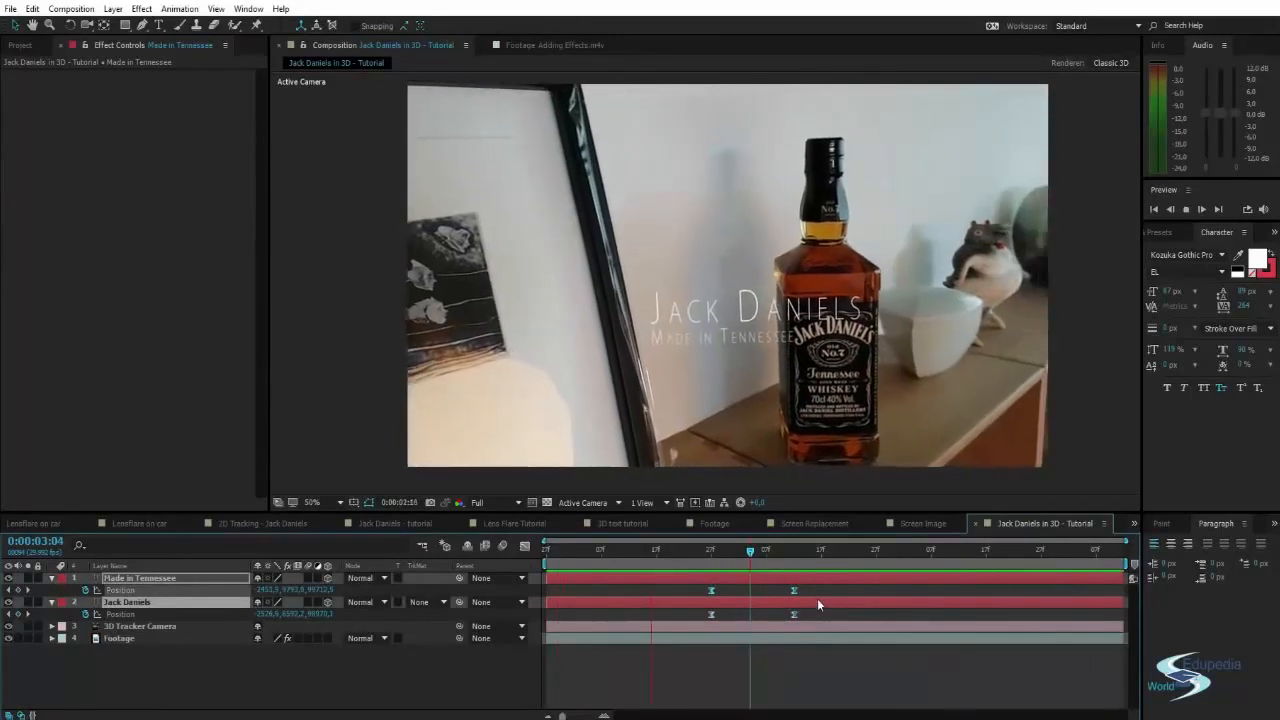
pyautogui.moveTo(752, 551); pyautogui.dragTo(798, 564)
# - Shift the Made in Tennessee layer's Position keyframes about 10 frames forward in time, and preview the staggered motion
pyautogui.click(733, 685)
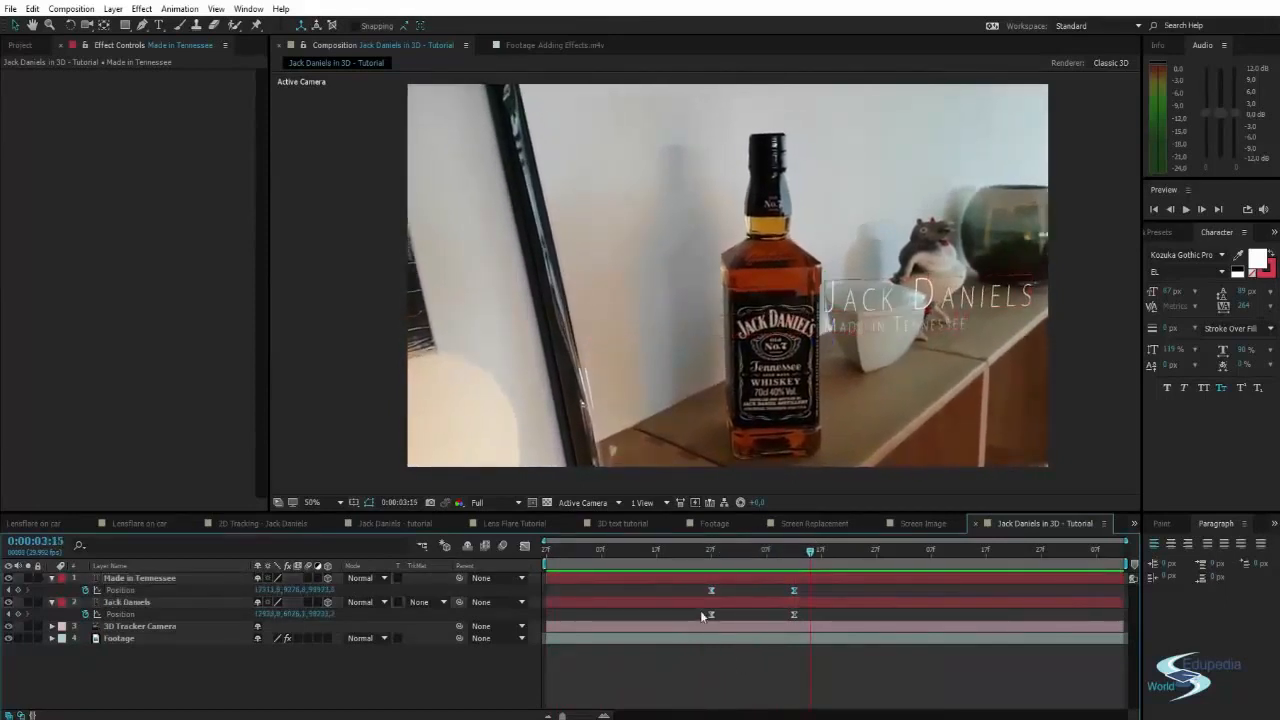
pyautogui.moveTo(701, 610); pyautogui.dragTo(855, 616)
pyautogui.hotkey('ctrl', 'z')
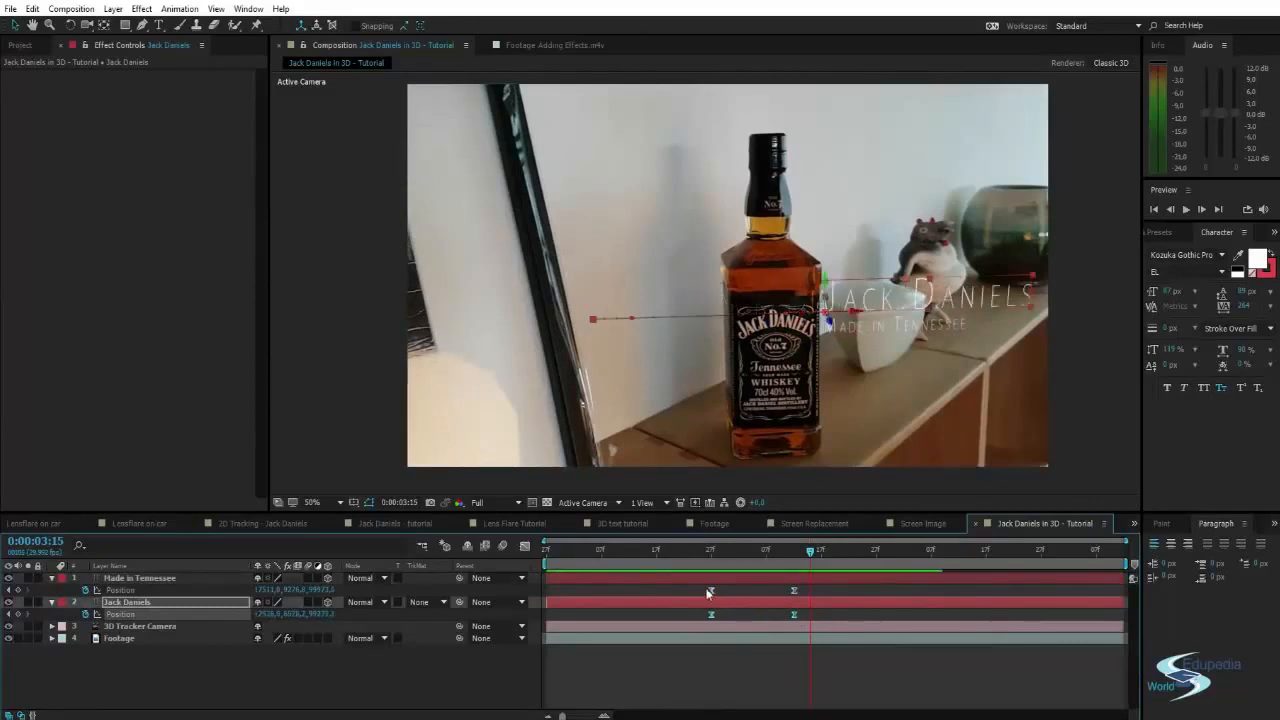
pyautogui.moveTo(702, 586); pyautogui.dragTo(850, 585)
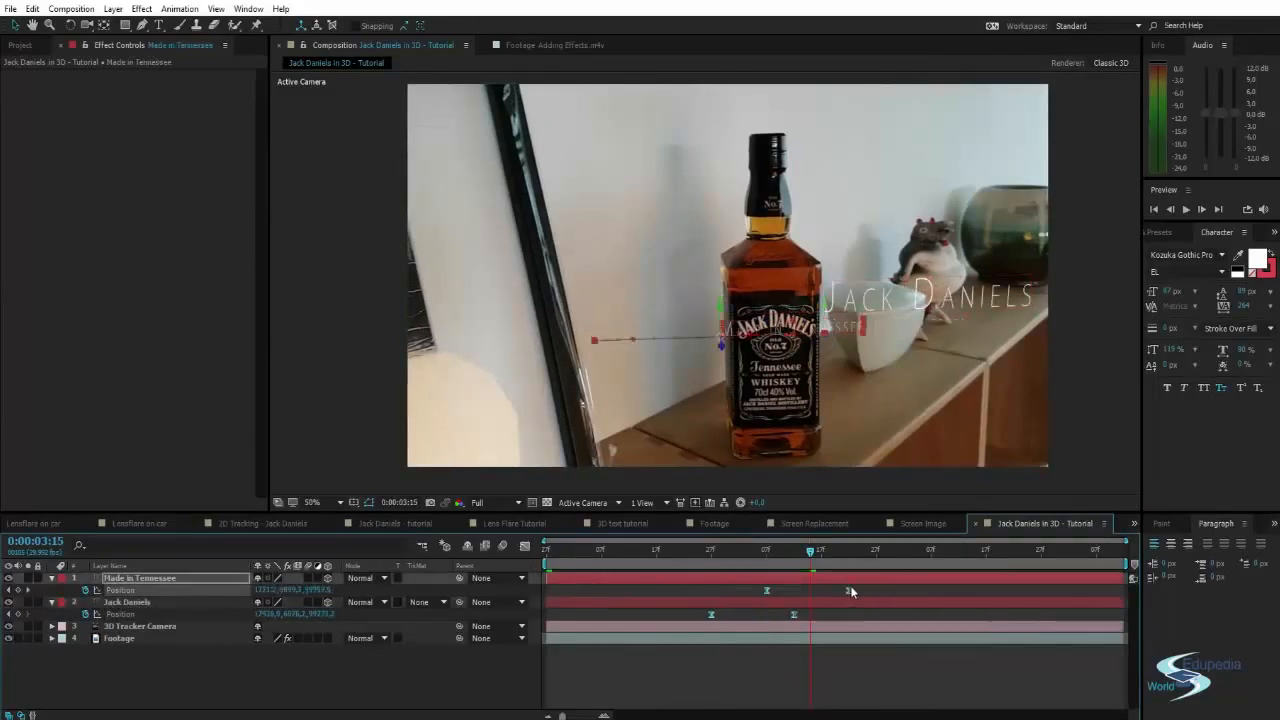
pyautogui.click(780, 671)
pyautogui.press('space')
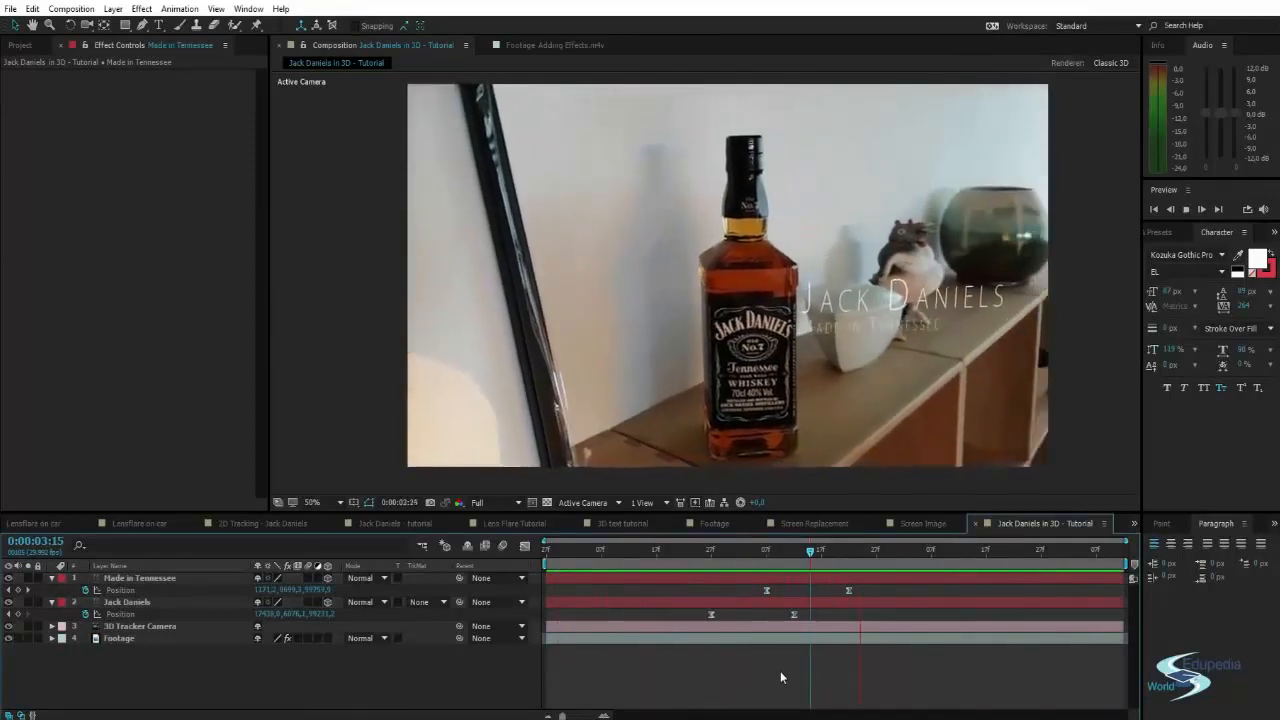
pyautogui.click(779, 550)
pyautogui.moveTo(779, 550); pyautogui.dragTo(816, 550)
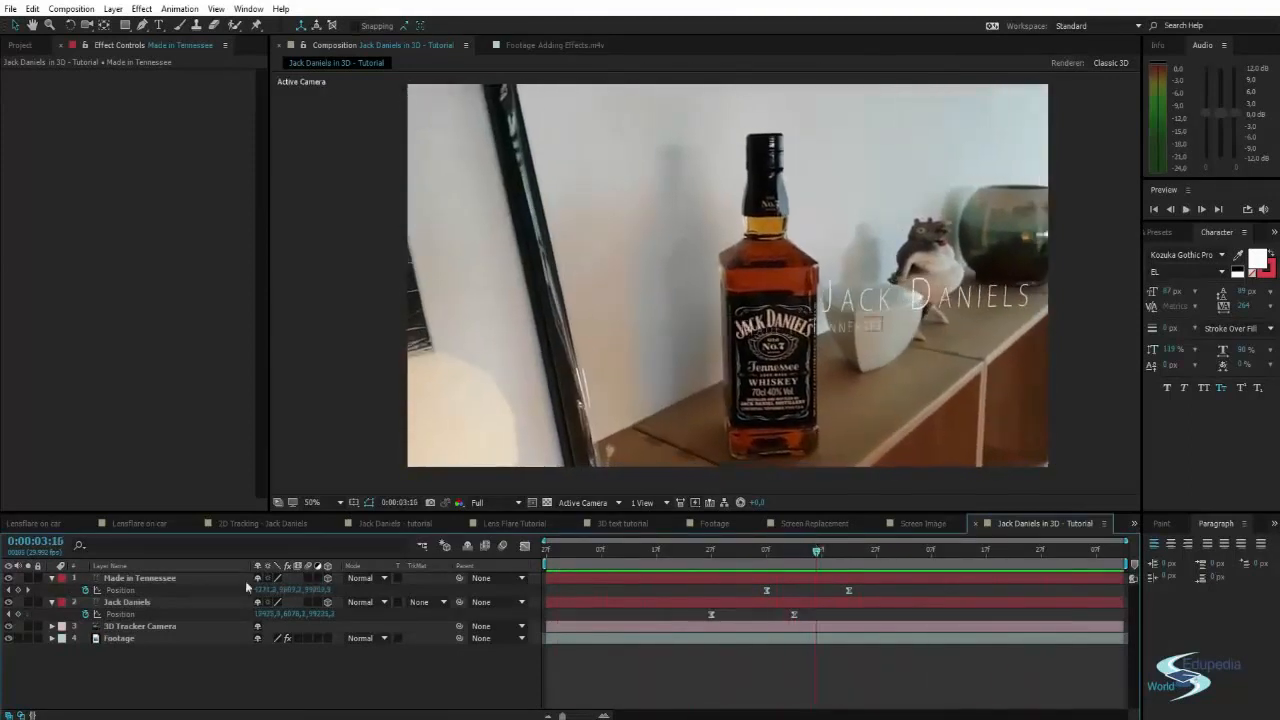
# - Collapse both text layers' properties and examine up close where the texts overlap the bottle around 0:00:02:17
pyautogui.click(52, 578)
pyautogui.click(52, 590)
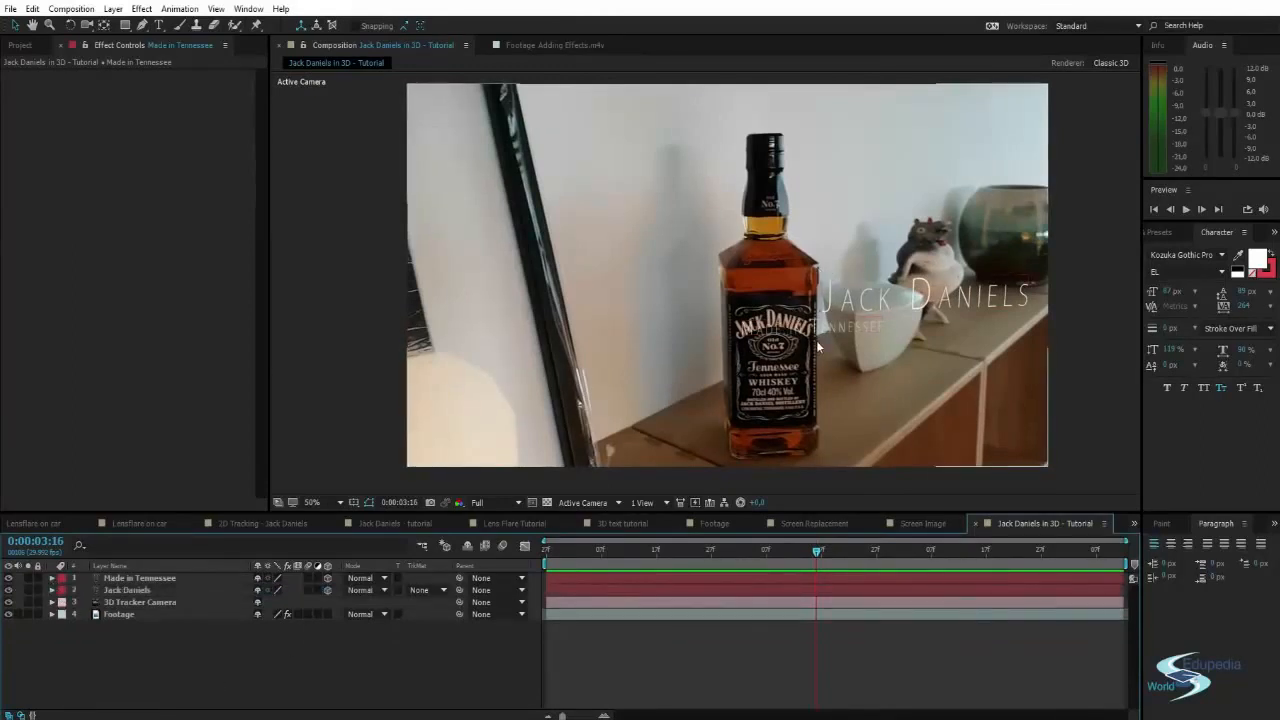
pyautogui.moveTo(817, 552); pyautogui.dragTo(657, 551)
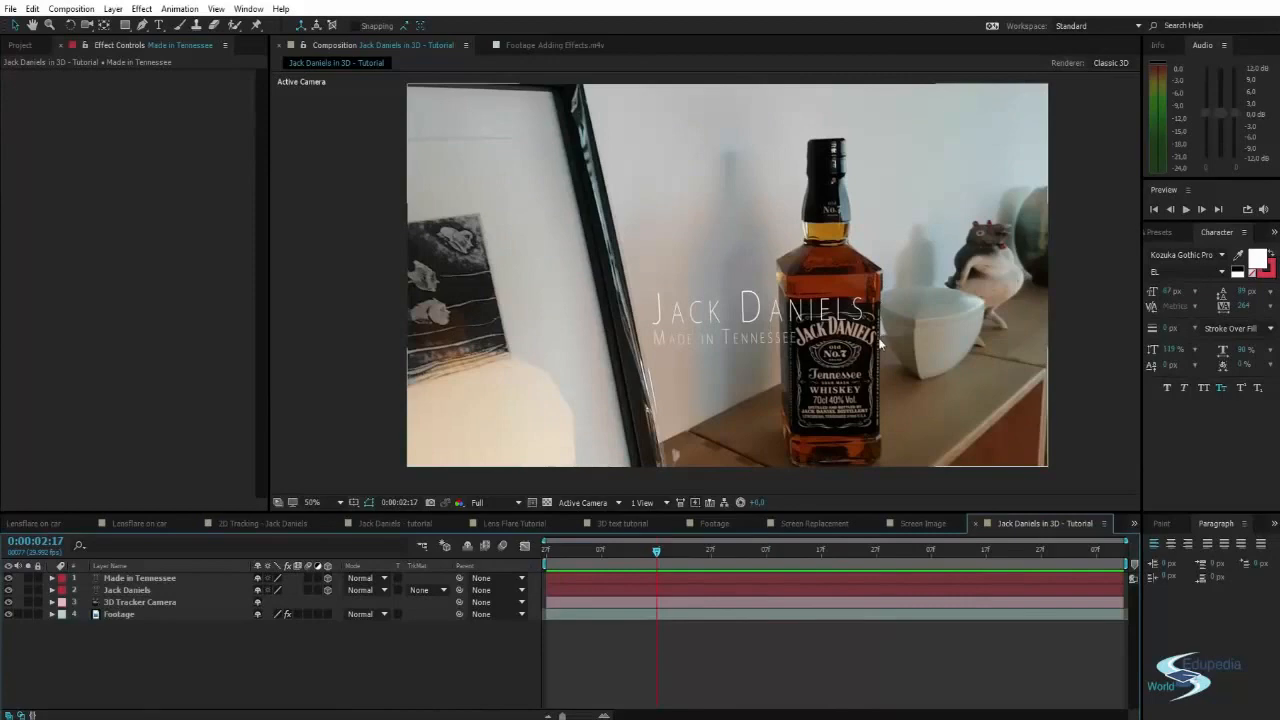
pyautogui.scroll(1, 885, 287)
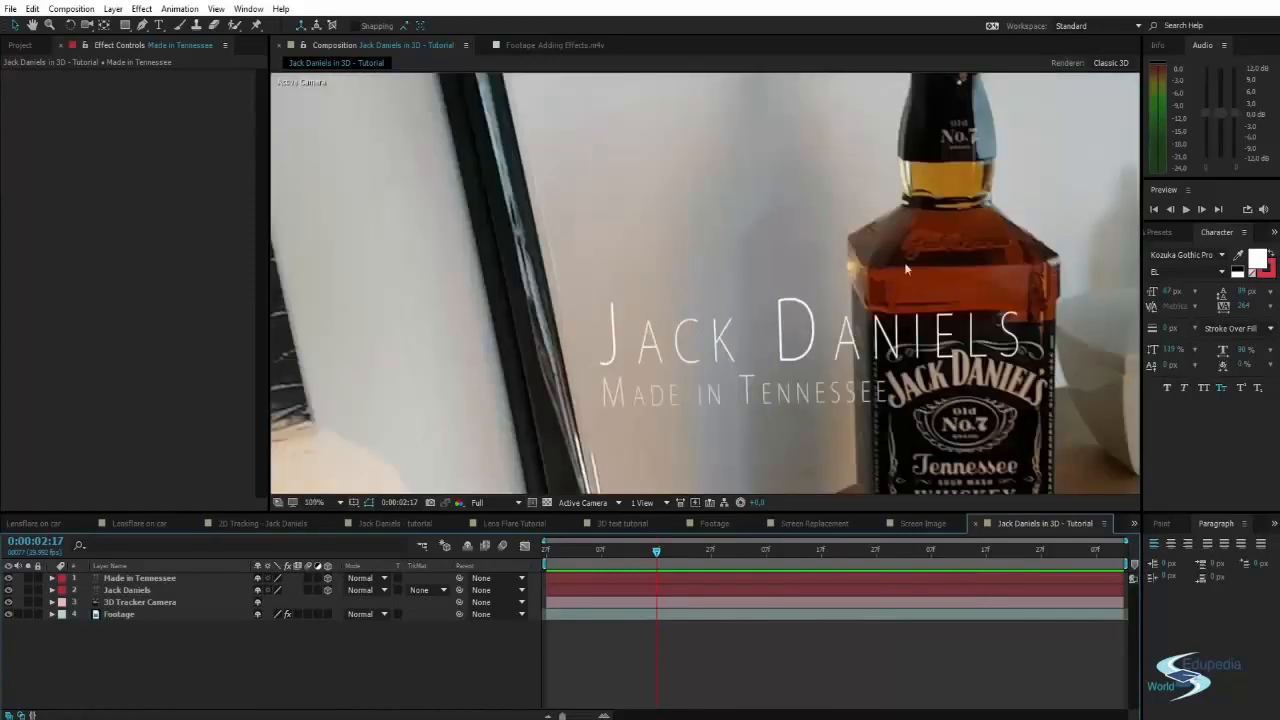
pyautogui.moveTo(974, 264); pyautogui.dragTo(663, 221)
pyautogui.scroll(1, 742, 228)
pyautogui.scroll(-1, 741, 235)
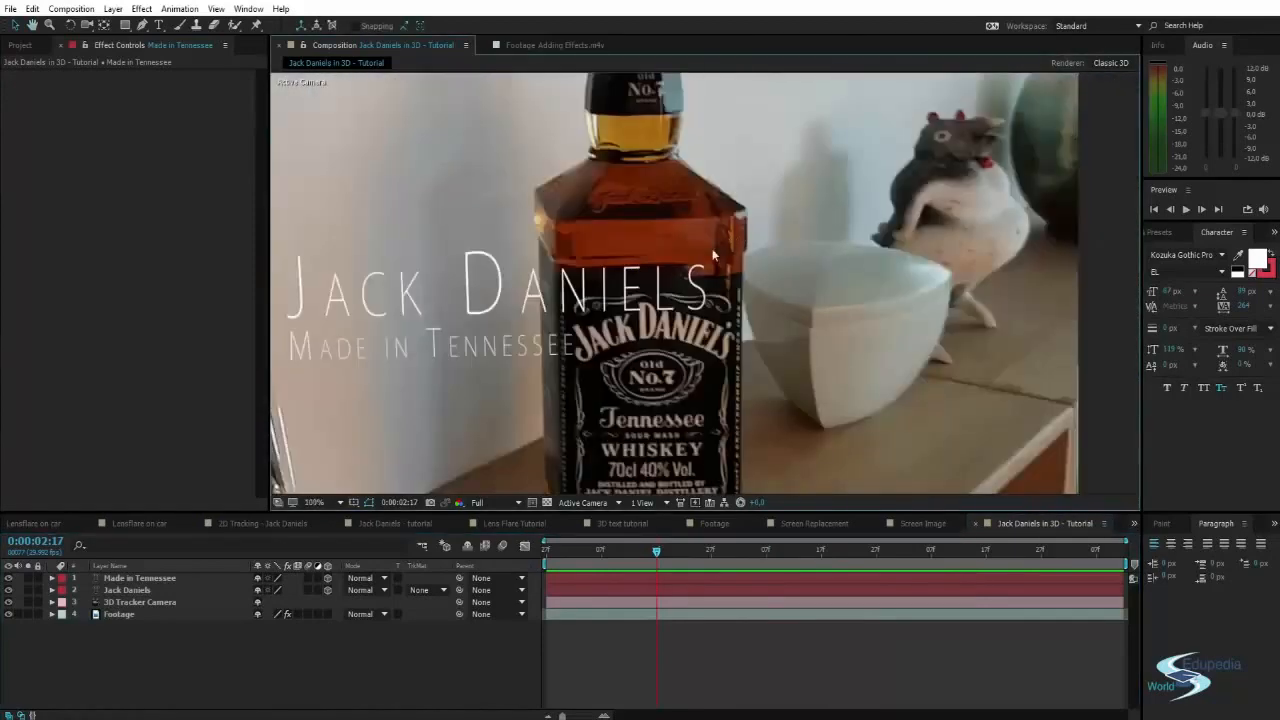
pyautogui.moveTo(712, 255); pyautogui.dragTo(737, 255)
pyautogui.scroll(-2, 737, 255)
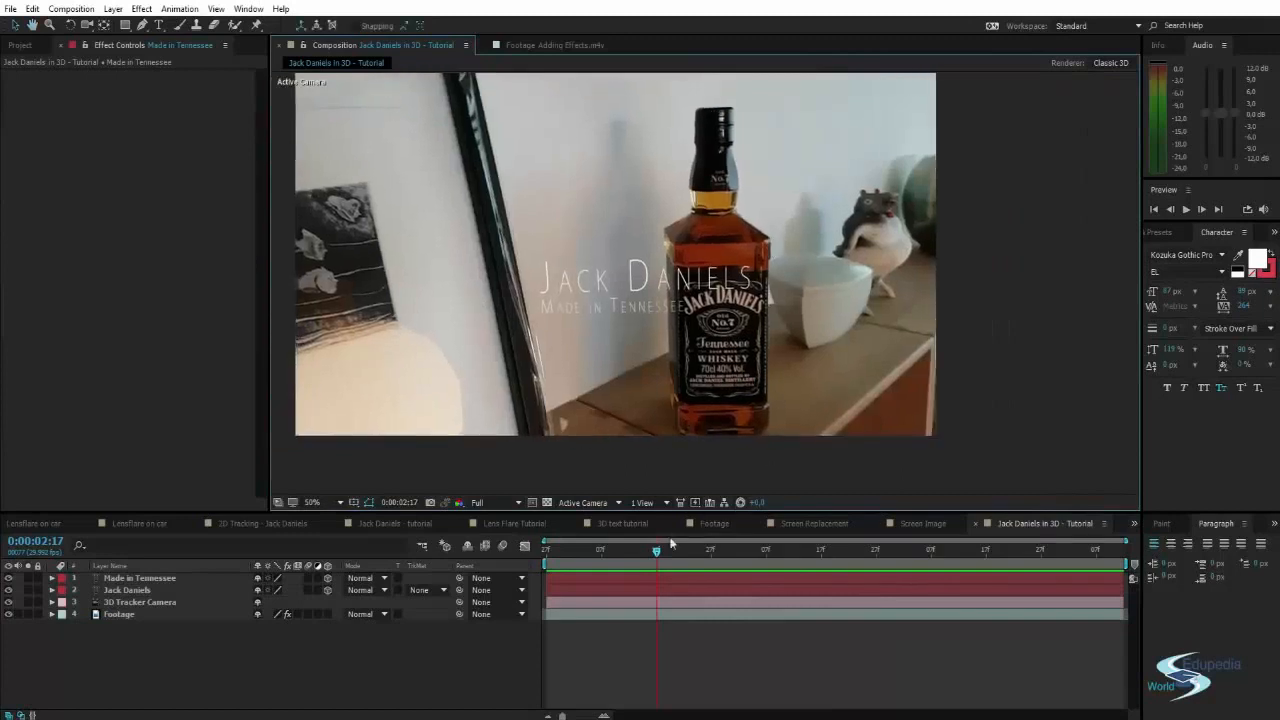
pyautogui.moveTo(656, 554)
pyautogui.mouseDown()
pyautogui.moveTo(737, 549)
pyautogui.moveTo(634, 551)
pyautogui.moveTo(860, 552)
pyautogui.moveTo(532, 533)
pyautogui.moveTo(831, 541)
pyautogui.moveTo(647, 547)
pyautogui.mouseUp()
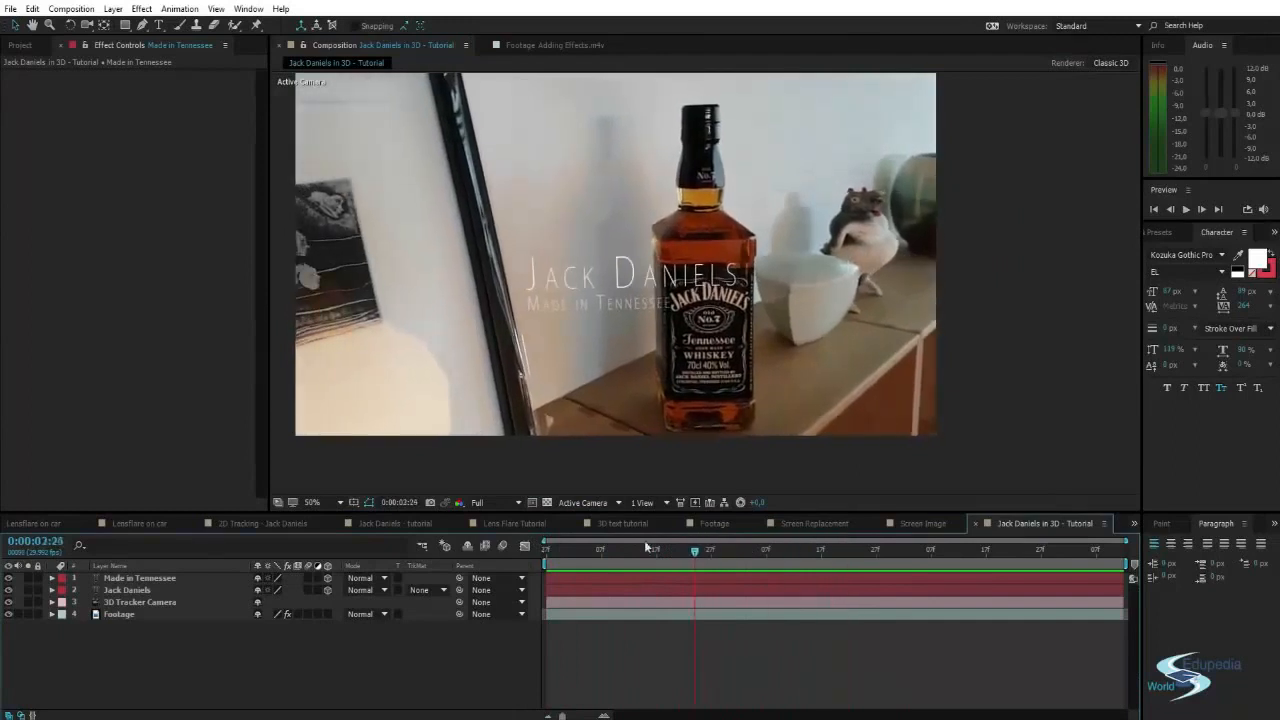
pyautogui.click(115, 613)
pyautogui.press('space')
pyautogui.moveTo(651, 274)
pyautogui.mouseDown()
pyautogui.moveTo(667, 287)
pyautogui.moveTo(655, 276)
pyautogui.mouseUp()
pyautogui.press('space')
pyautogui.hotkey('ctrl', 't')
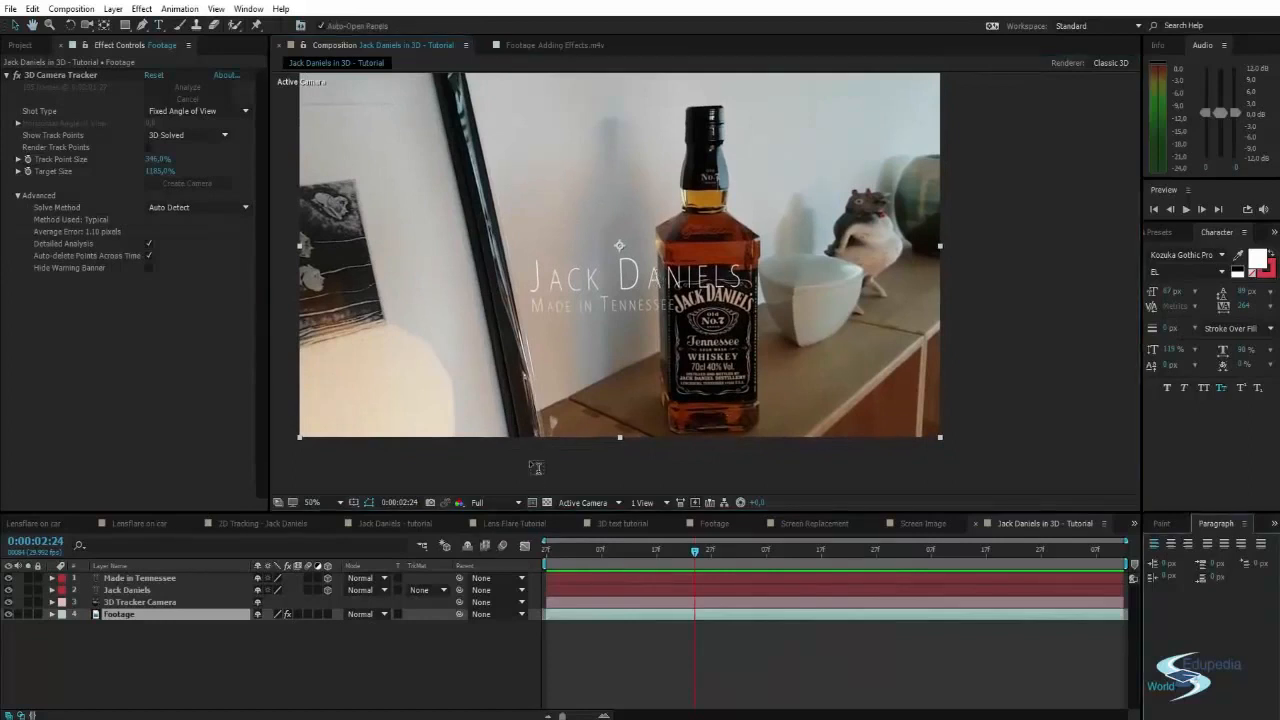
pyautogui.click(548, 320)
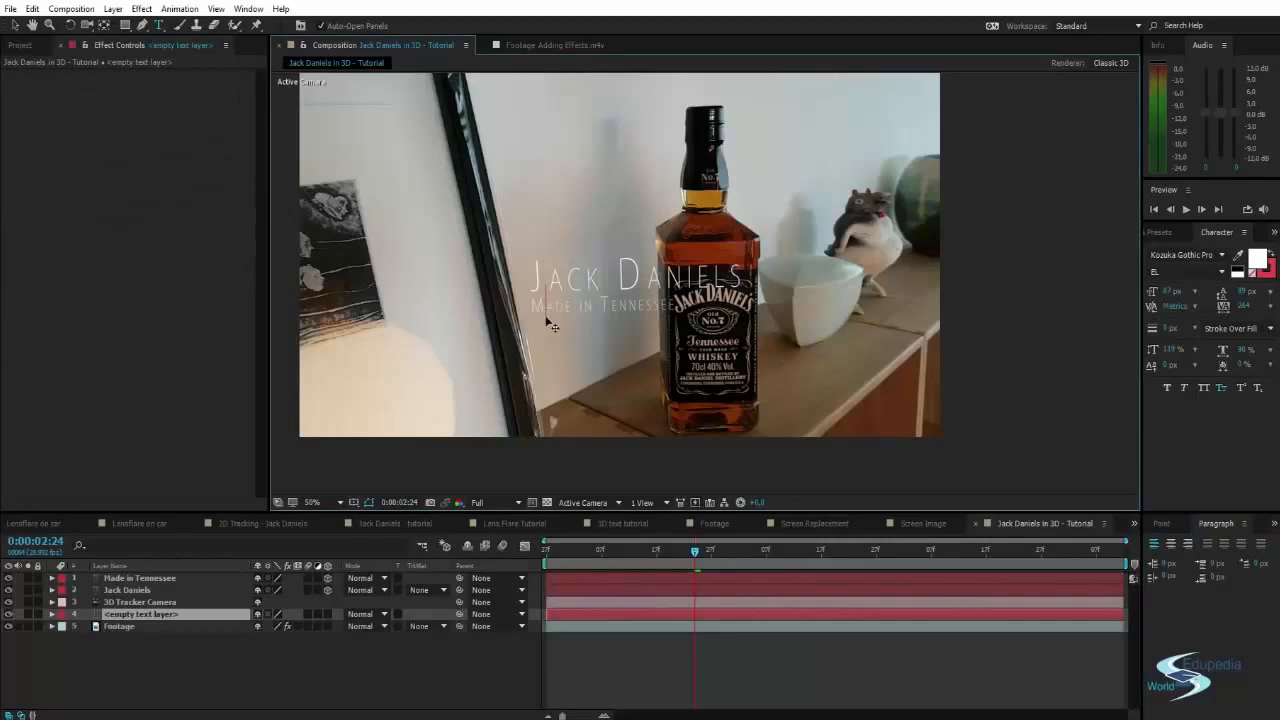
pyautogui.press('v')
pyautogui.click(138, 616)
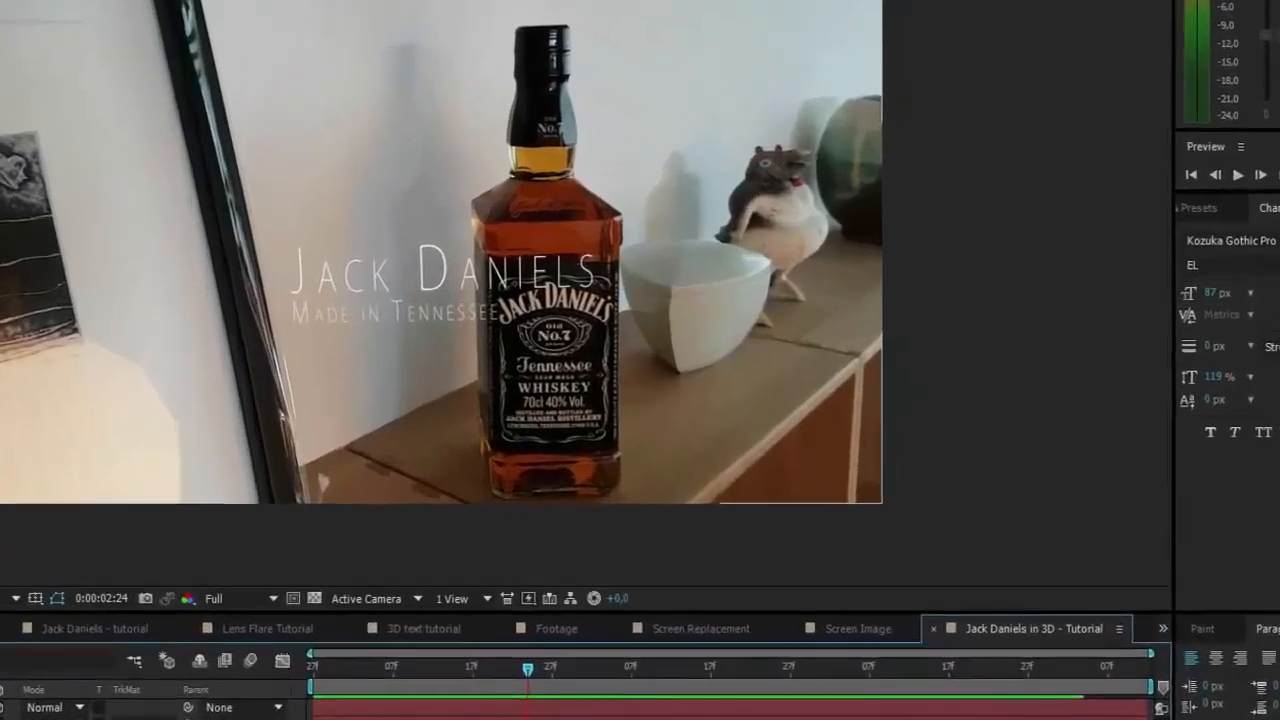
# - Create a magenta solid layer 400 px wide and 400 px high
pyautogui.hotkey('ctrl', 'y')
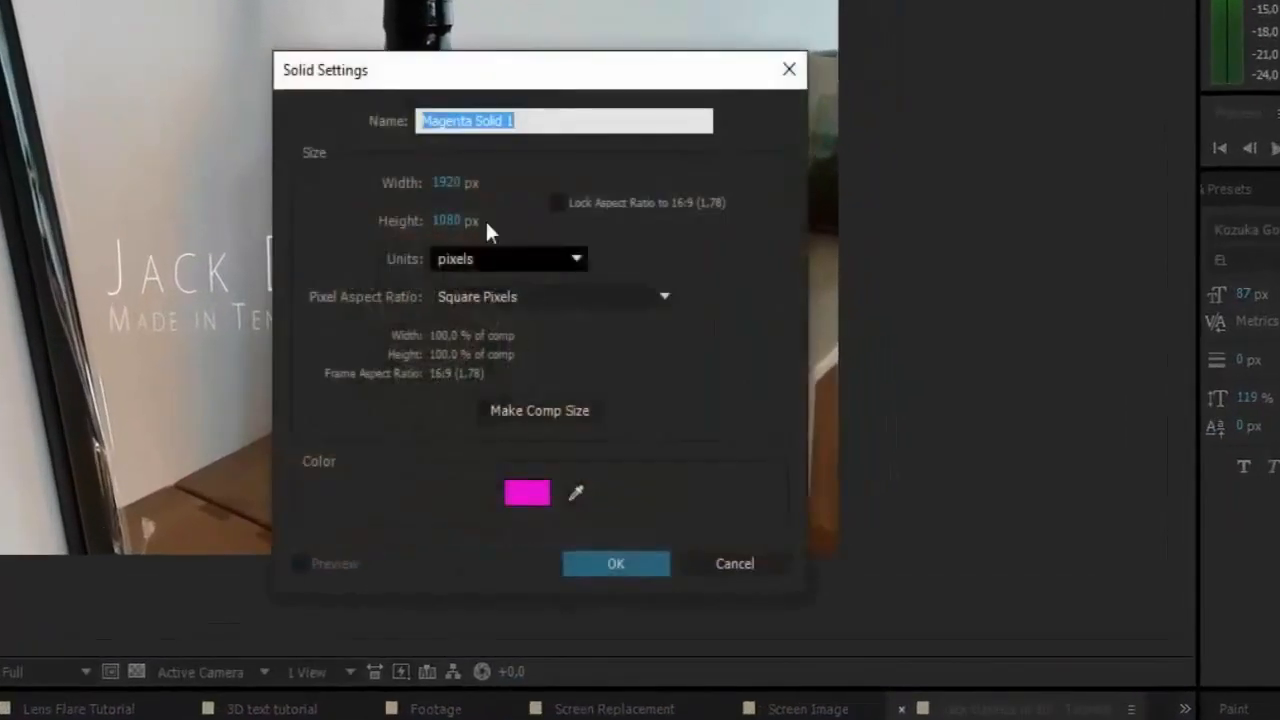
pyautogui.click(449, 181)
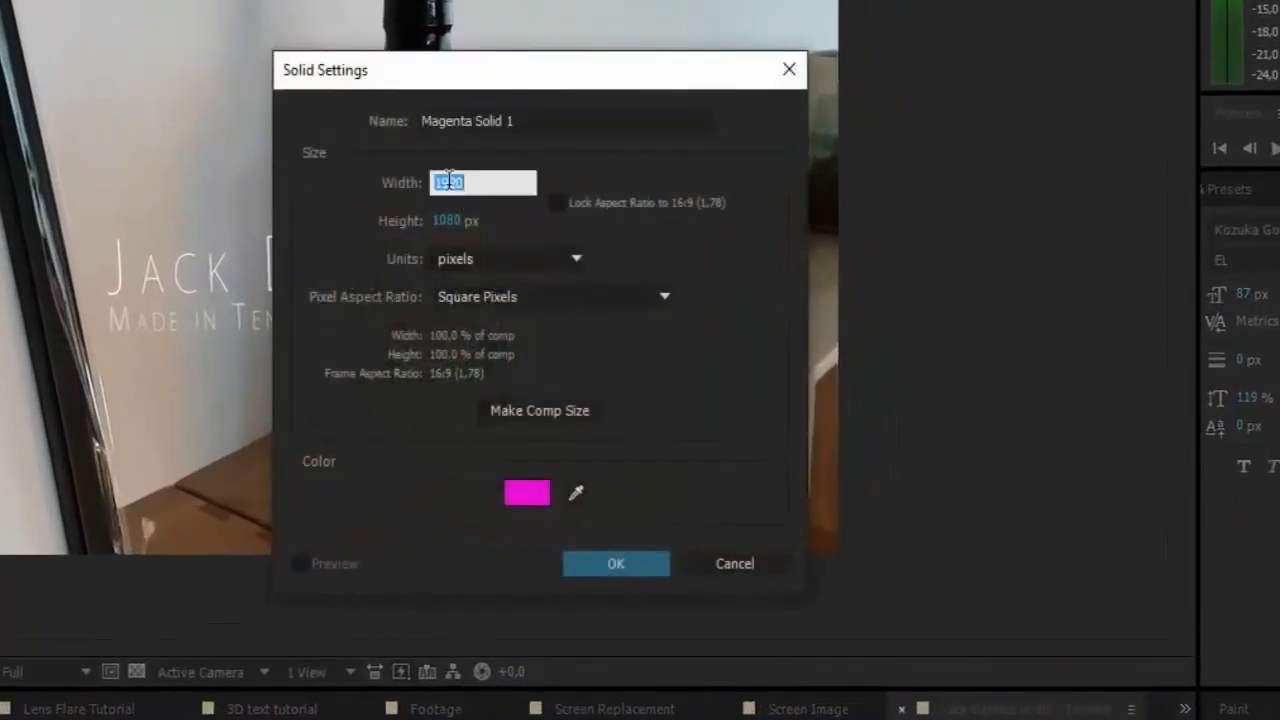
pyautogui.write('400')
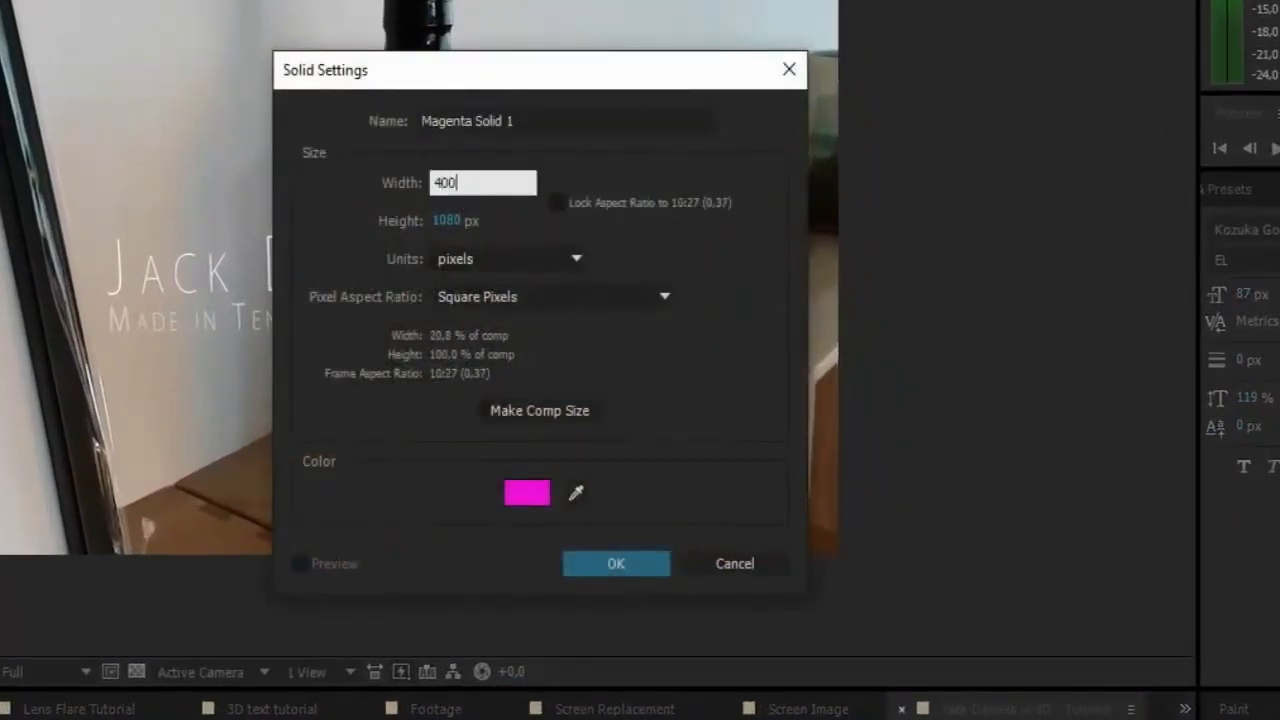
pyautogui.press('Tab')
pyautogui.write('400')
pyautogui.press('Return')
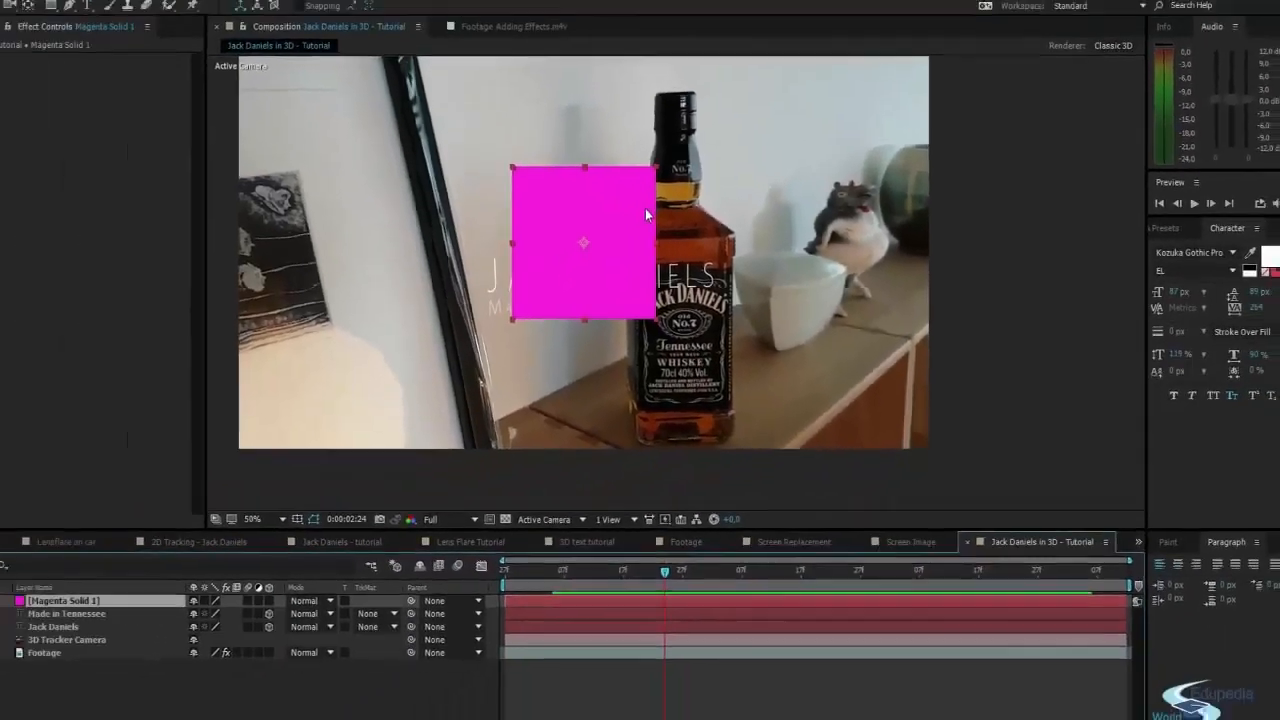
# - Position the magenta solid beside the bottle so that it covers the start of the Made in Tennessee text
pyautogui.moveTo(645, 208); pyautogui.dragTo(813, 270)
pyautogui.click(1102, 258)
pyautogui.click(707, 258)
pyautogui.moveTo(746, 248)
pyautogui.mouseDown()
pyautogui.moveTo(518, 304)
pyautogui.moveTo(746, 243)
pyautogui.mouseUp()
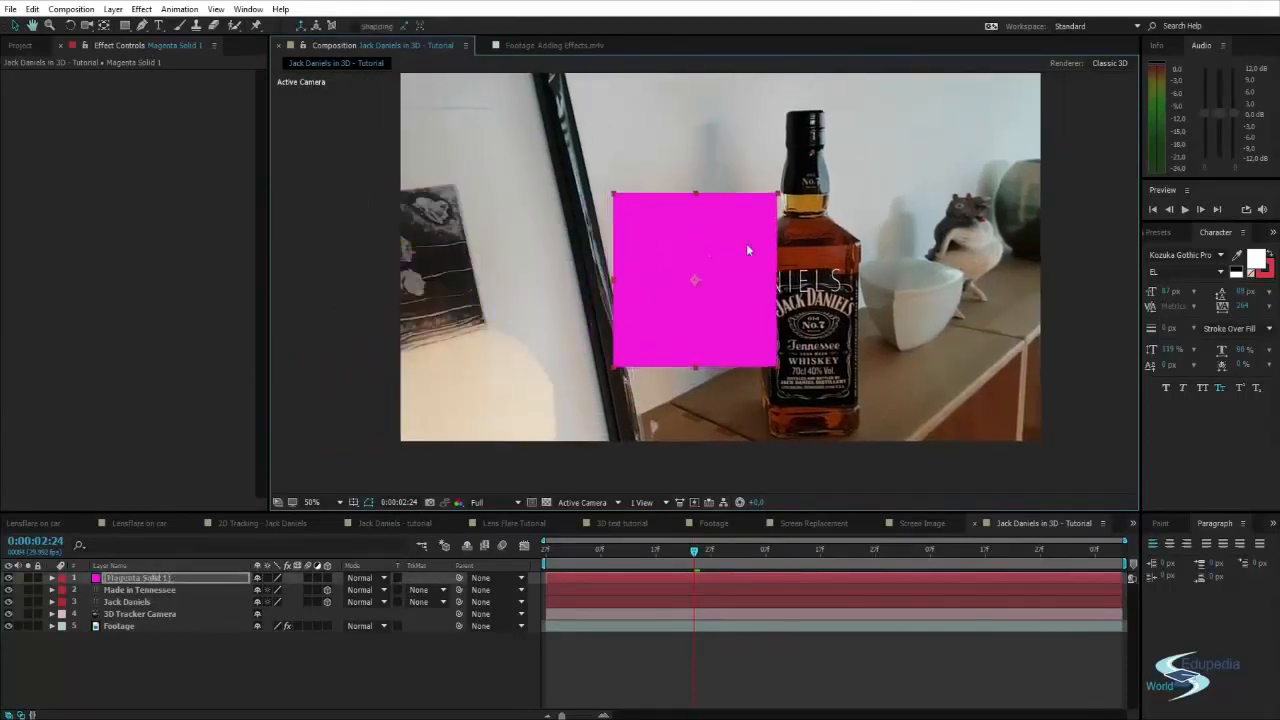
pyautogui.click(1116, 195)
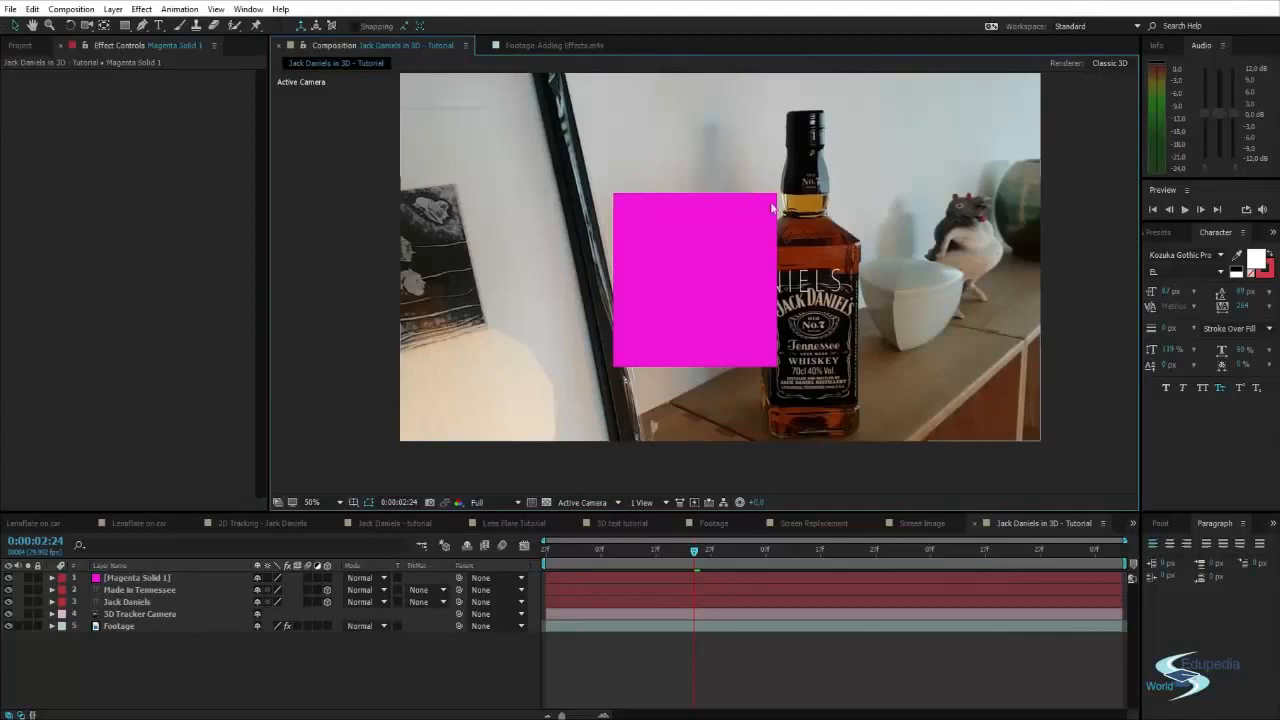
pyautogui.moveTo(745, 296); pyautogui.dragTo(602, 362)
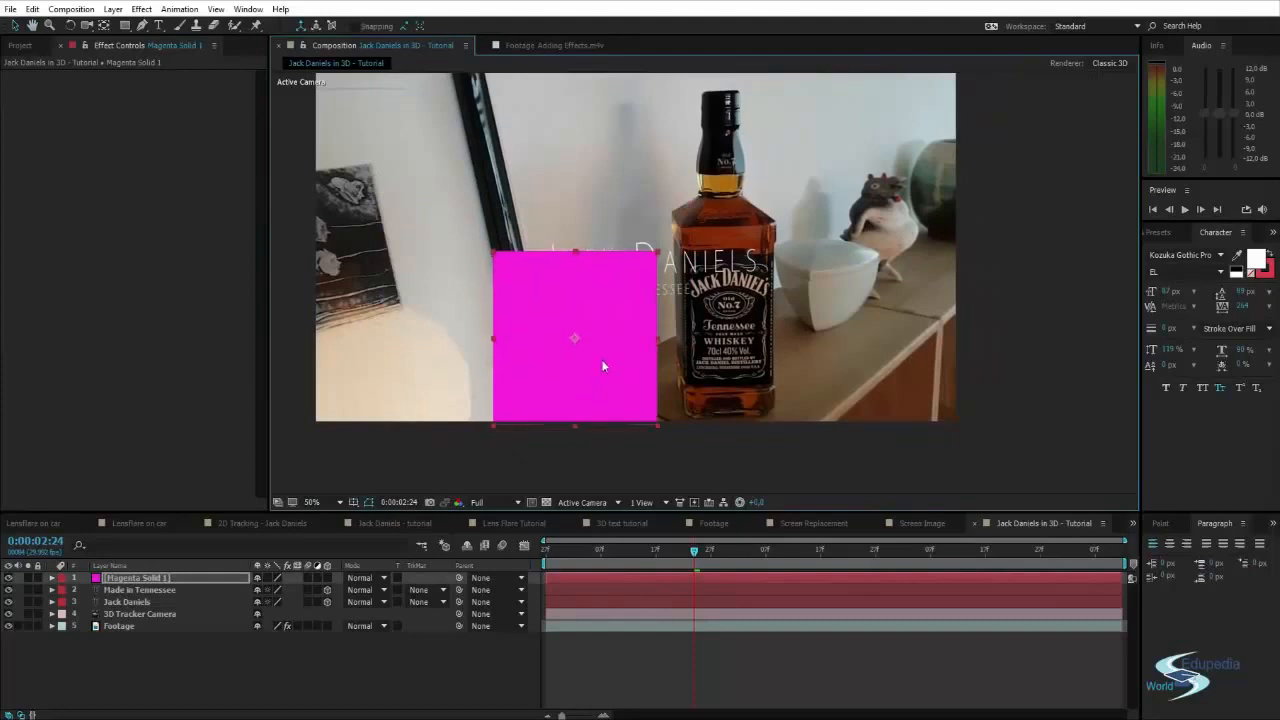
# - Set the Made in Tennessee layer's track matte to Alpha Matte "[Magenta Solid 1]" and inspect the masked text up close
pyautogui.click(130, 588)
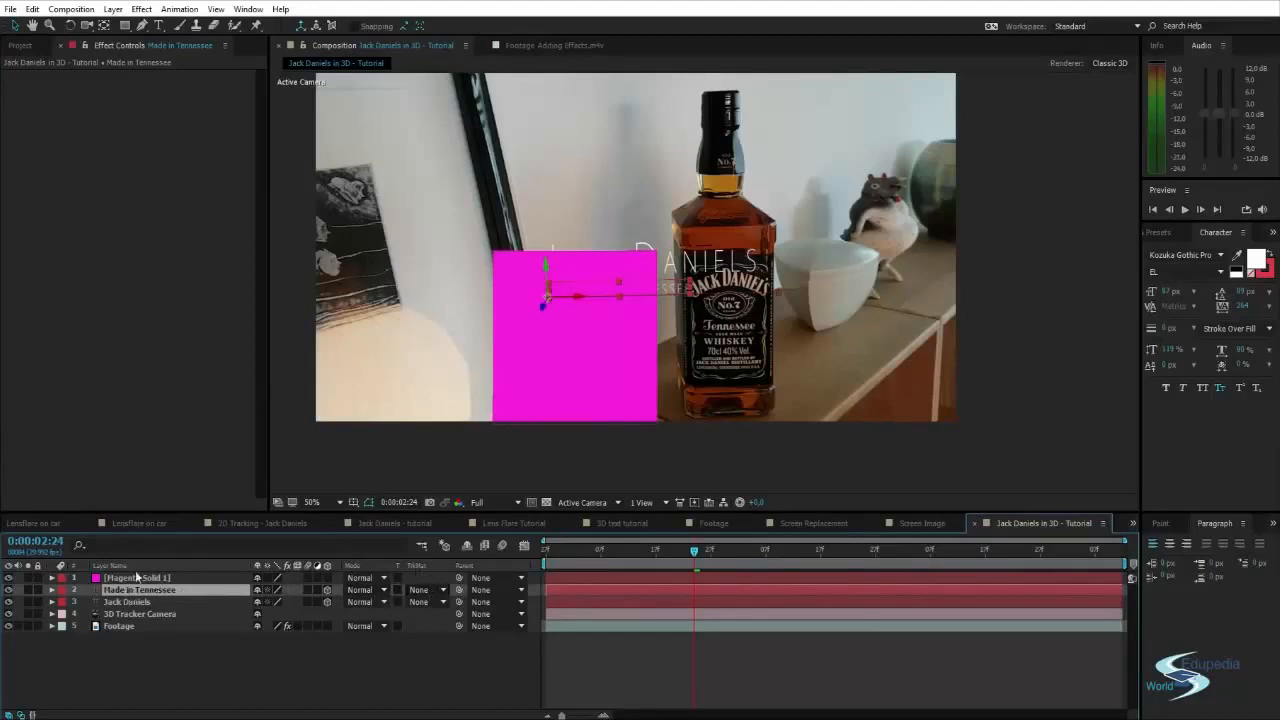
pyautogui.click(425, 590)
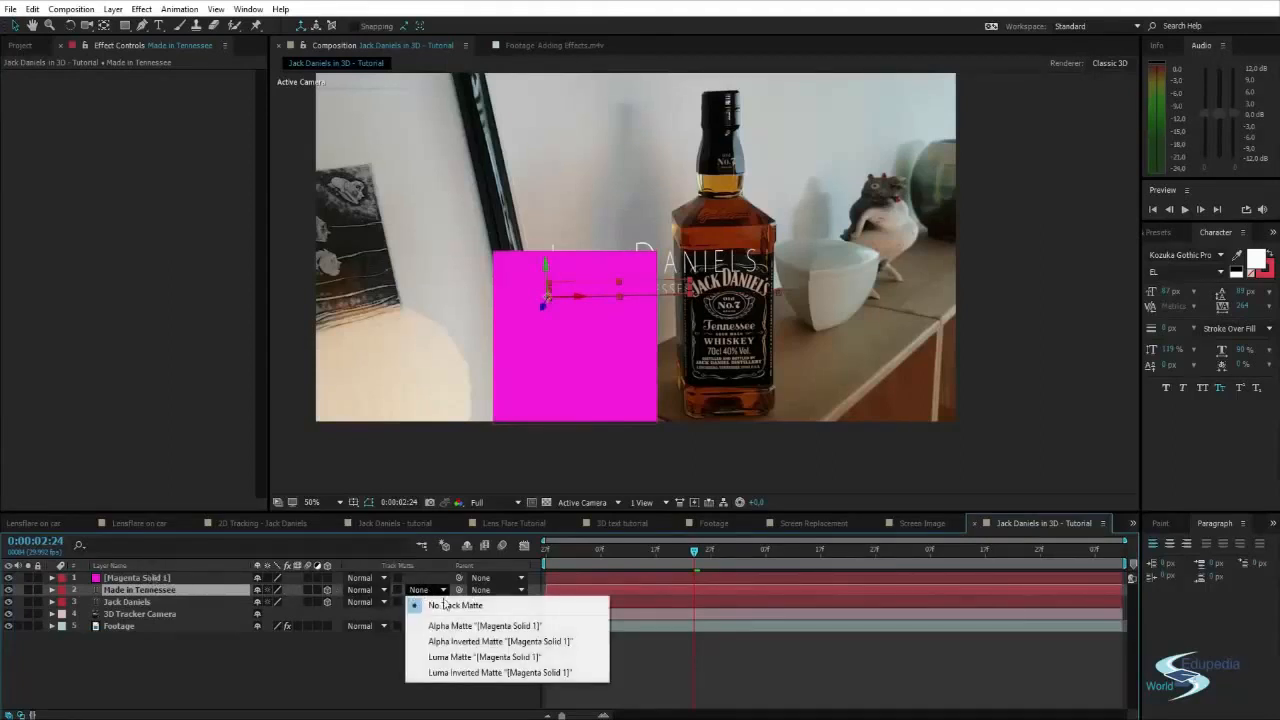
pyautogui.click(455, 626)
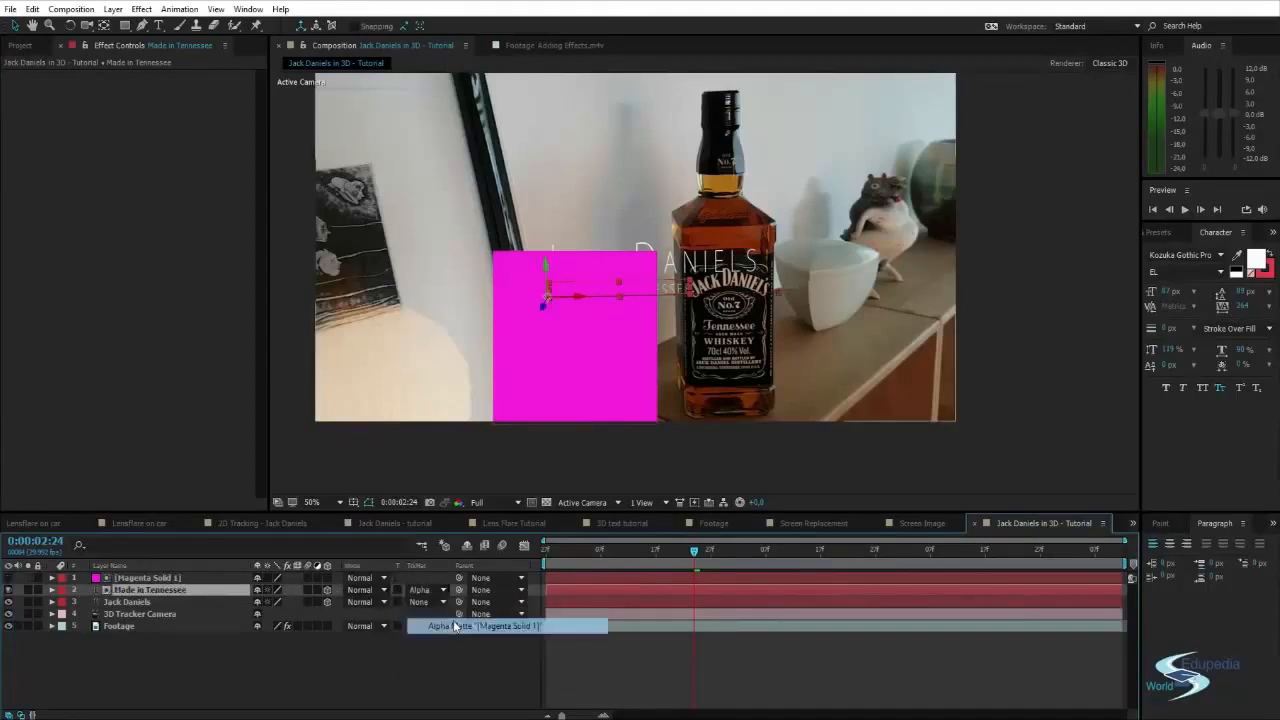
pyautogui.scroll(2, 584, 328)
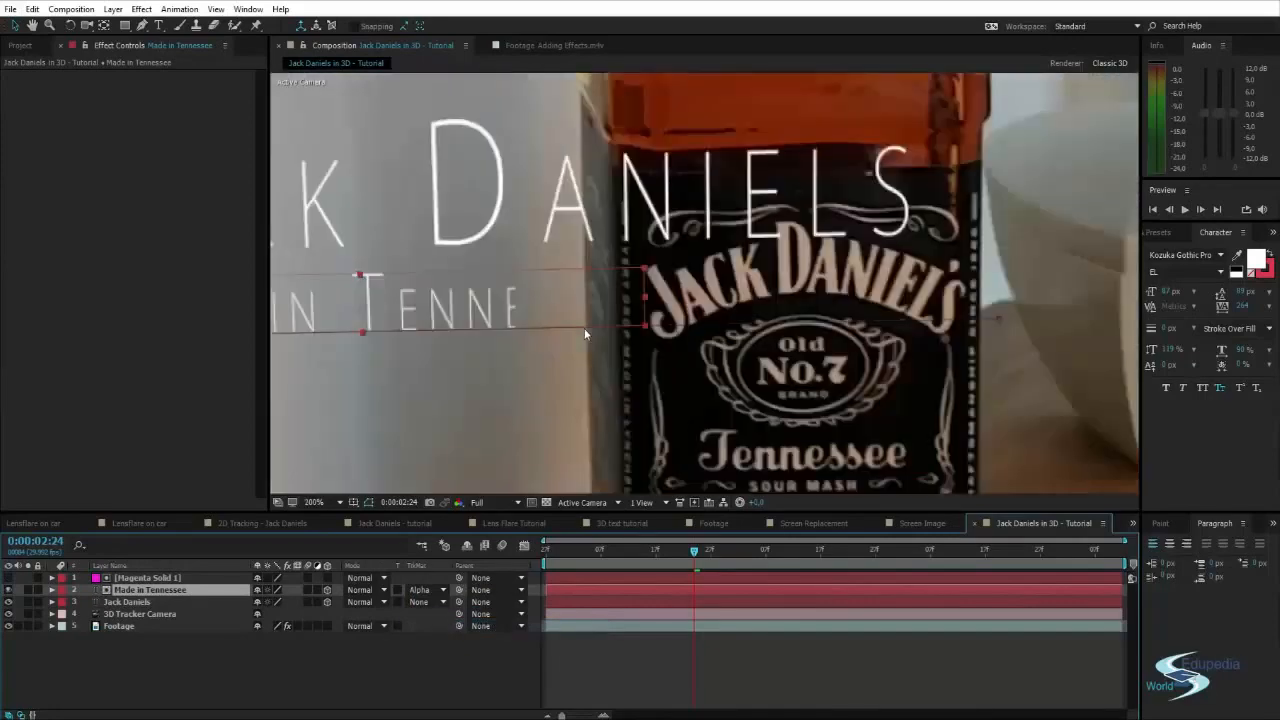
pyautogui.scroll(-1, 584, 328)
pyautogui.moveTo(565, 339); pyautogui.dragTo(650, 328)
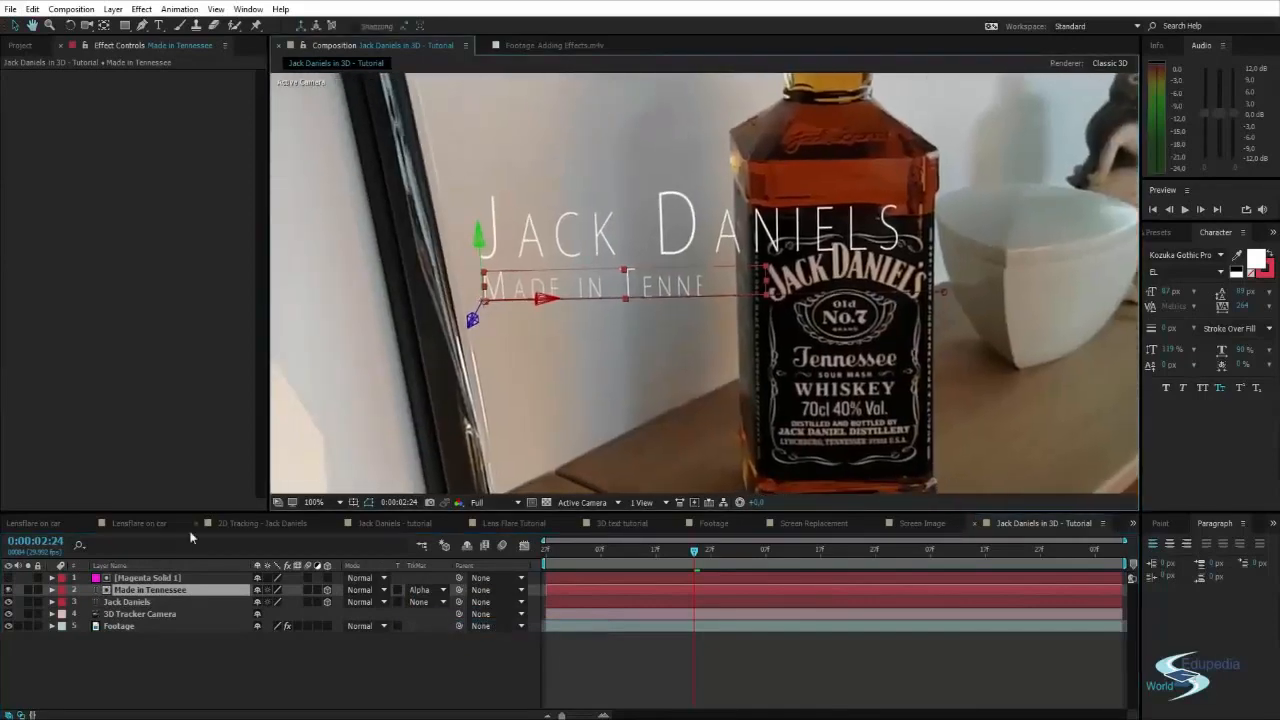
# - Show the magenta solid briefly and hide it again to compare its area with the unmasked part of the subtitle
pyautogui.click(150, 578)
pyautogui.click(9, 578)
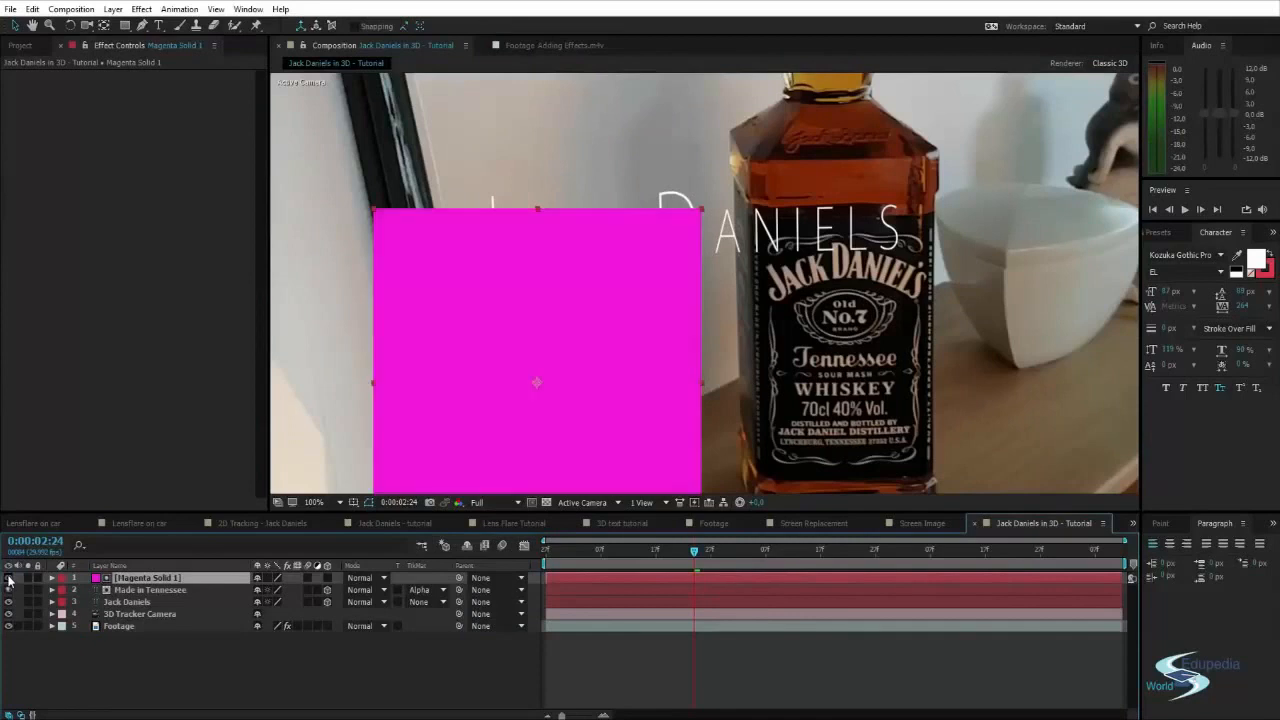
pyautogui.click(9, 578)
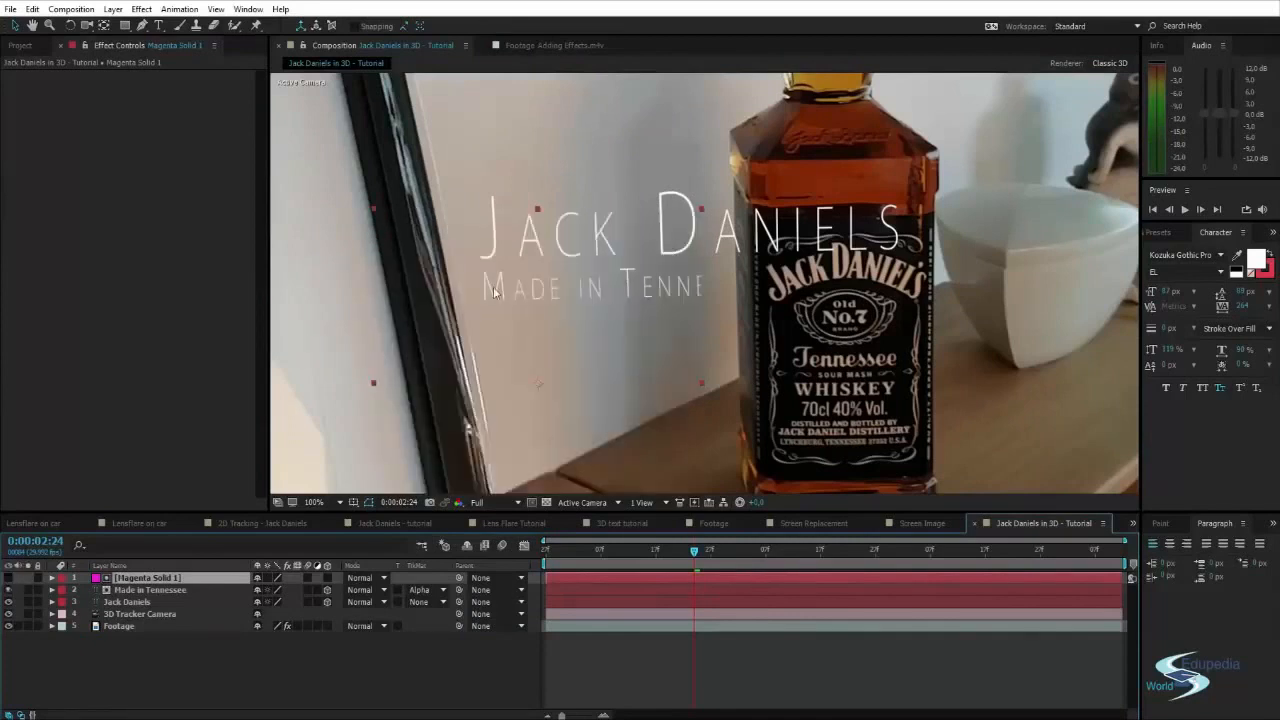
# - Switch the Made in Tennessee layer's track matte to Alpha Inverted Matte "[Magenta Solid 1]" and inspect the masked subtitle
pyautogui.moveTo(571, 307); pyautogui.dragTo(641, 213)
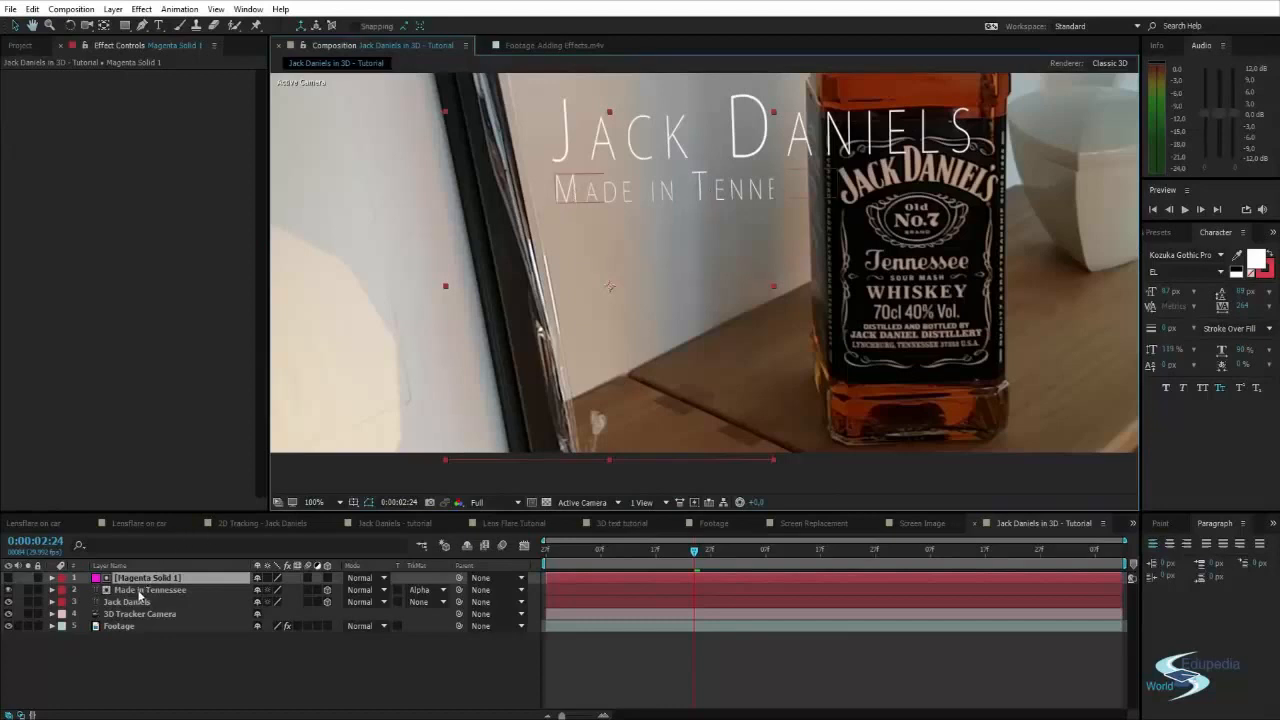
pyautogui.moveTo(758, 177); pyautogui.dragTo(742, 237)
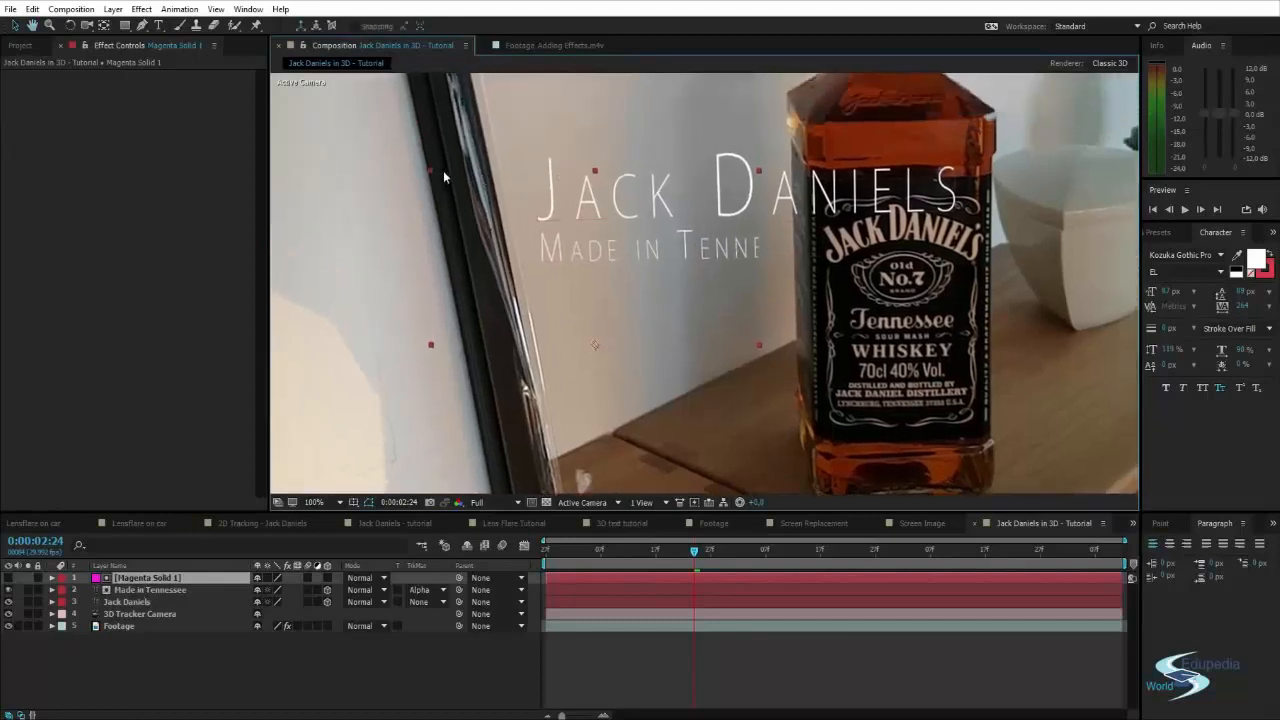
pyautogui.moveTo(434, 352); pyautogui.dragTo(434, 316)
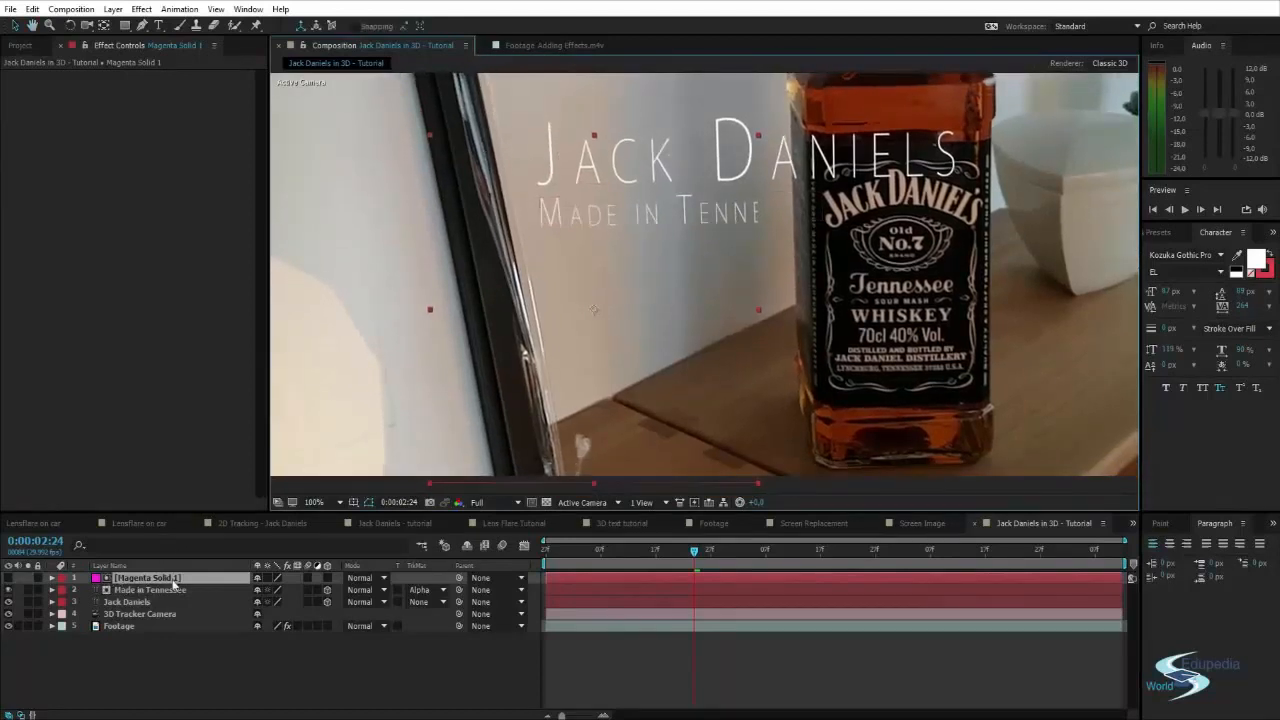
pyautogui.moveTo(626, 309)
pyautogui.mouseDown()
pyautogui.moveTo(637, 292)
pyautogui.moveTo(626, 329)
pyautogui.mouseUp()
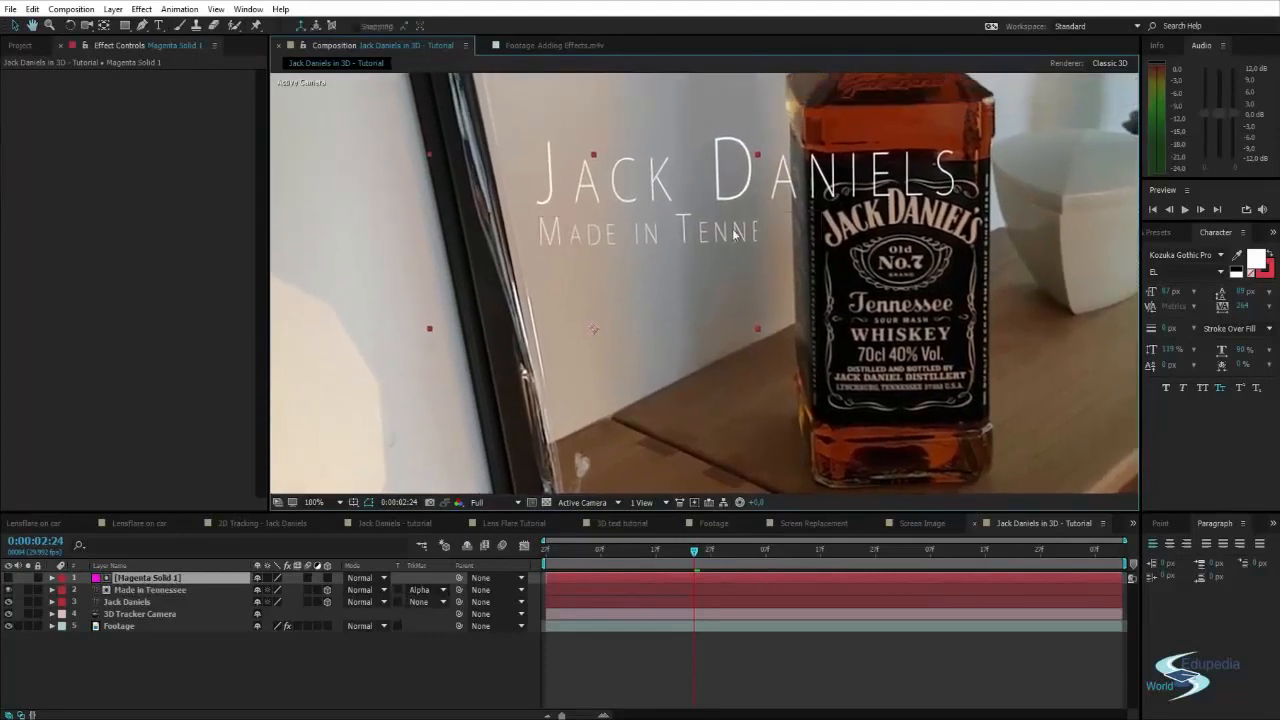
pyautogui.click(421, 589)
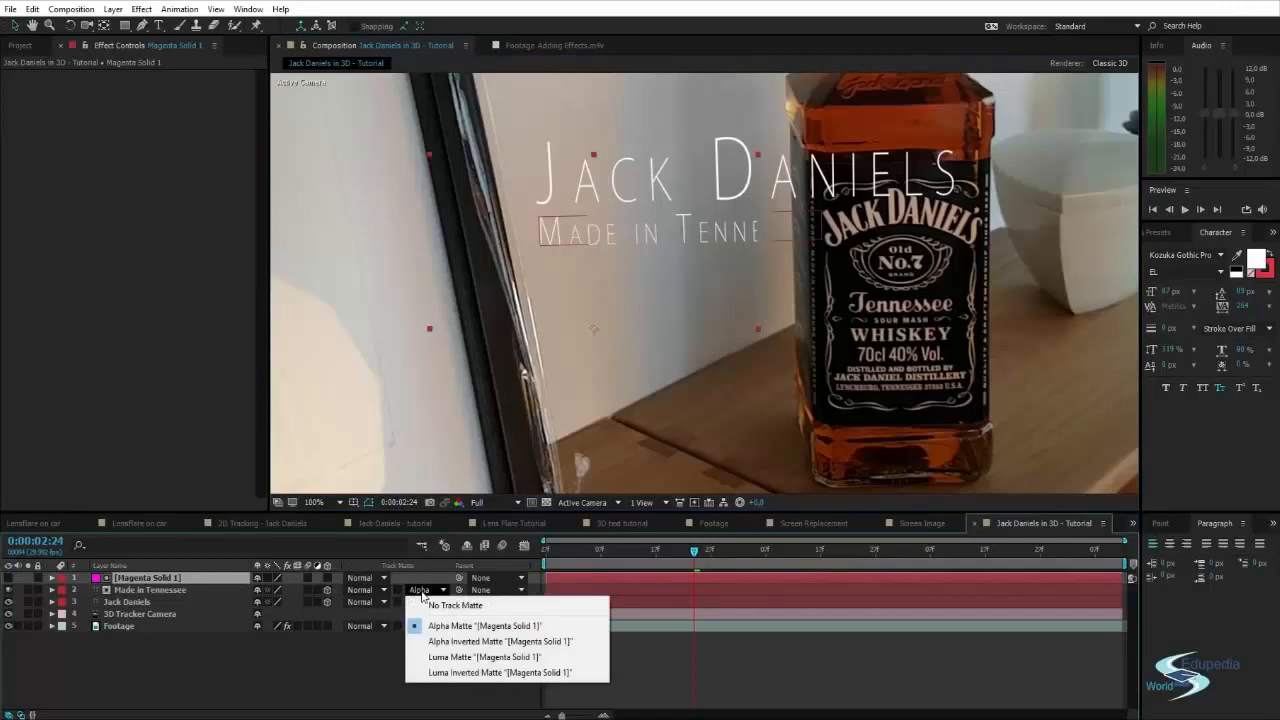
pyautogui.click(439, 643)
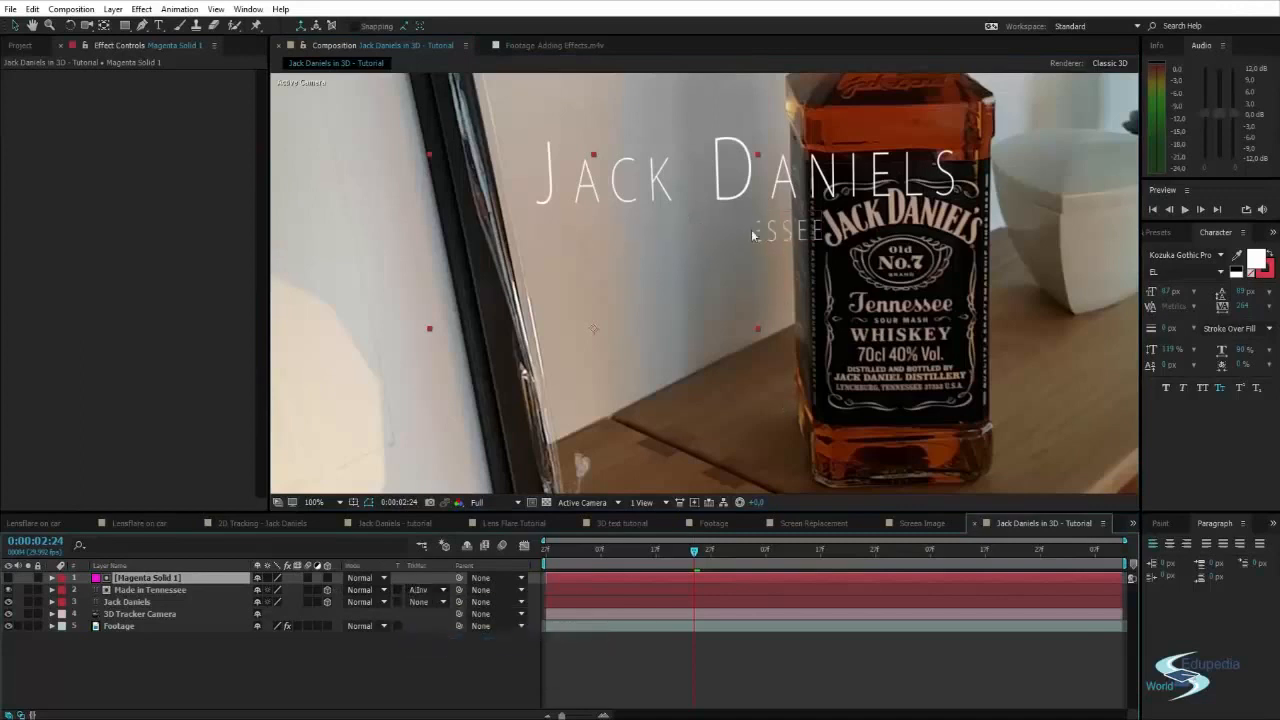
pyautogui.moveTo(785, 232); pyautogui.dragTo(697, 324)
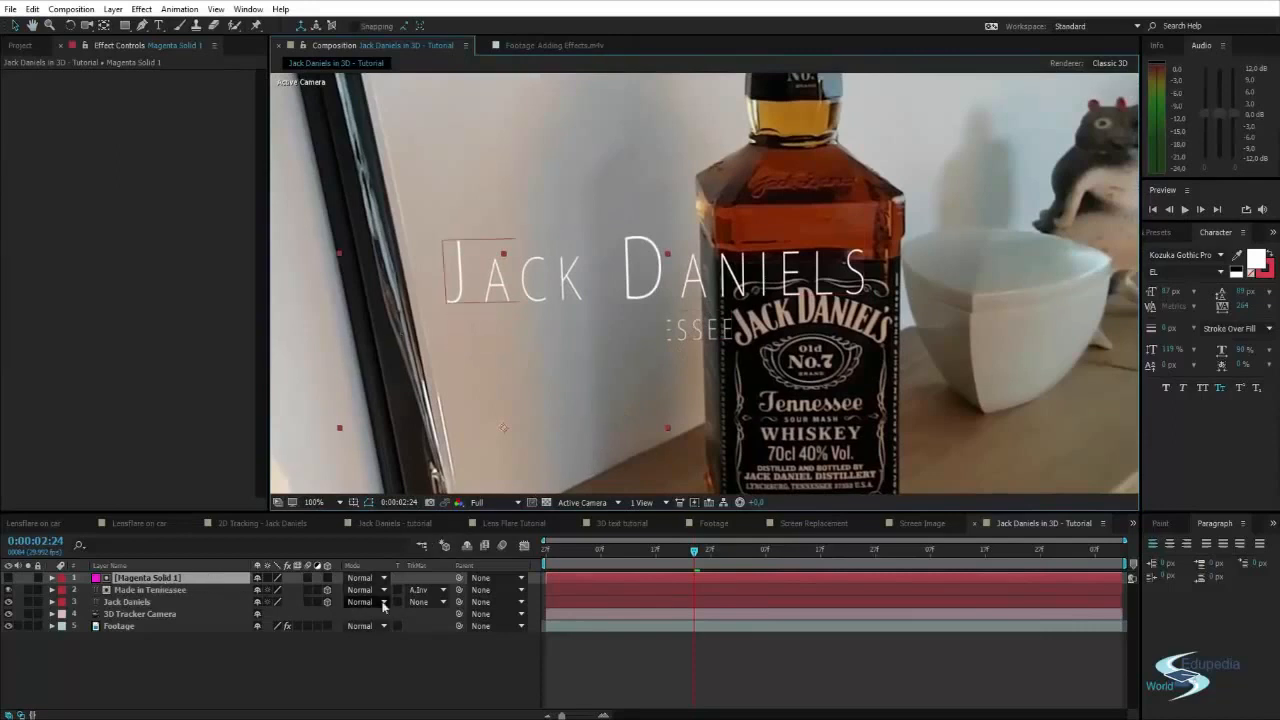
# - Remove the Made in Tennessee layer's track matte and pre-compose both text layers into a composition named "Text"
pyautogui.click(425, 589)
pyautogui.click(429, 606)
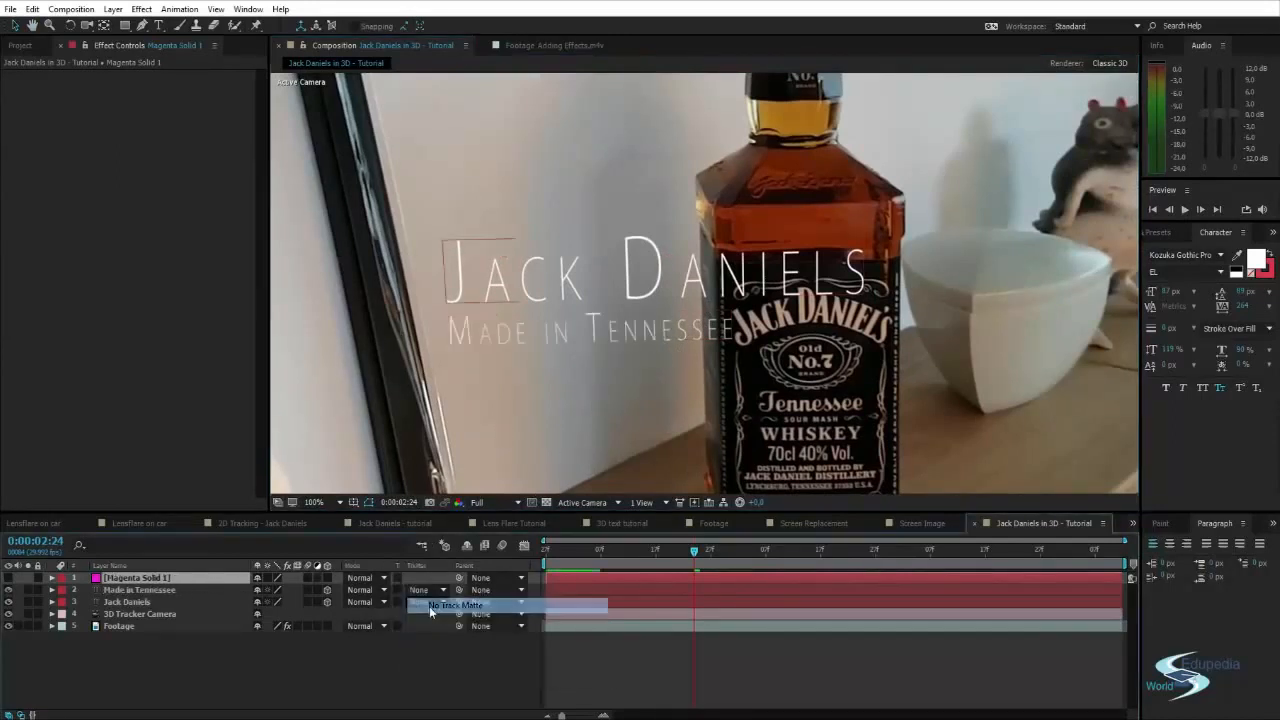
pyautogui.click(138, 591)
pyautogui.keyDown('shift'); pyautogui.click(126, 606); pyautogui.keyUp('shift')
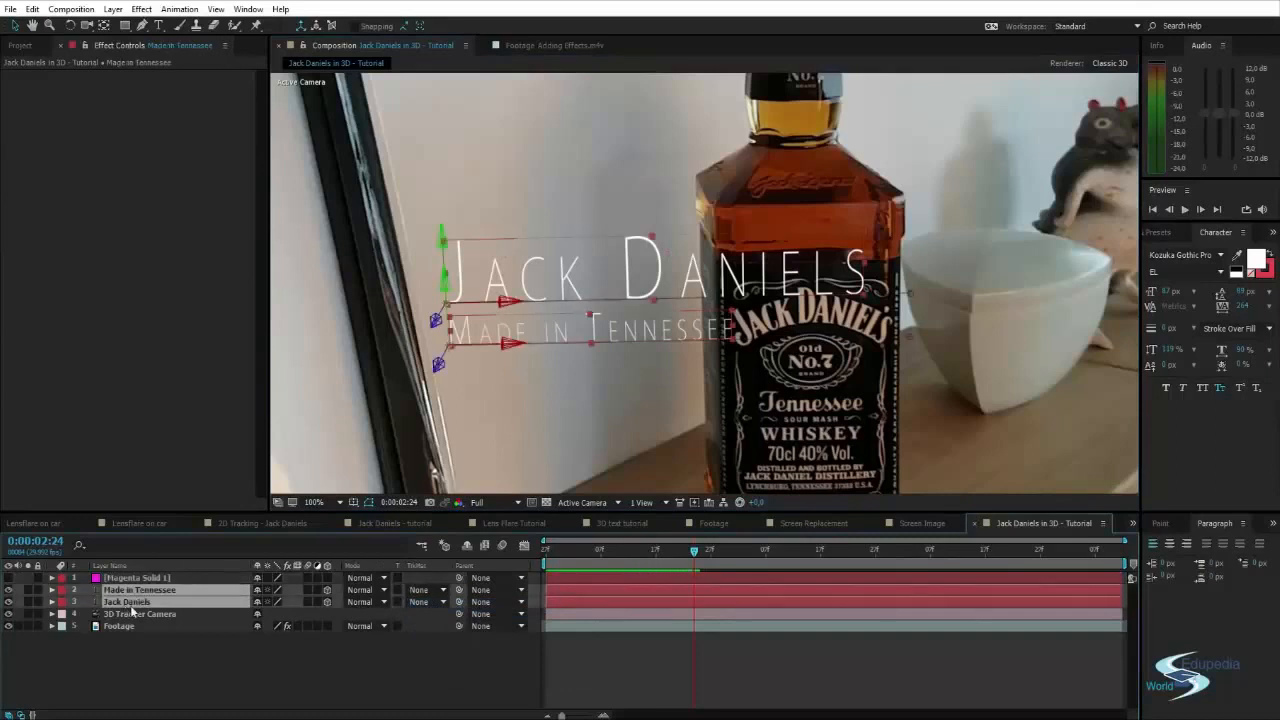
pyautogui.hotkey('ctrl', 'shift', 'c')
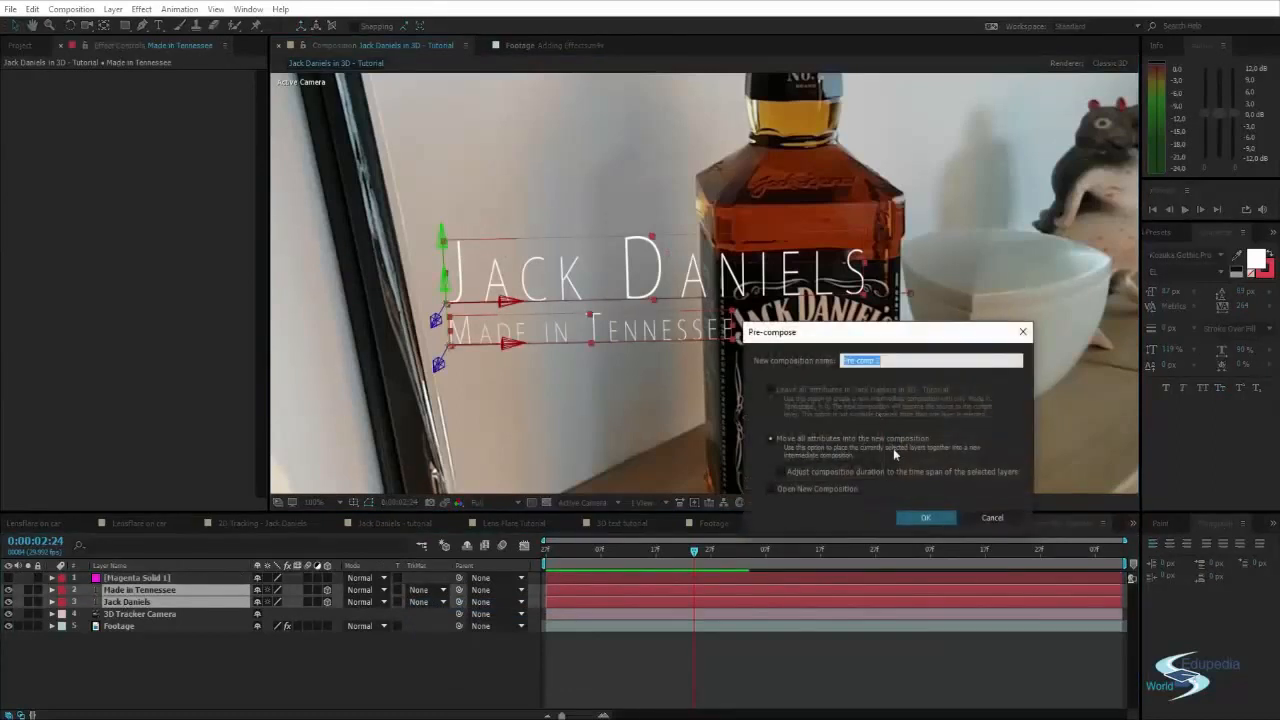
pyautogui.write('Text')
pyautogui.press('Return')
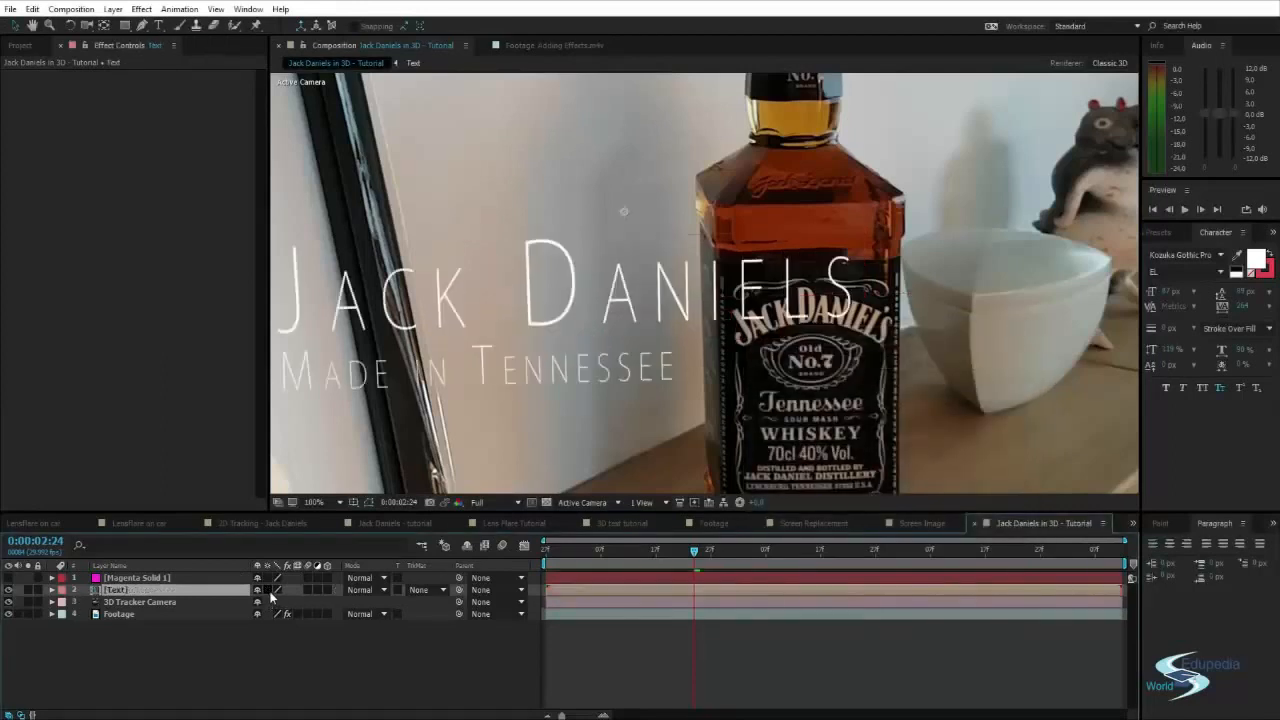
# - Collapse transformations on the Text composition layer and set its track matte to Alpha Inverted Matte "[Magenta Solid 1]"
pyautogui.click(267, 591)
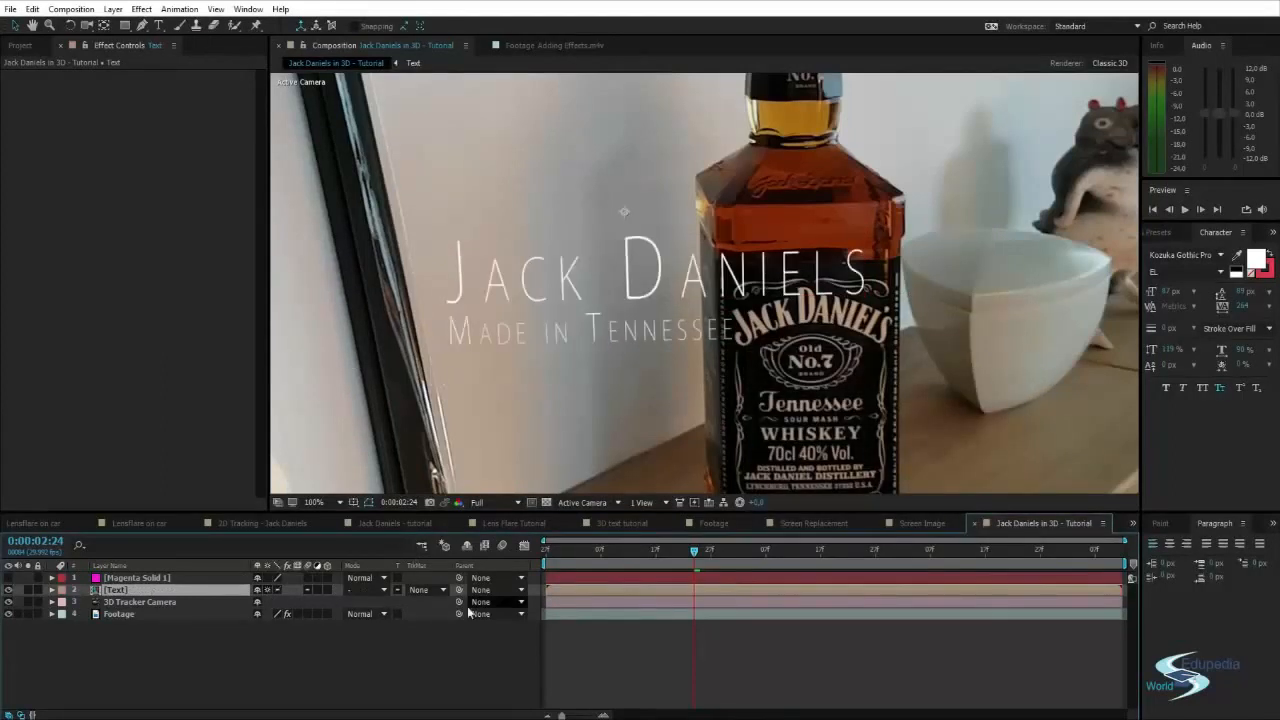
pyautogui.click(422, 590)
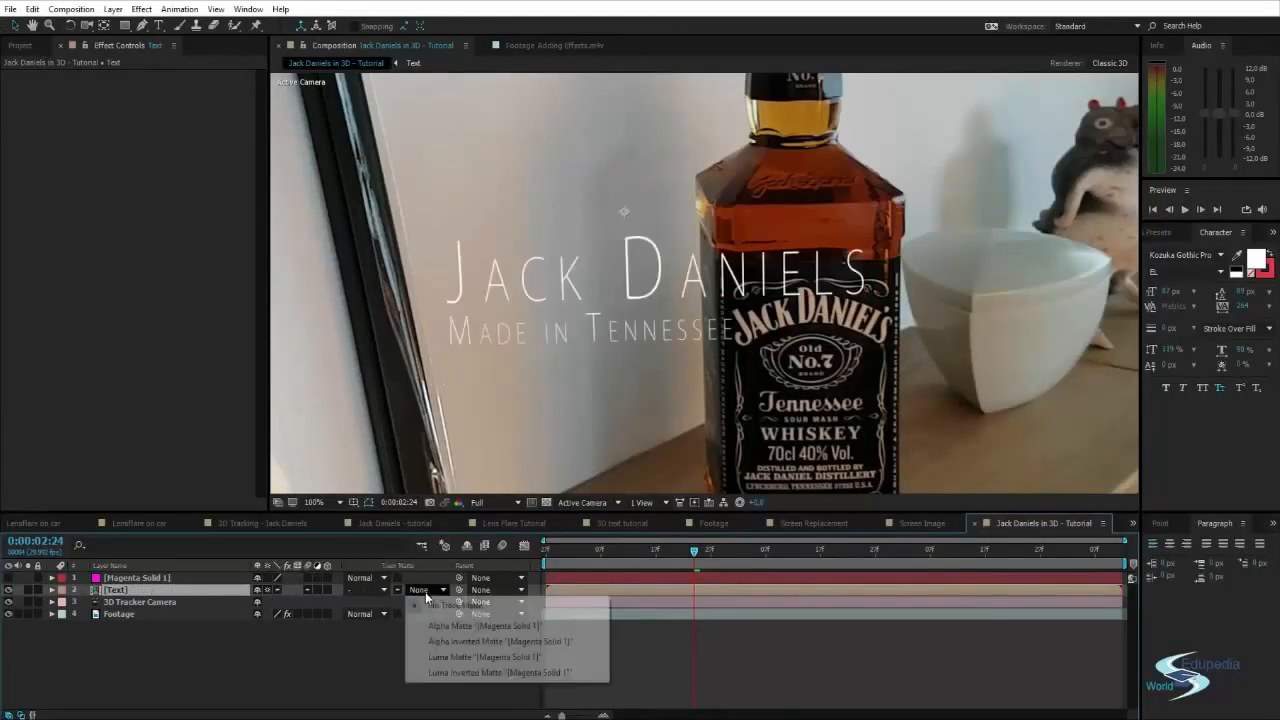
pyautogui.click(454, 641)
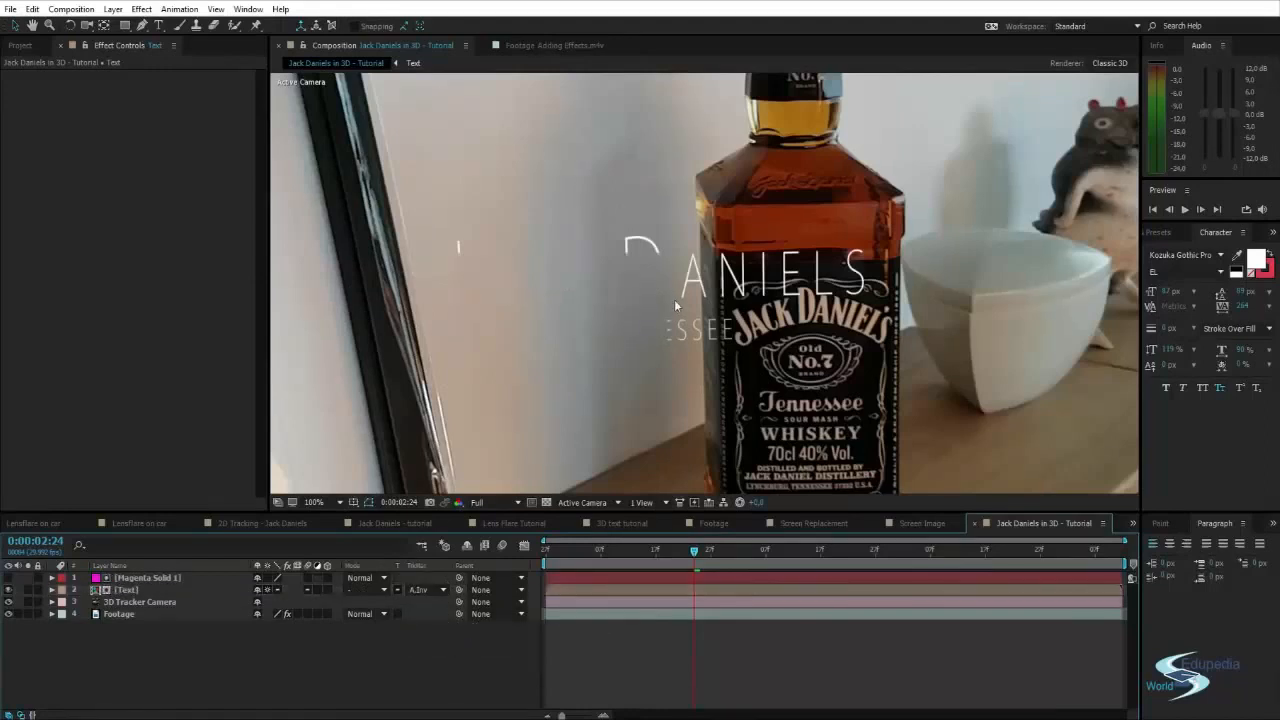
# - Try to mask the text by moving the magenta solid over it and widening it to the bottle's right edge at 0:00:03:08
pyautogui.click(146, 580)
pyautogui.moveTo(575, 331); pyautogui.dragTo(668, 219)
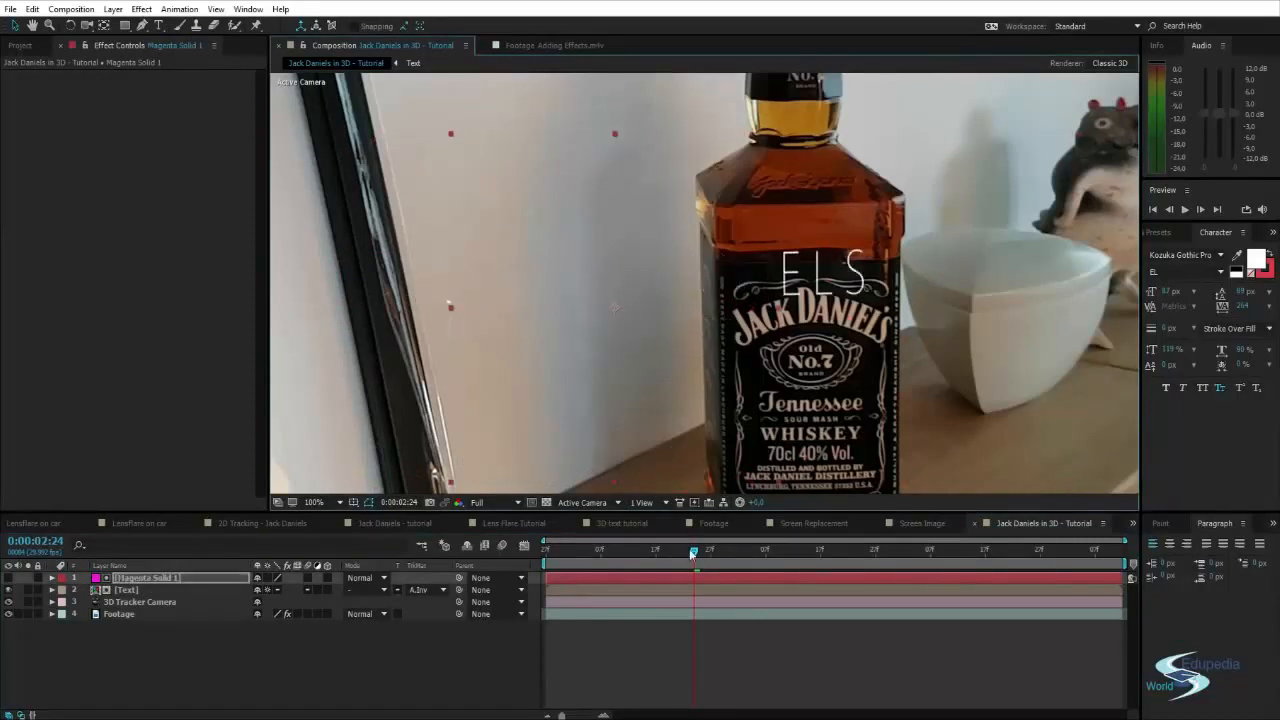
pyautogui.moveTo(697, 553); pyautogui.dragTo(769, 541)
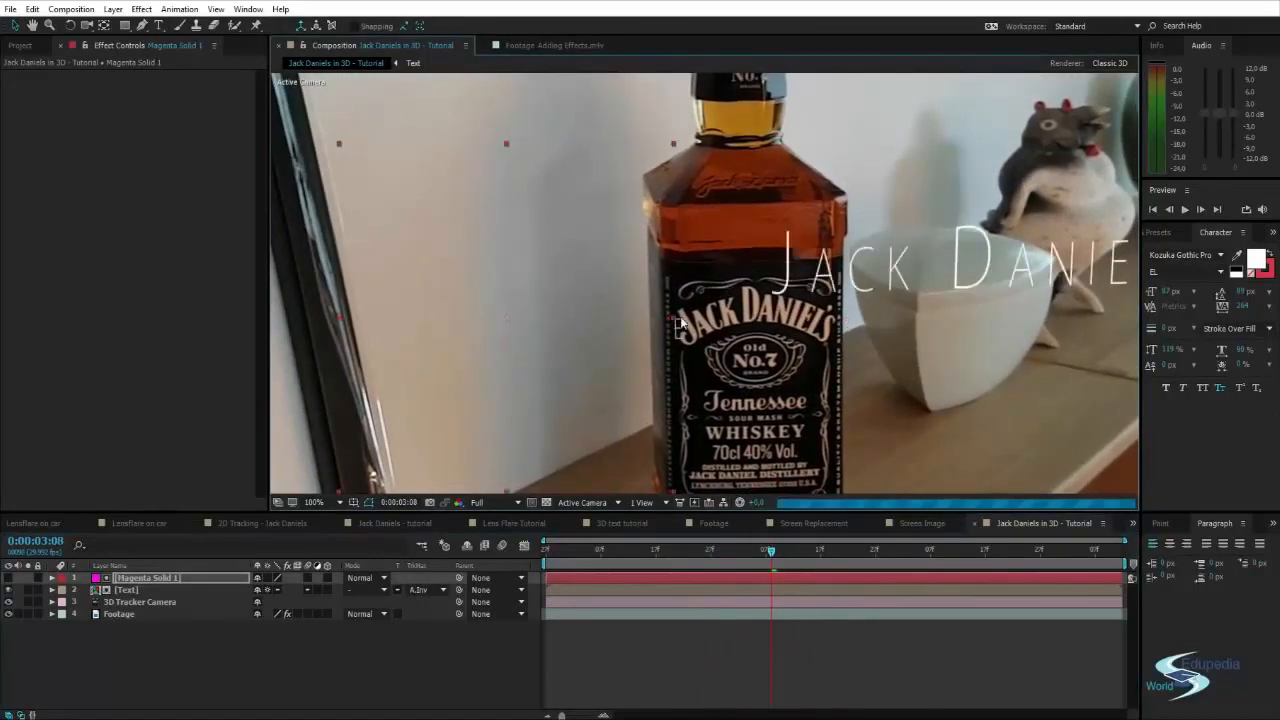
pyautogui.moveTo(678, 325); pyautogui.dragTo(849, 327)
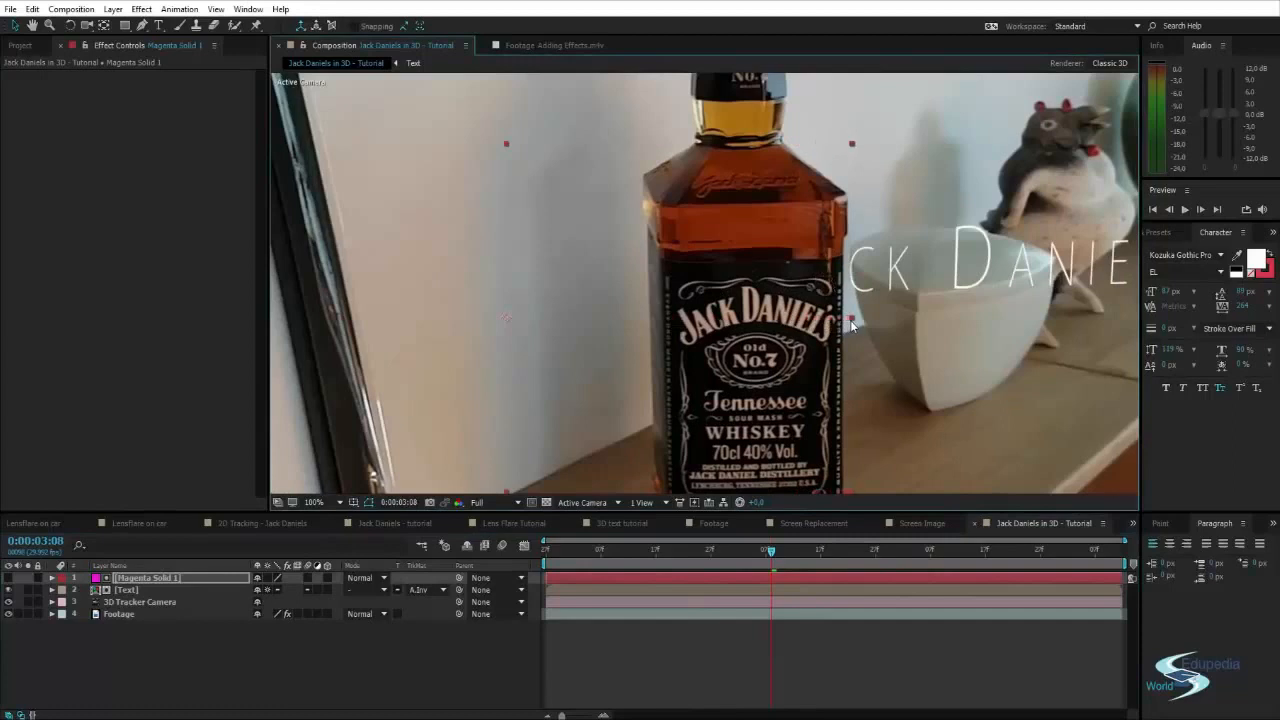
# - Delete the magenta solid and go to 0:00:04:12, where both texts stand beside the bottle
pyautogui.scroll(-2, 849, 306)
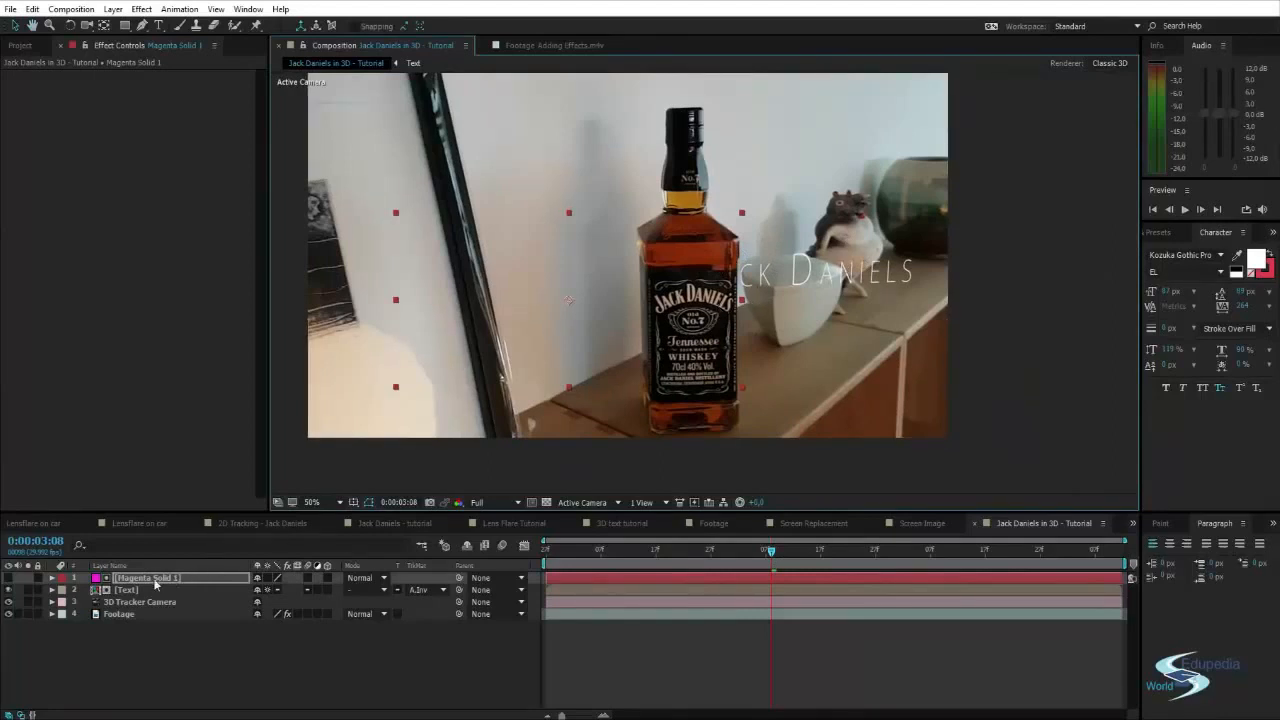
pyautogui.press('Delete')
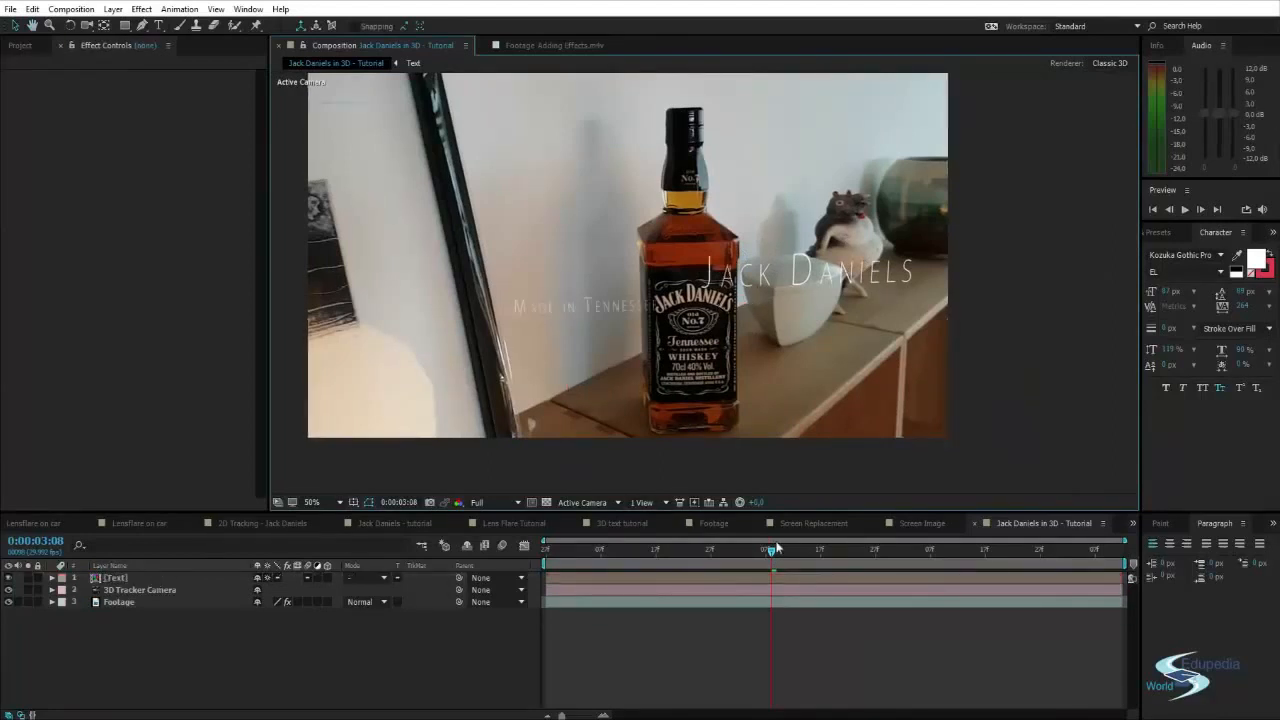
pyautogui.moveTo(771, 551); pyautogui.dragTo(958, 572)
pyautogui.scroll(2, 675, 258)
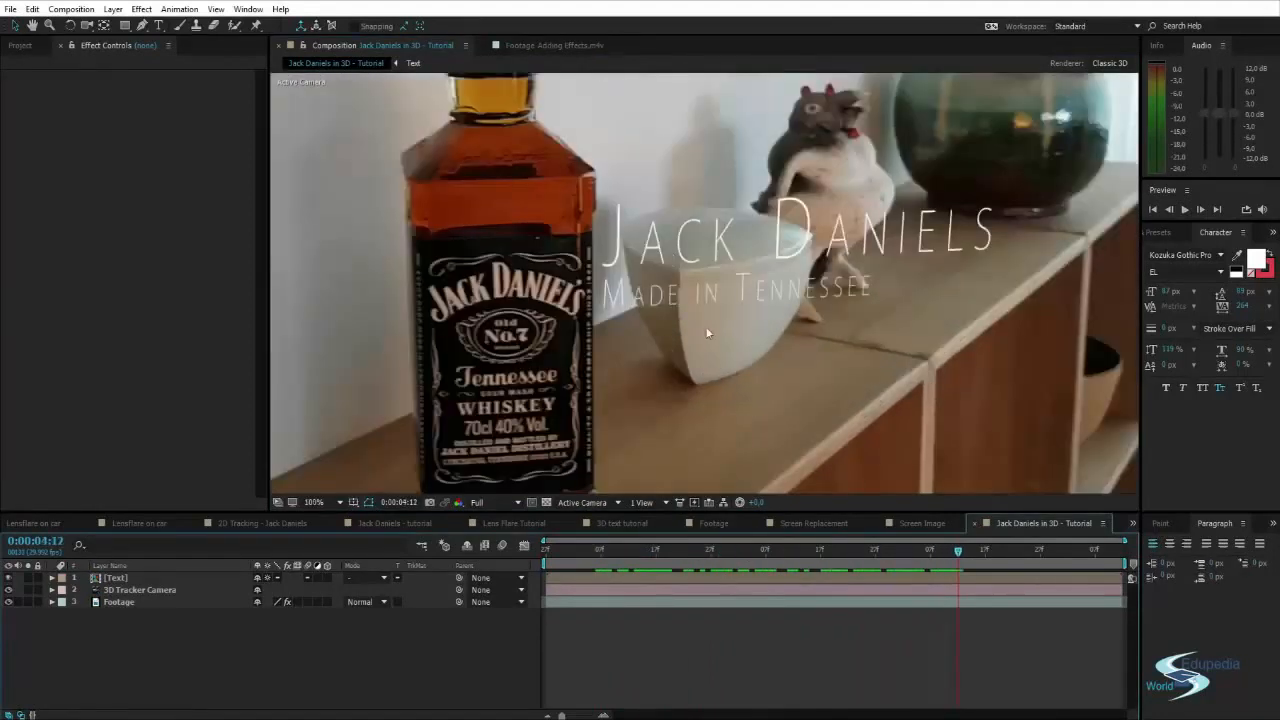
pyautogui.scroll(-2, 707, 333)
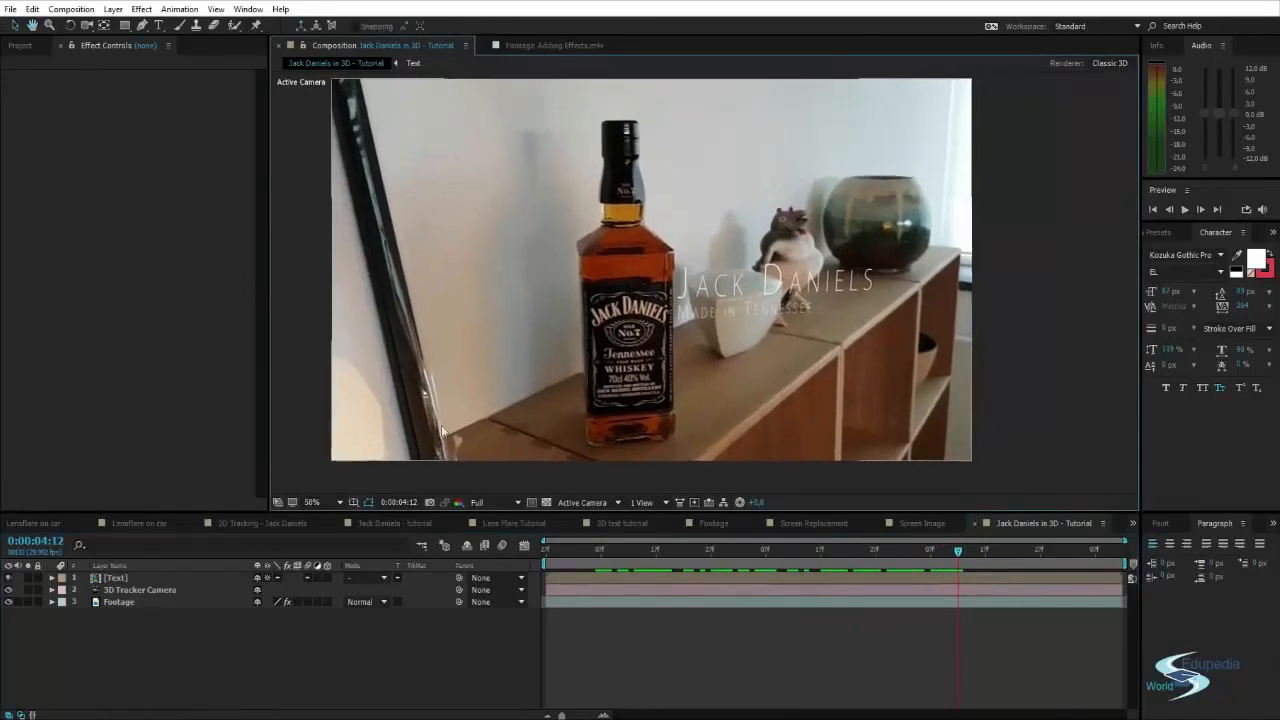
# - Show the footage's 3D Camera Tracker points and create a solid from the track points on the bottle's label
pyautogui.click(132, 601)
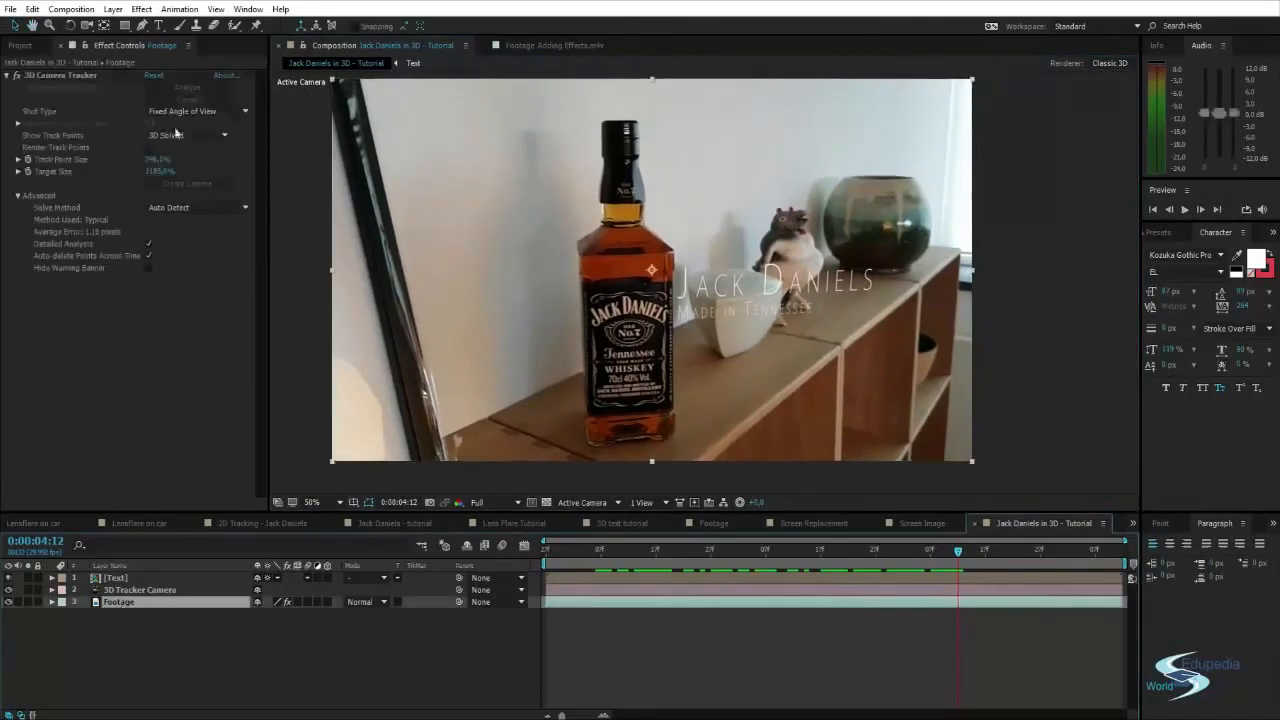
pyautogui.click(53, 75)
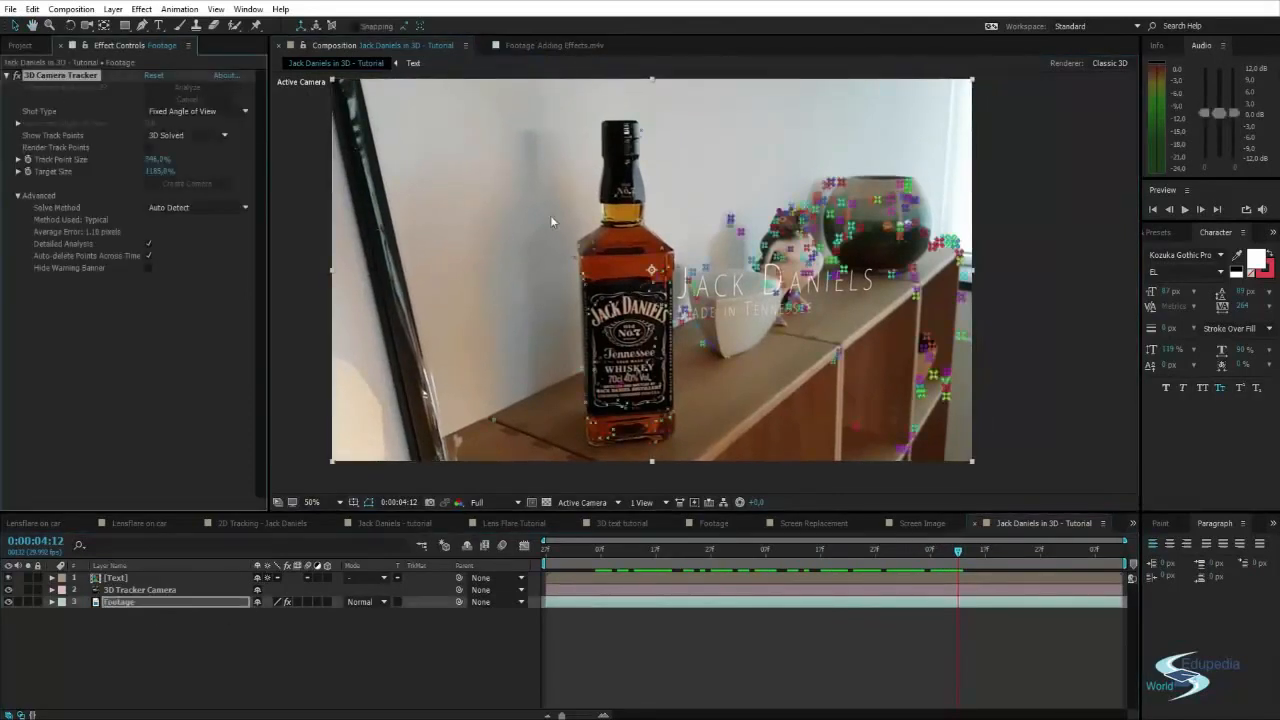
pyautogui.moveTo(640, 298); pyautogui.dragTo(641, 242)
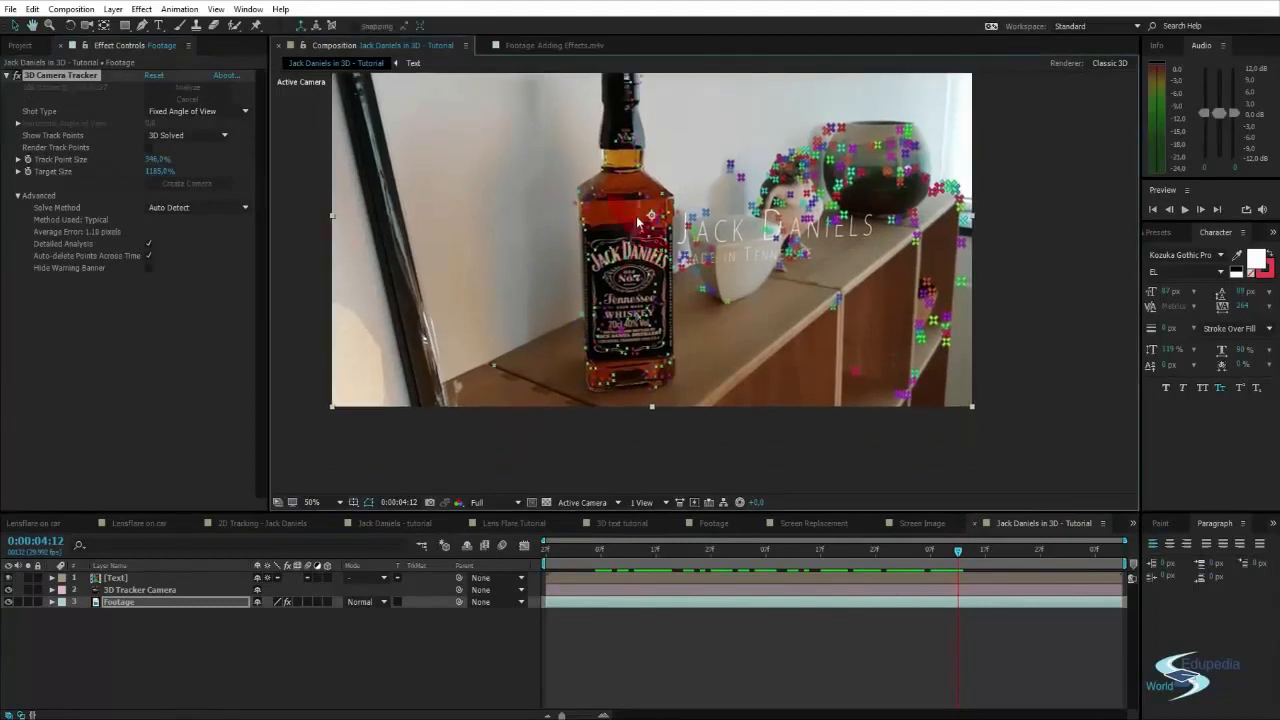
pyautogui.rightClick(634, 296)
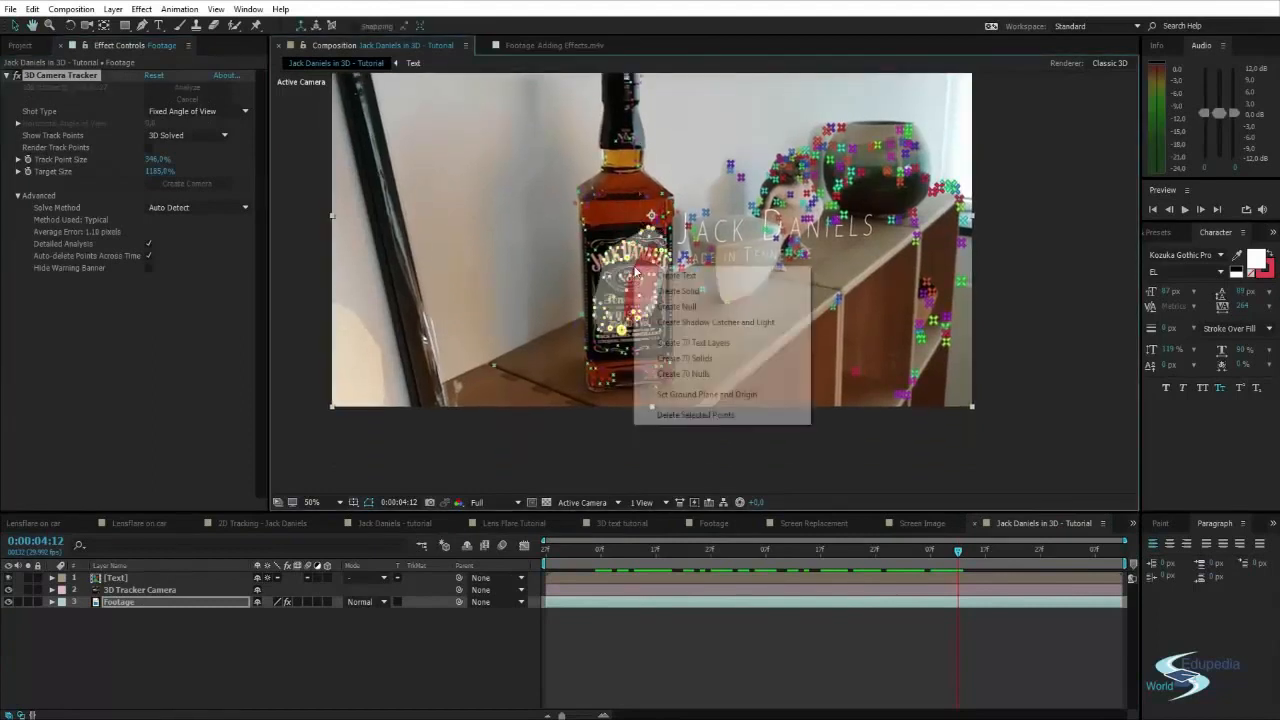
pyautogui.click(690, 292)
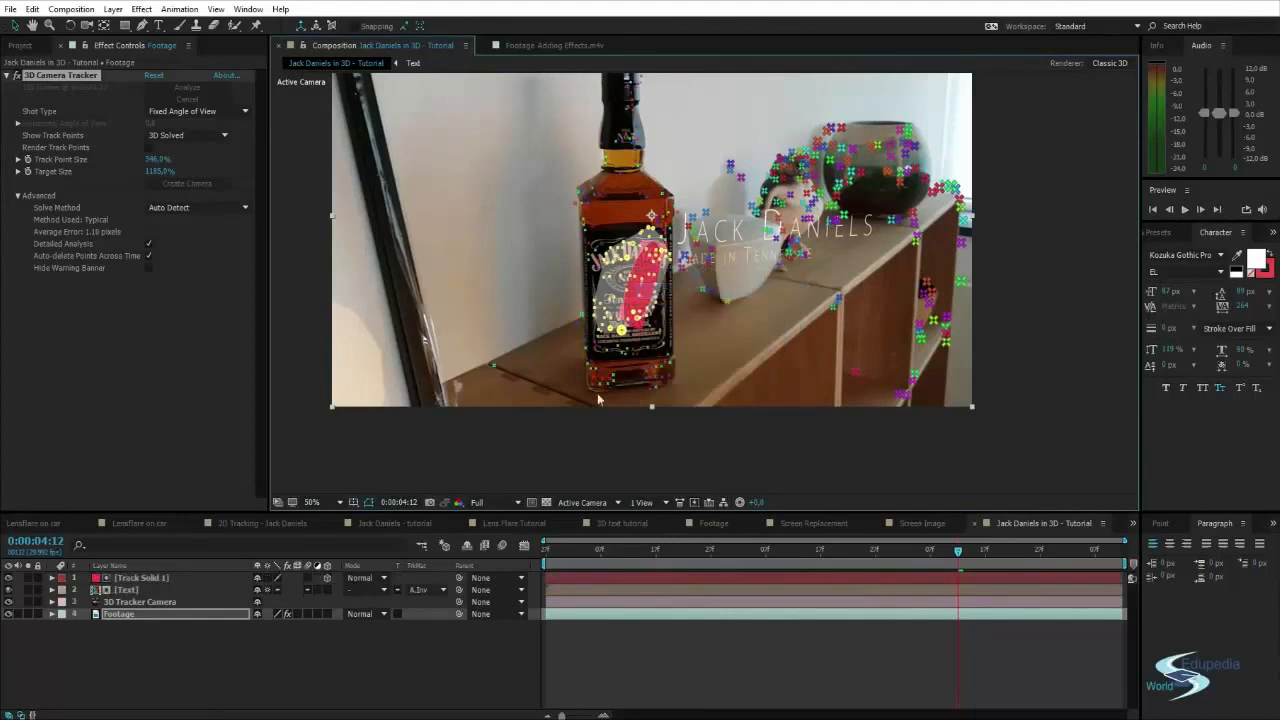
# - Rotate the track solid upright to face the camera and lower its opacity so the bottle shows through
pyautogui.click(136, 579)
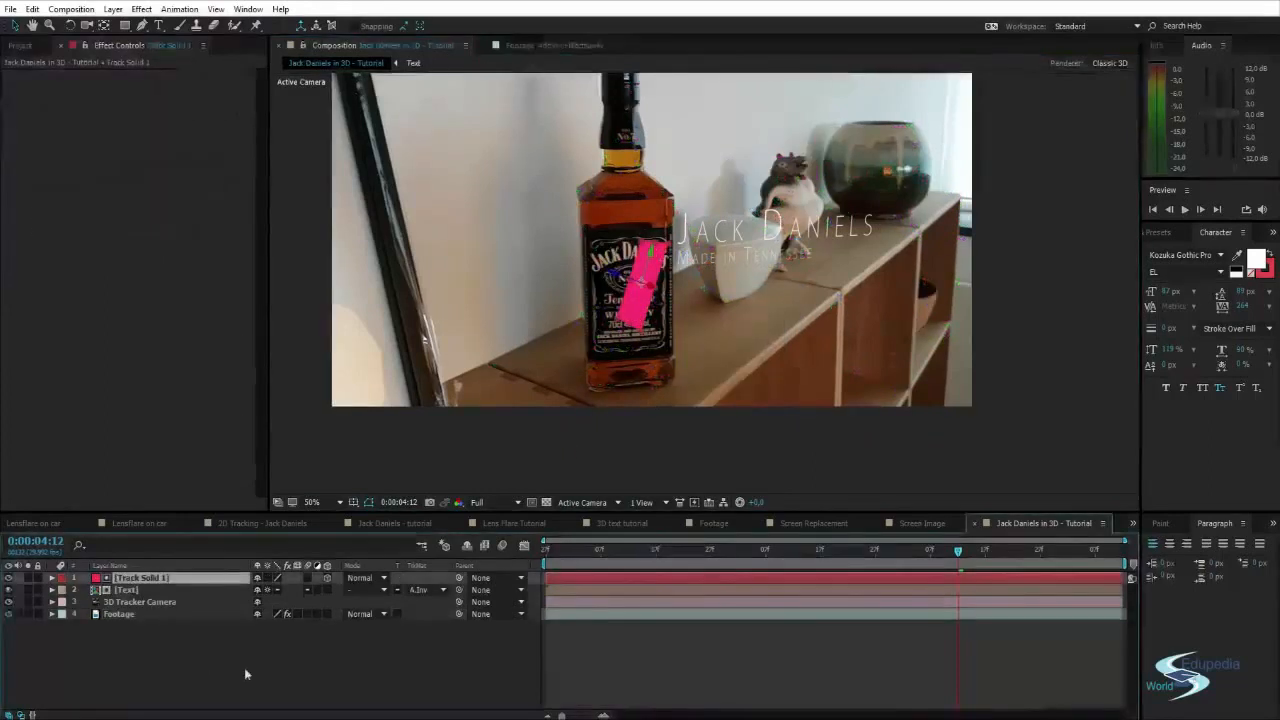
pyautogui.press('w')
pyautogui.moveTo(652, 259); pyautogui.dragTo(673, 260)
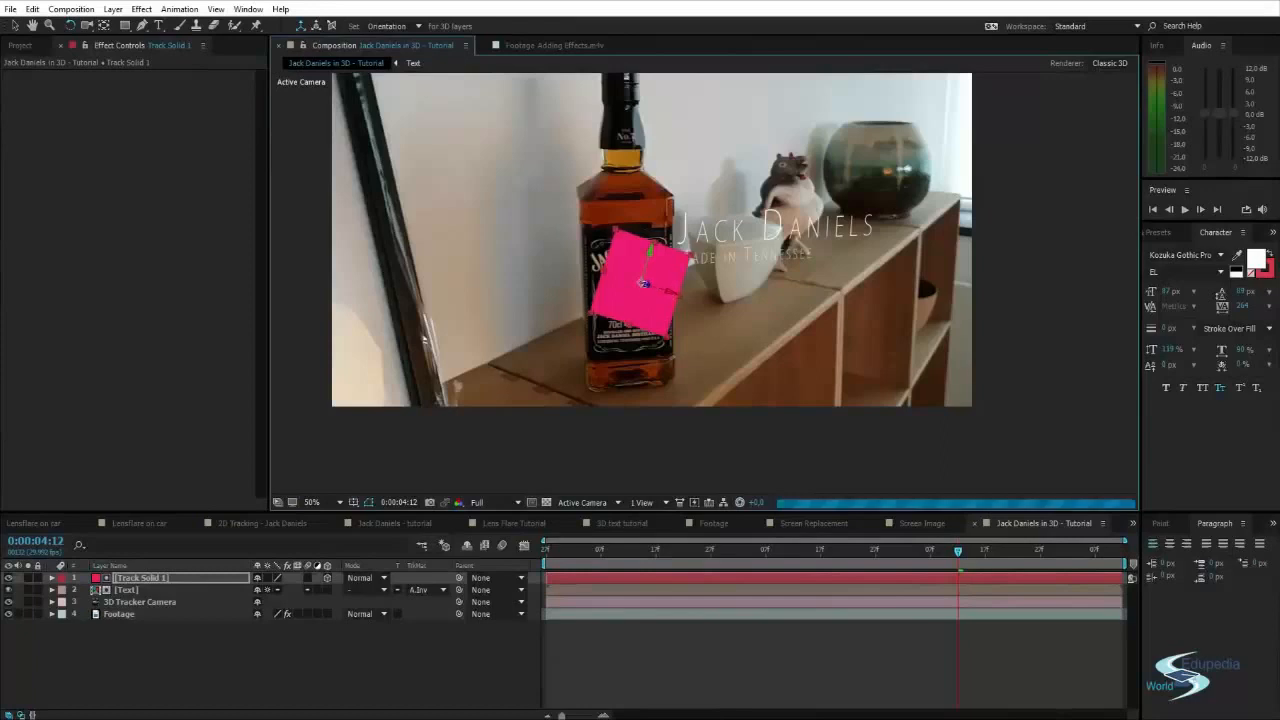
pyautogui.moveTo(648, 285); pyautogui.dragTo(640, 287)
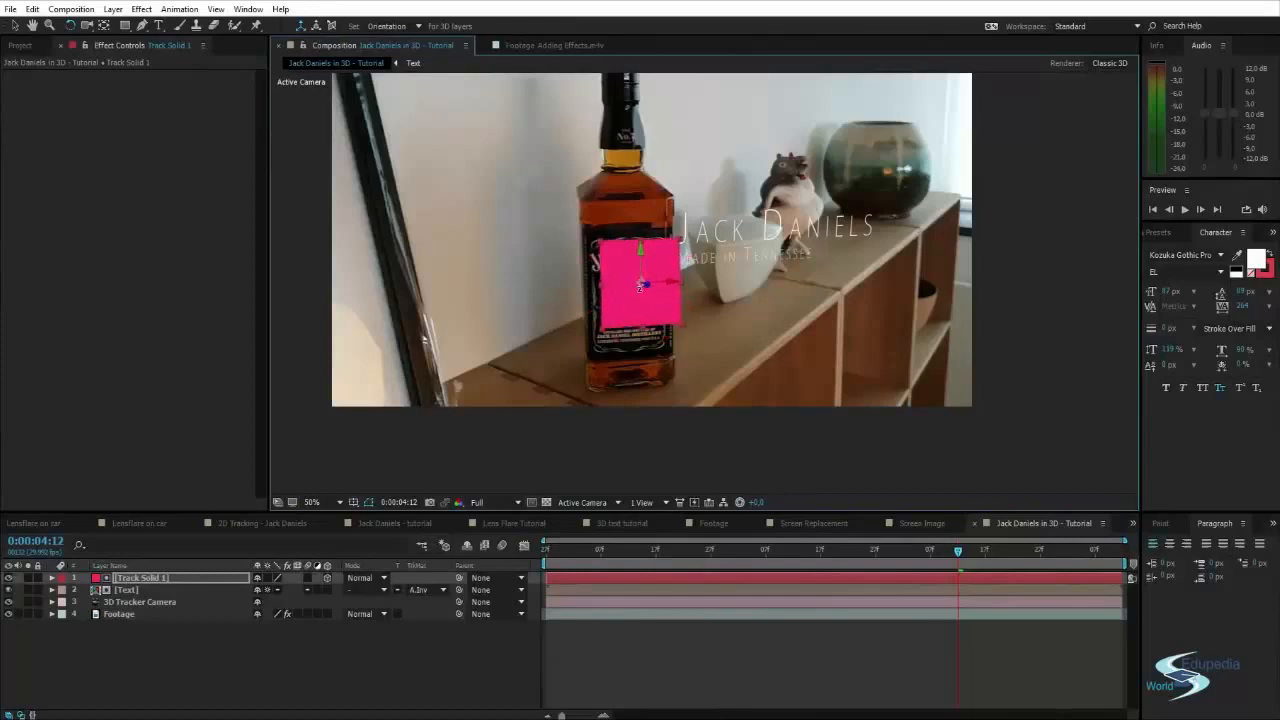
pyautogui.press('t')
pyautogui.moveTo(262, 590); pyautogui.dragTo(245, 592)
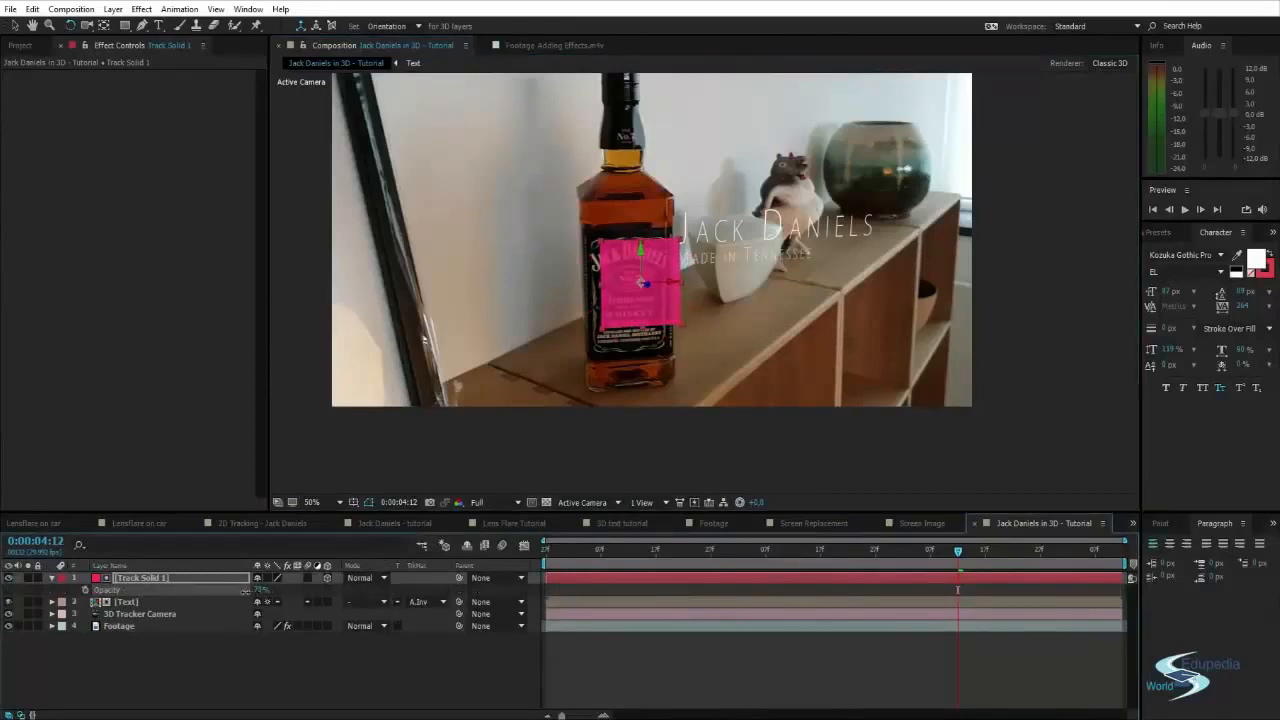
# - Move the track solid left and up so that it overlaps the bottle's left edge and the upper part of its label
pyautogui.scroll(2, 650, 300)
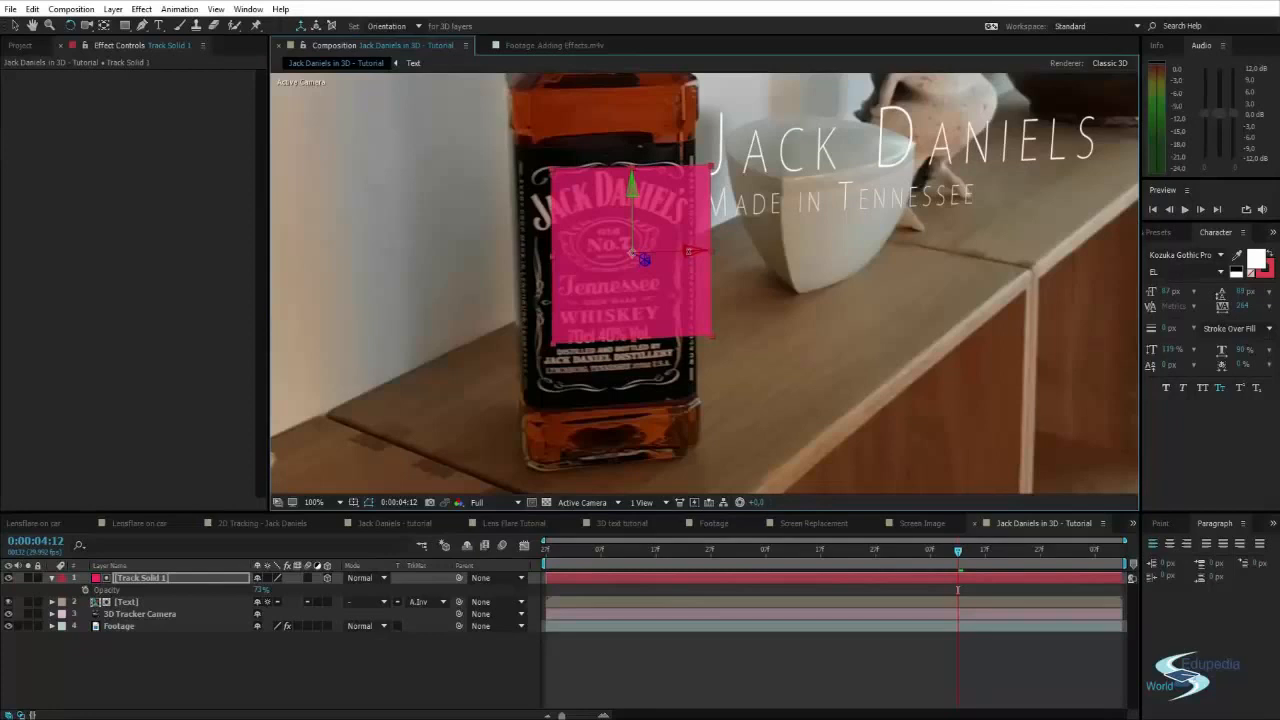
pyautogui.press('v')
pyautogui.moveTo(692, 252); pyautogui.dragTo(345, 255)
pyautogui.scroll(-1, 470, 219)
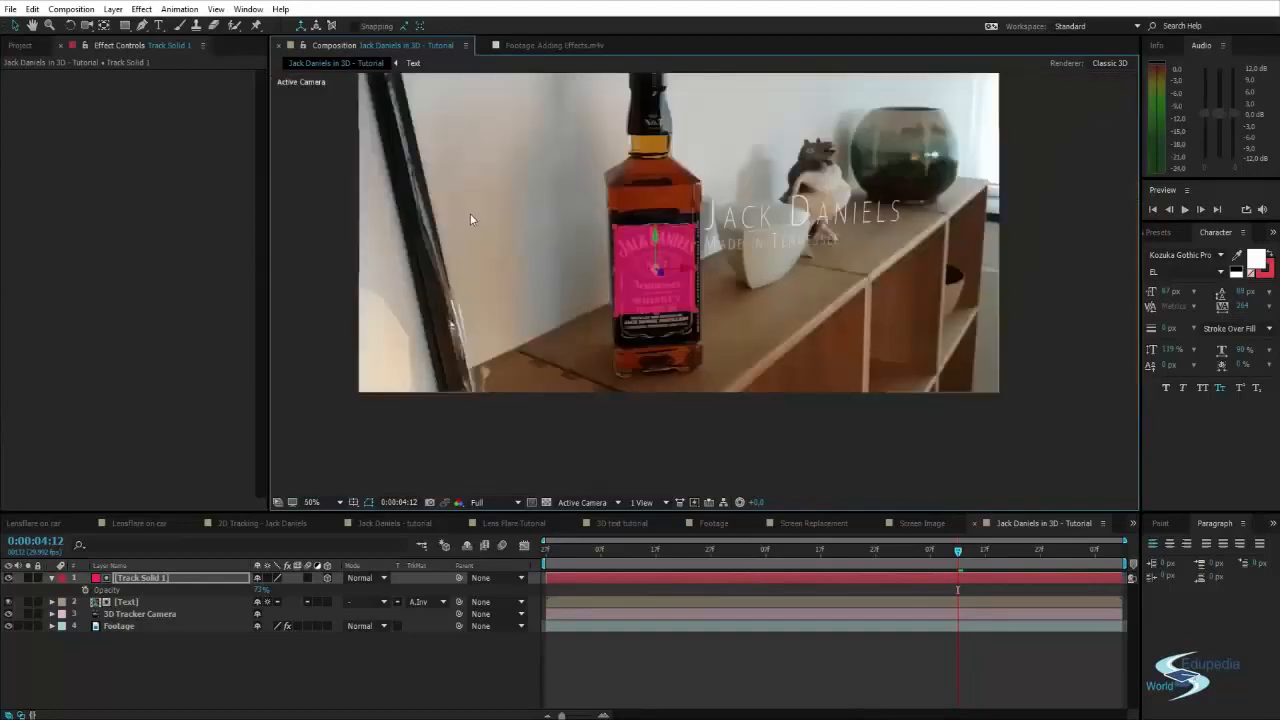
pyautogui.scroll(-2, 474, 219)
pyautogui.scroll(2, 609, 303)
pyautogui.moveTo(677, 319); pyautogui.dragTo(538, 291)
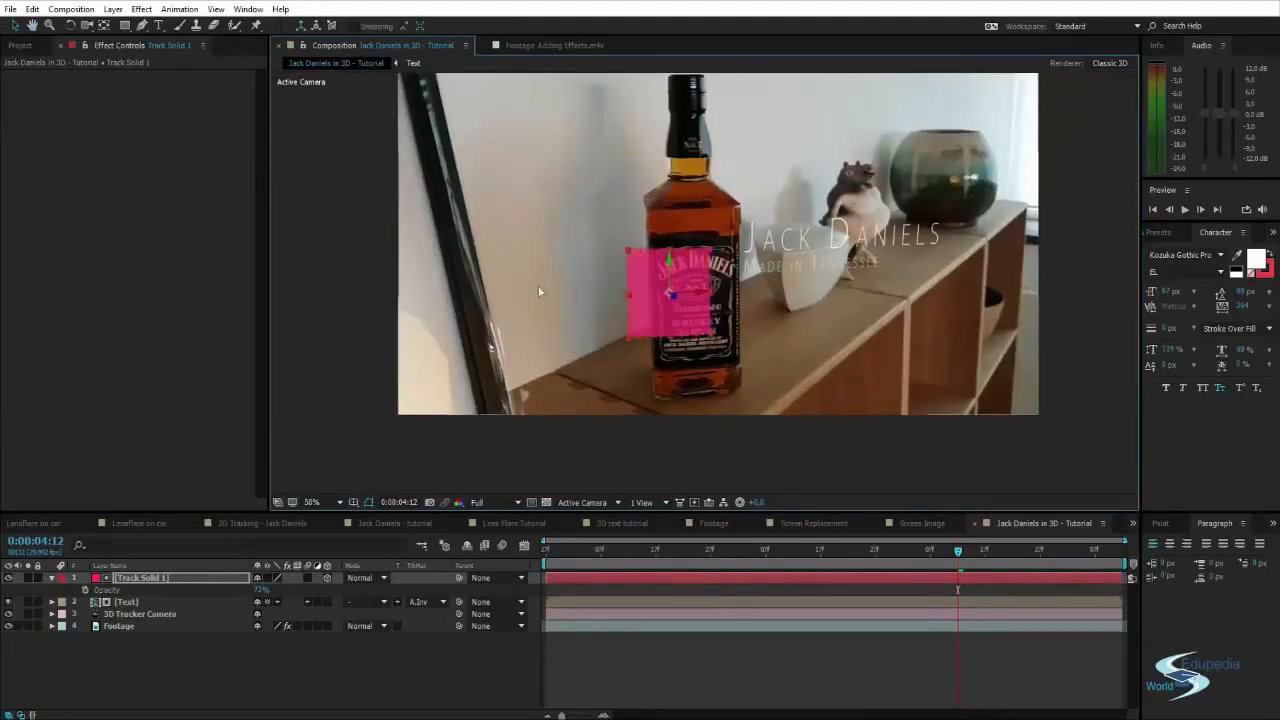
pyautogui.moveTo(669, 258); pyautogui.dragTo(667, 135)
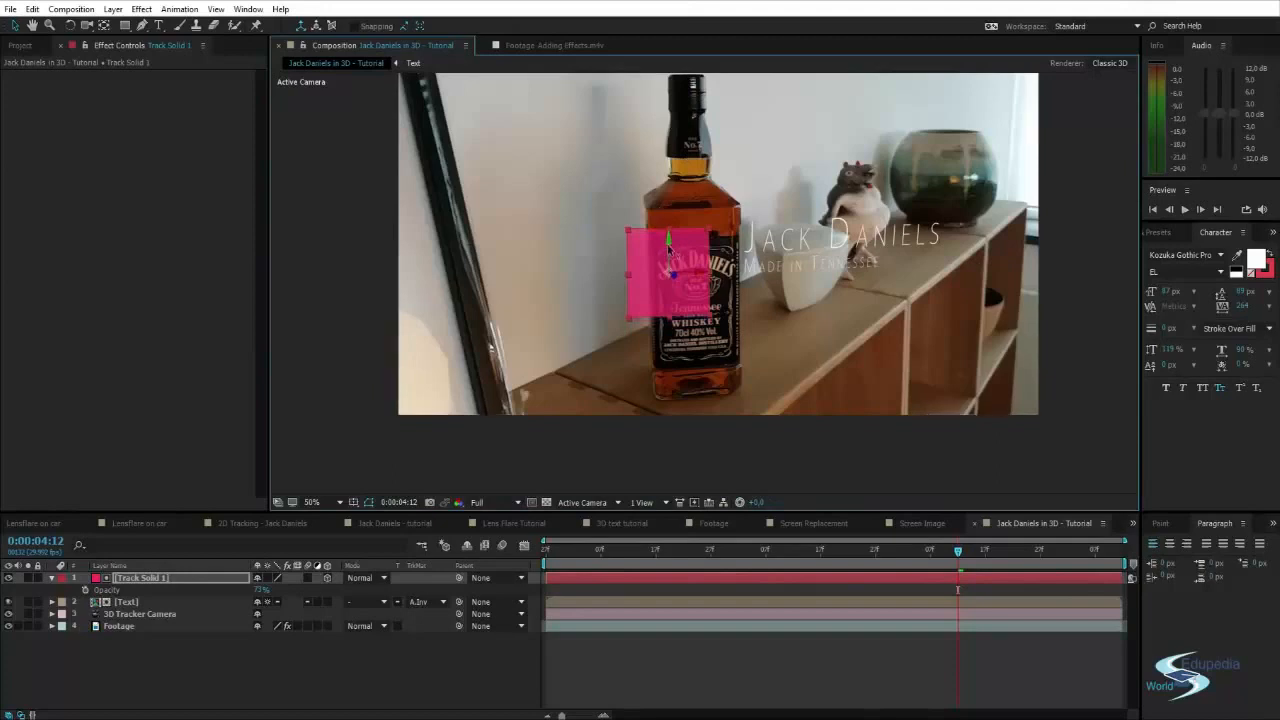
pyautogui.moveTo(669, 249); pyautogui.dragTo(672, 225)
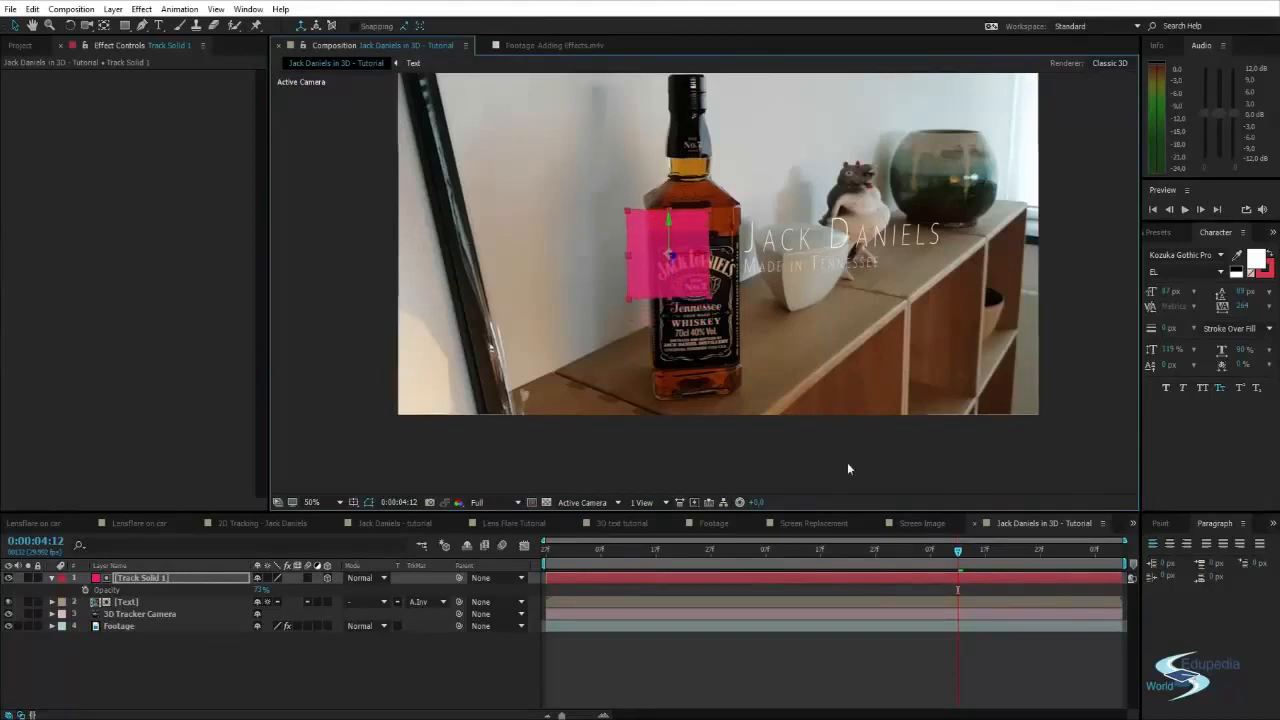
# - Preview the shot from 0:00:03:03, then enlarge the track solid until it covers most of the bottle and the areas on both sides
pyautogui.moveTo(956, 552); pyautogui.dragTo(743, 533)
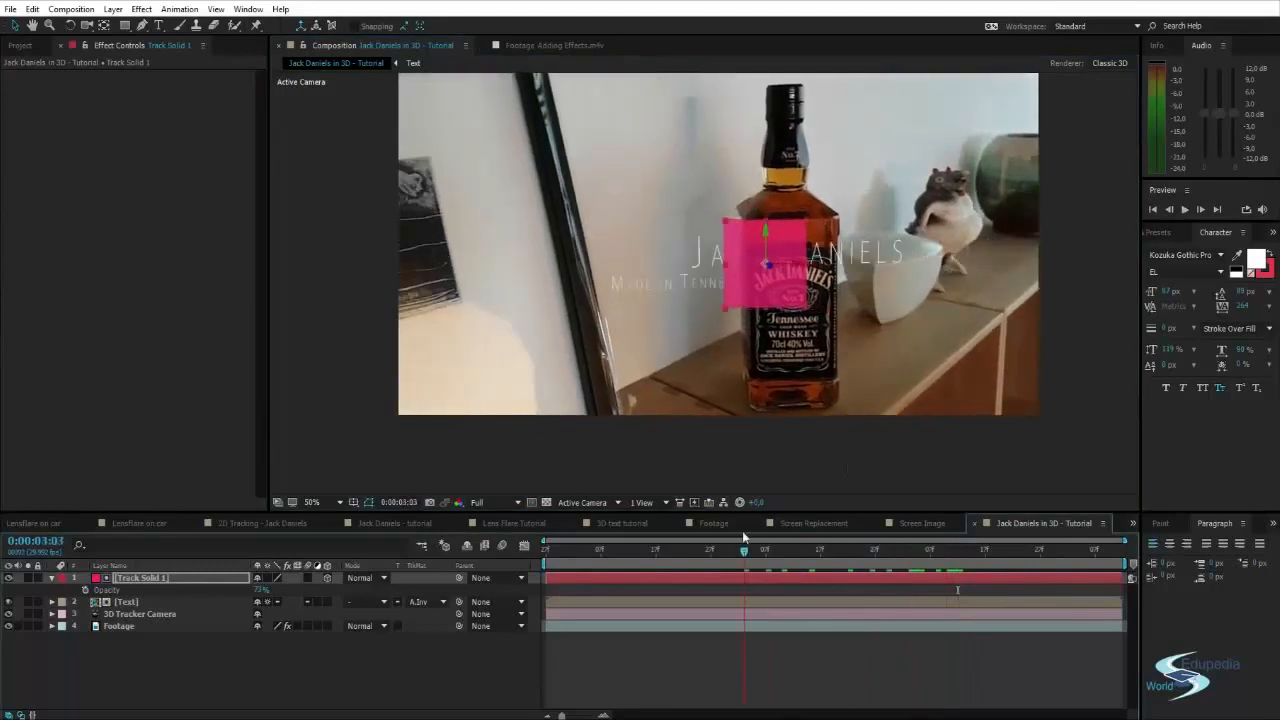
pyautogui.press('space')
pyautogui.press('space')
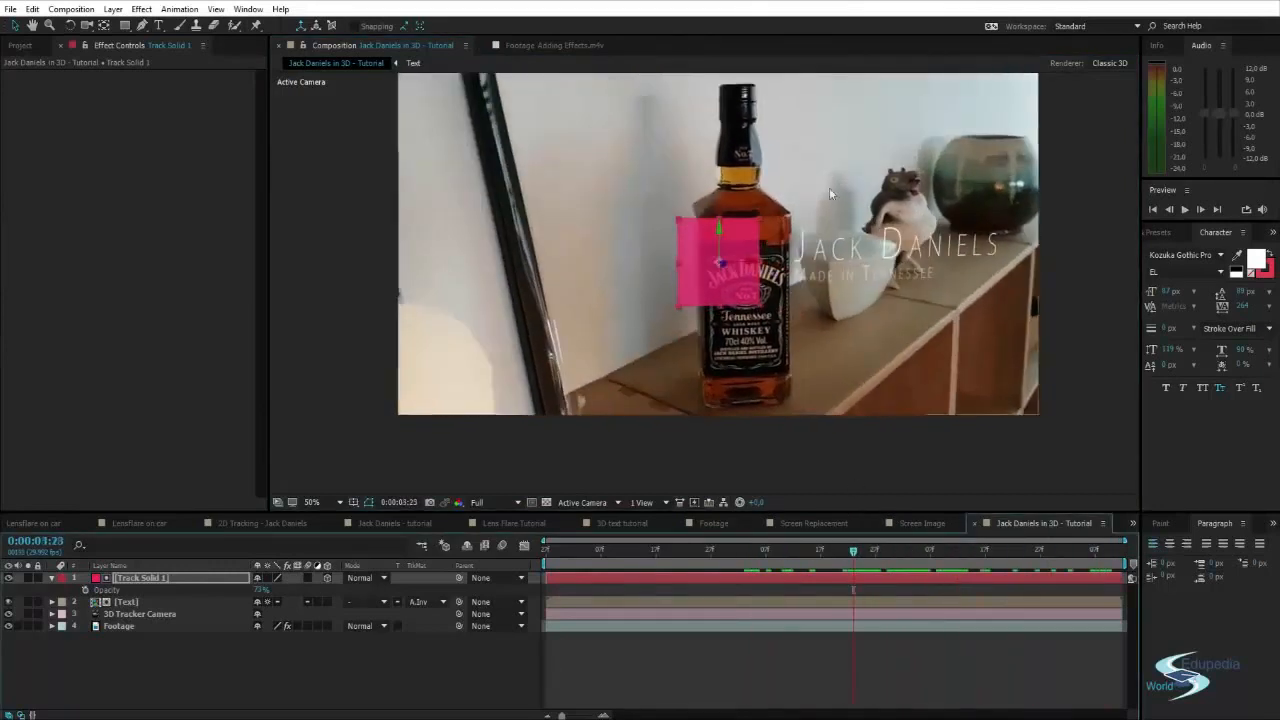
pyautogui.moveTo(765, 218); pyautogui.dragTo(960, 130)
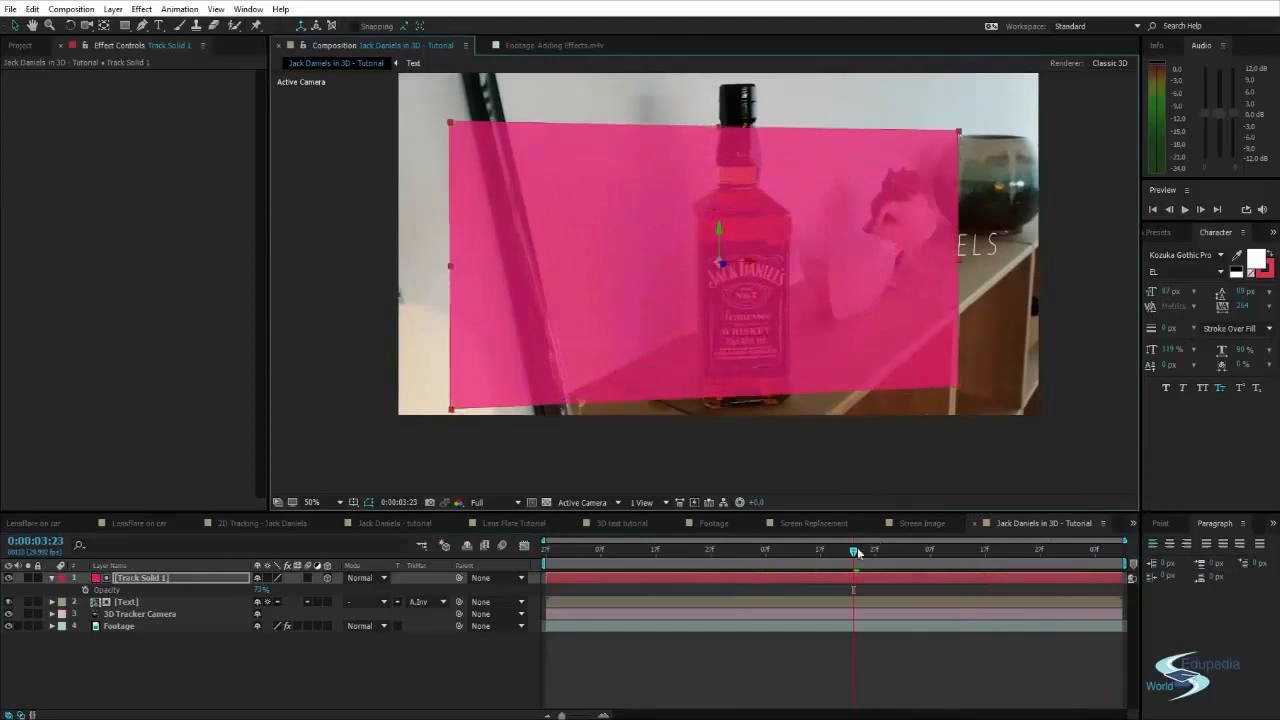
# - Go to 0:00:03:18 and rename the track solid layer as Track Matte
pyautogui.moveTo(858, 551); pyautogui.dragTo(826, 551)
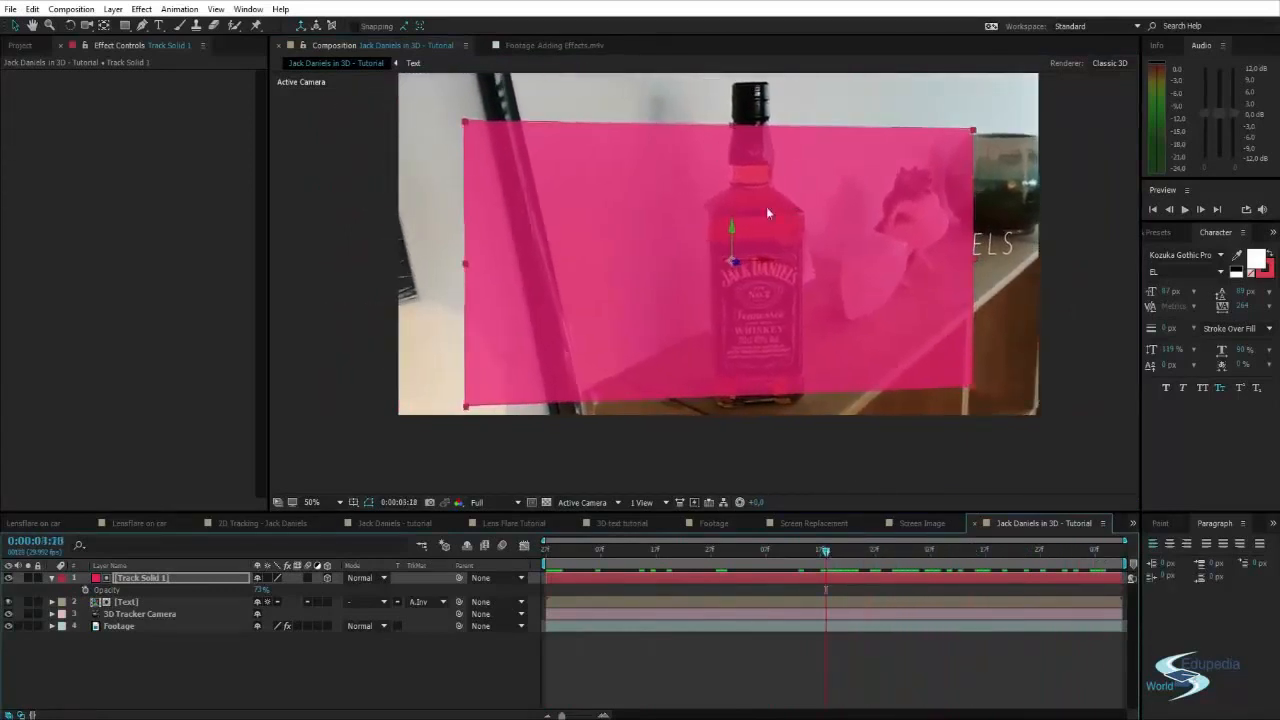
pyautogui.press('space')
pyautogui.moveTo(823, 297); pyautogui.dragTo(804, 305)
pyautogui.click(886, 453)
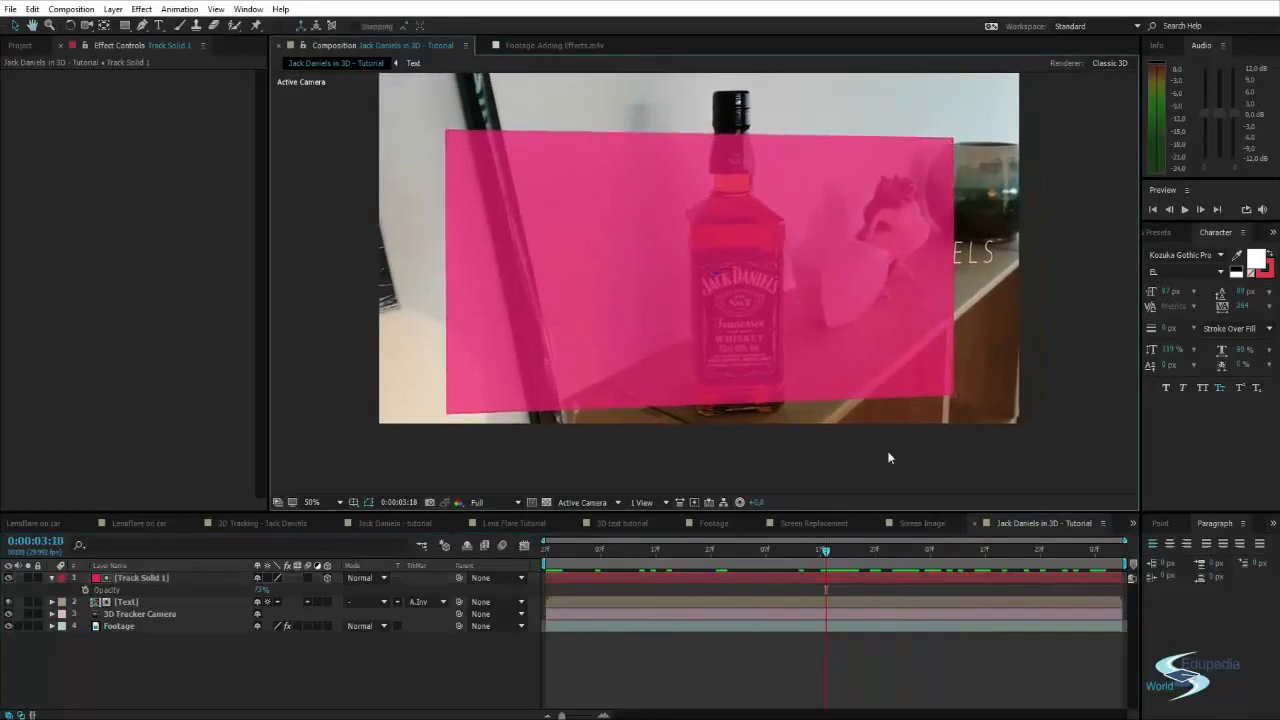
pyautogui.click(785, 303)
pyautogui.moveTo(669, 322); pyautogui.dragTo(650, 315)
pyautogui.scroll(1, 768, 336)
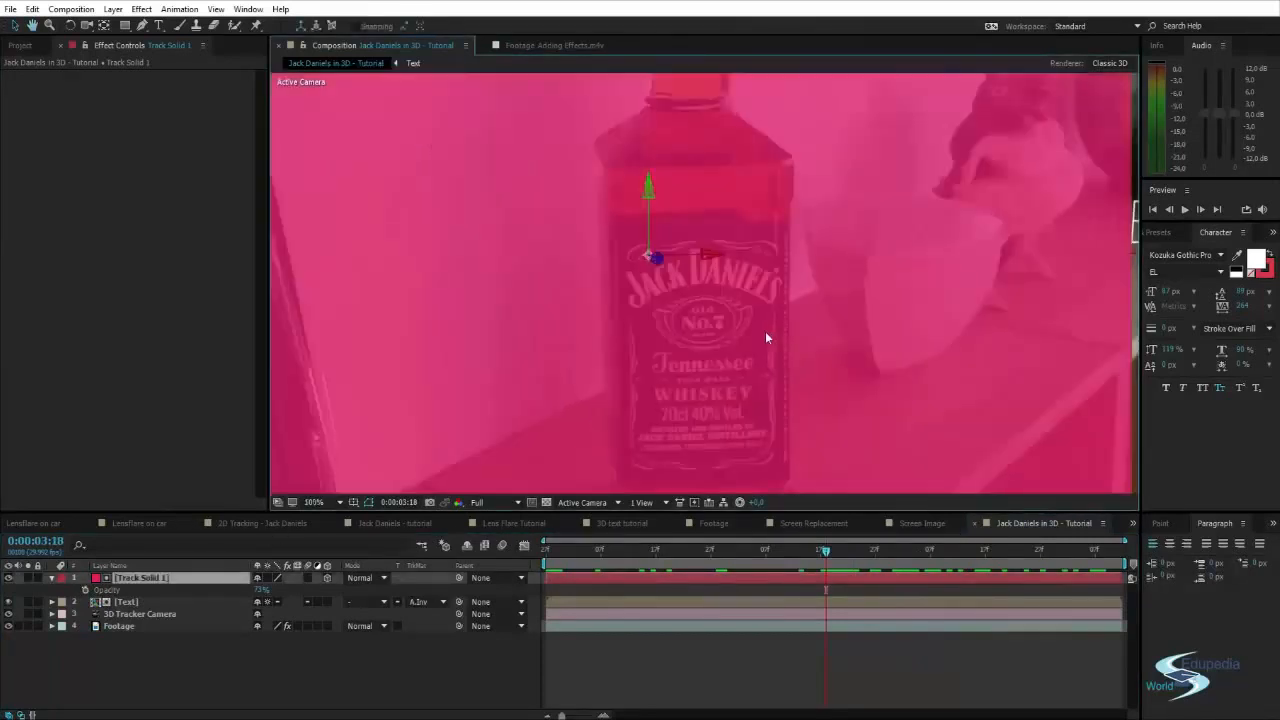
pyautogui.moveTo(759, 360); pyautogui.dragTo(726, 366)
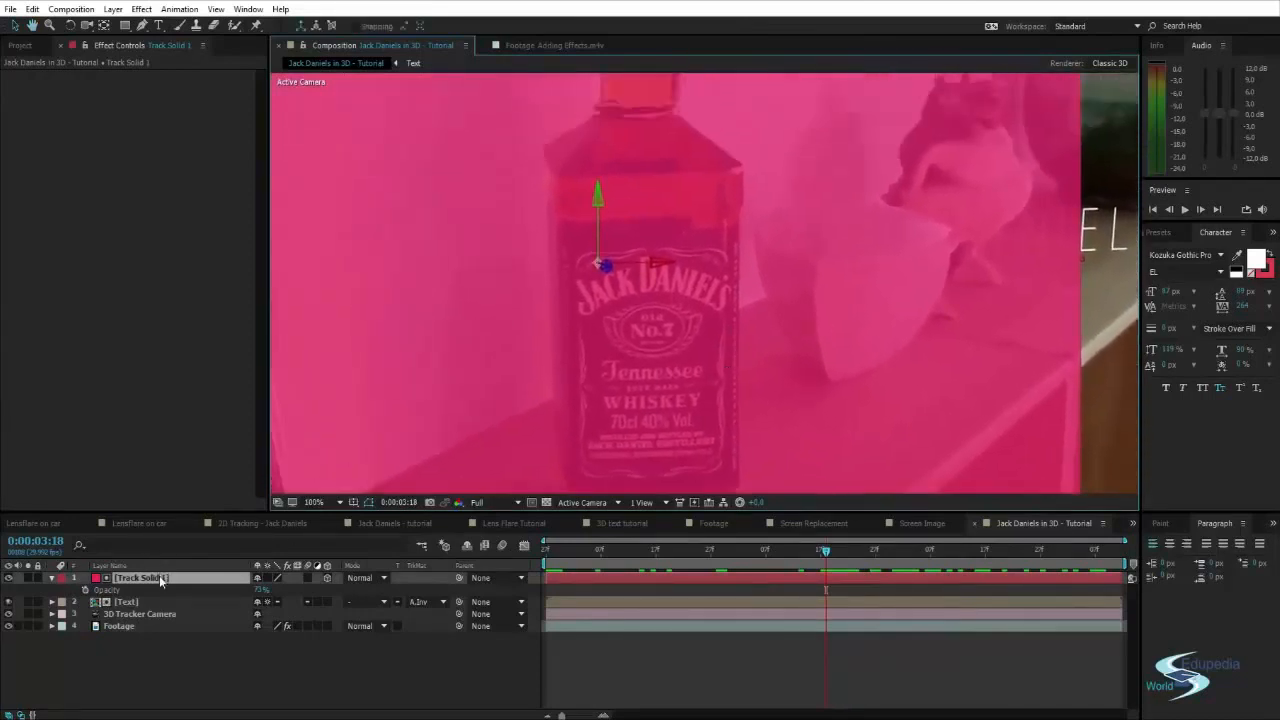
pyautogui.press('Return')
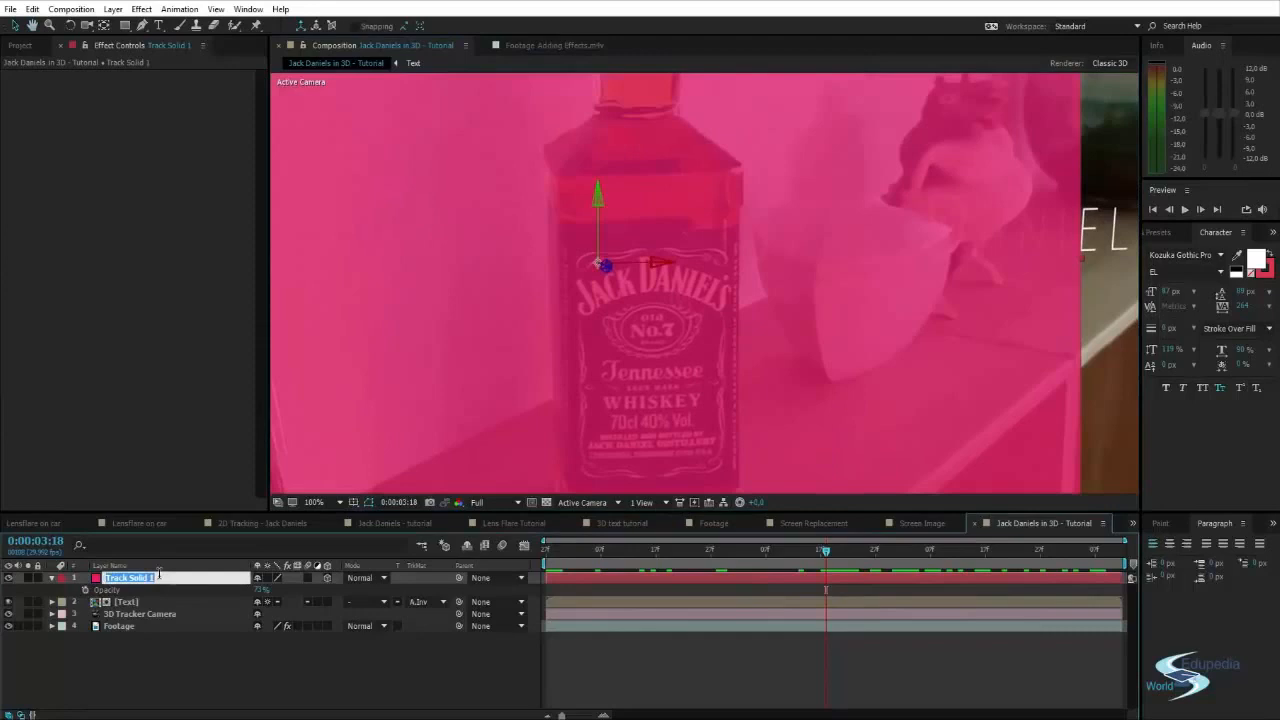
pyautogui.write('Track Matte')
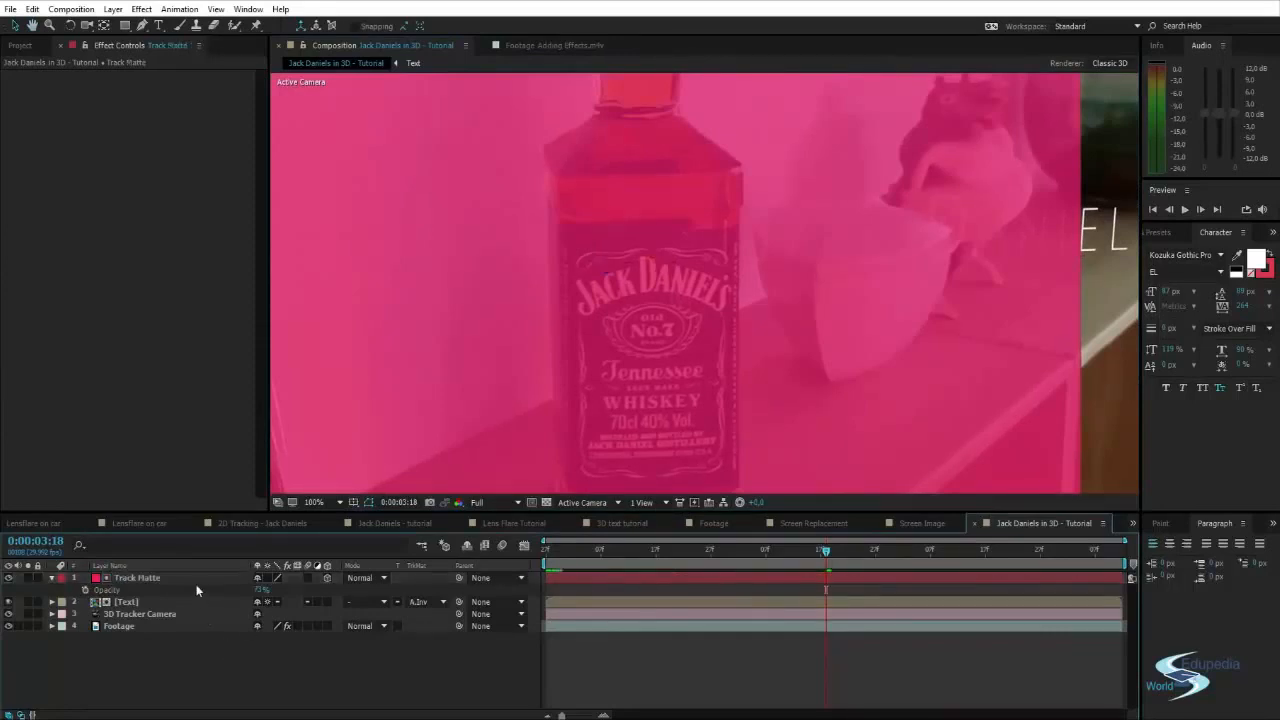
pyautogui.press('Return')
# - Start a Pen tool mask on Track Matte, tracing the bottle's right edge from the base up to the shoulder corner
pyautogui.moveTo(596, 390); pyautogui.dragTo(589, 237)
pyautogui.scroll(1, 740, 355)
pyautogui.press('g')
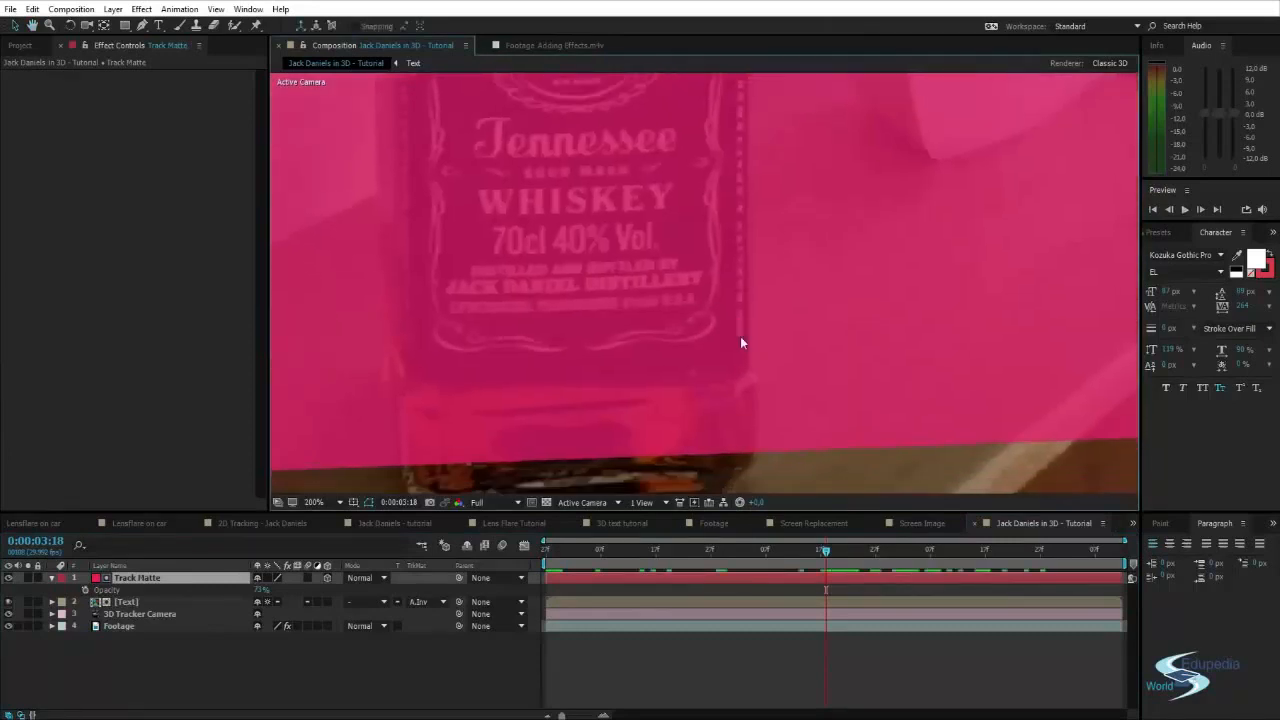
pyautogui.scroll(3, 760, 422)
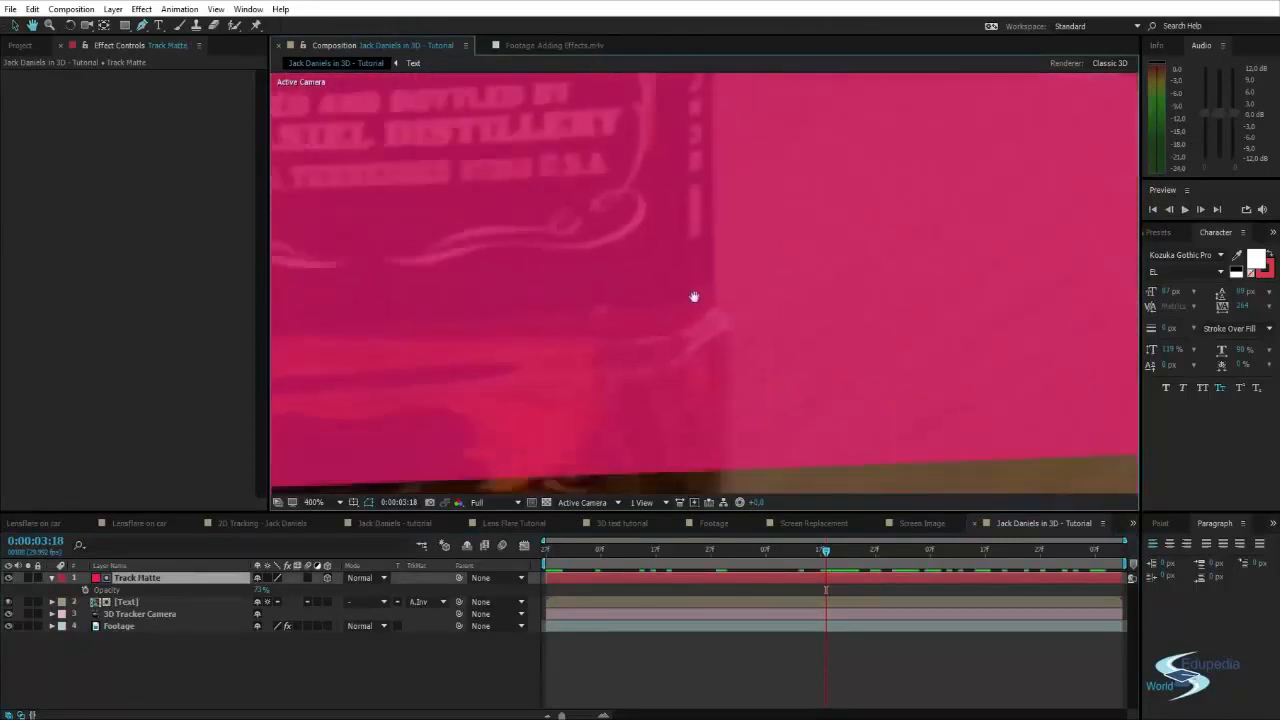
pyautogui.click(659, 366)
pyautogui.scroll(2, 673, 315)
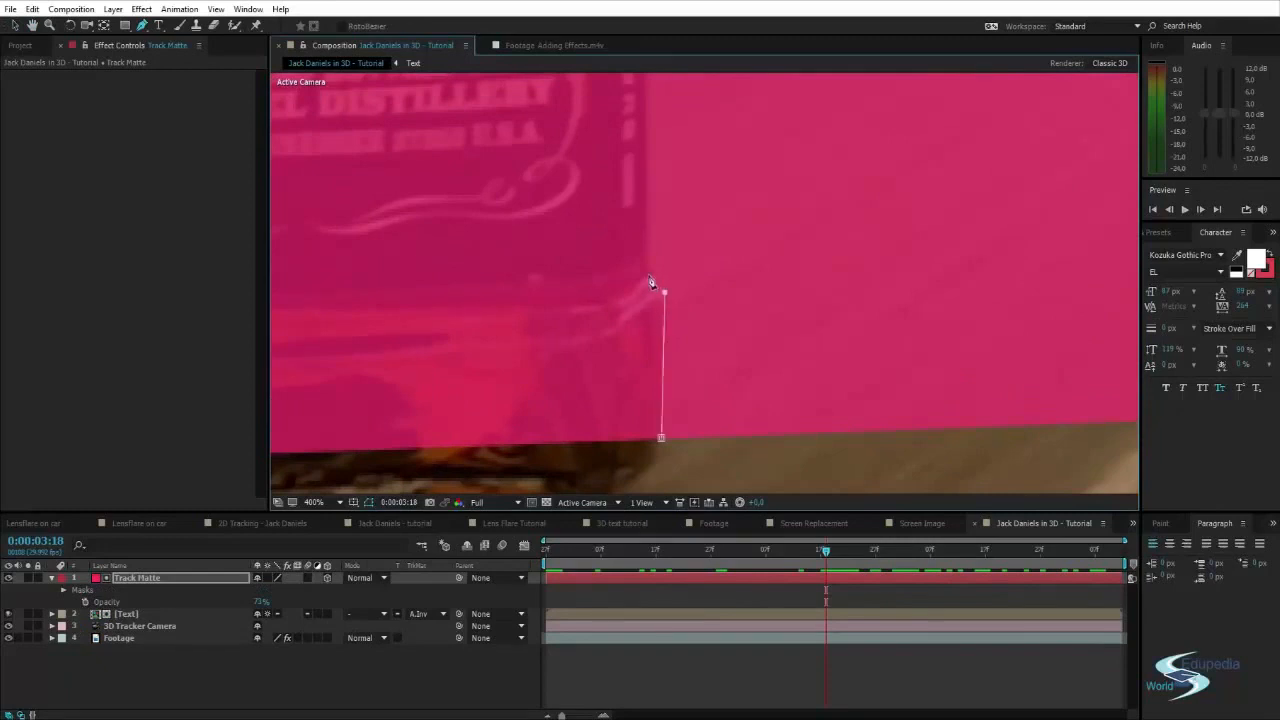
pyautogui.scroll(15, 650, 163)
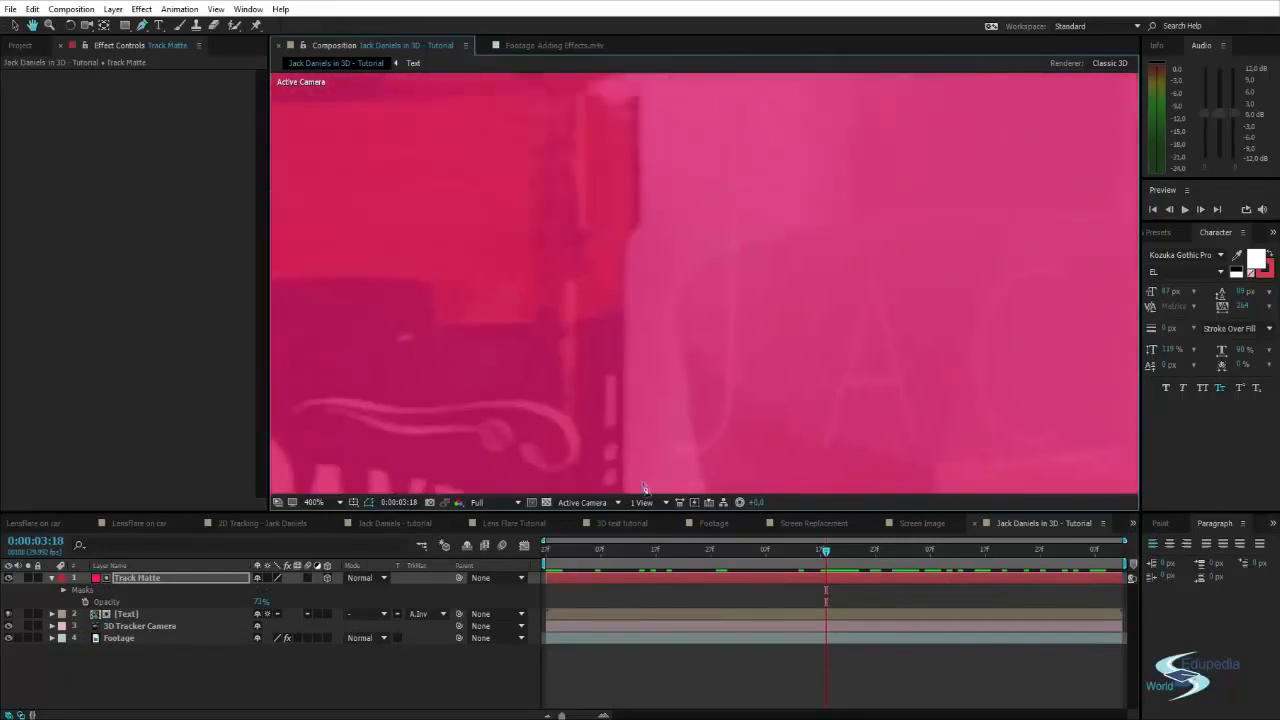
pyautogui.click(624, 334)
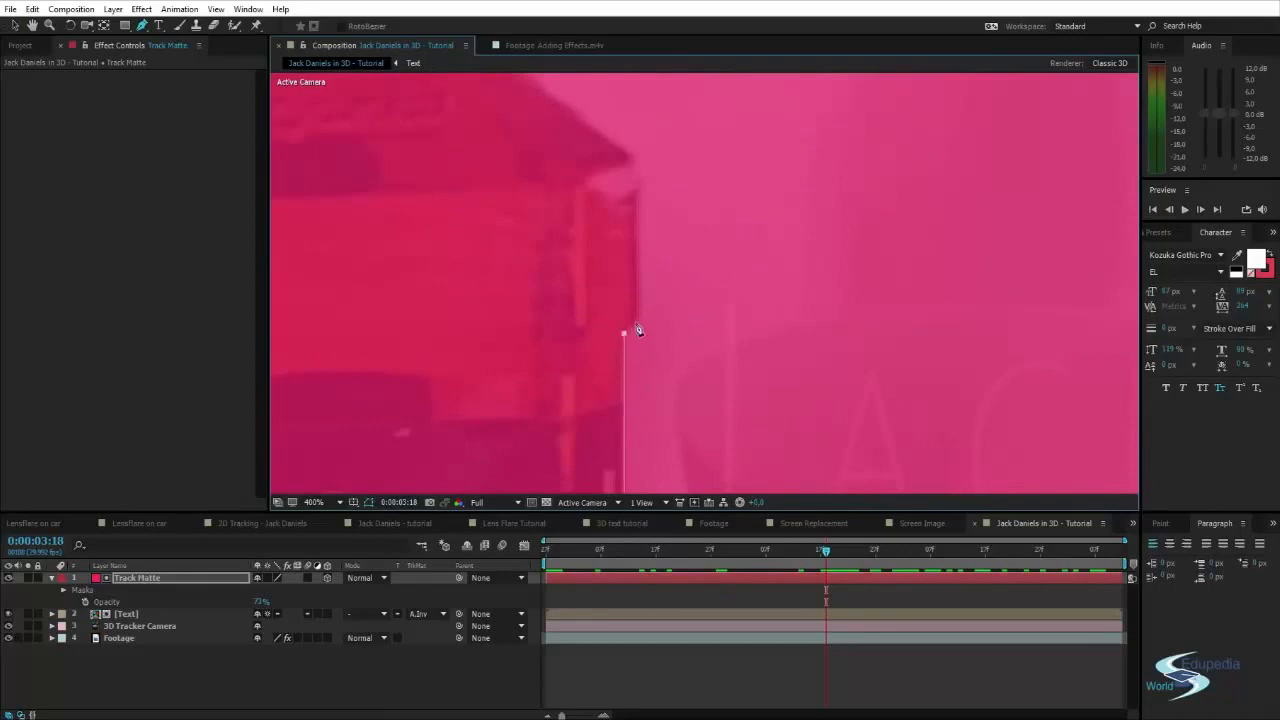
pyautogui.scroll(3, 640, 320)
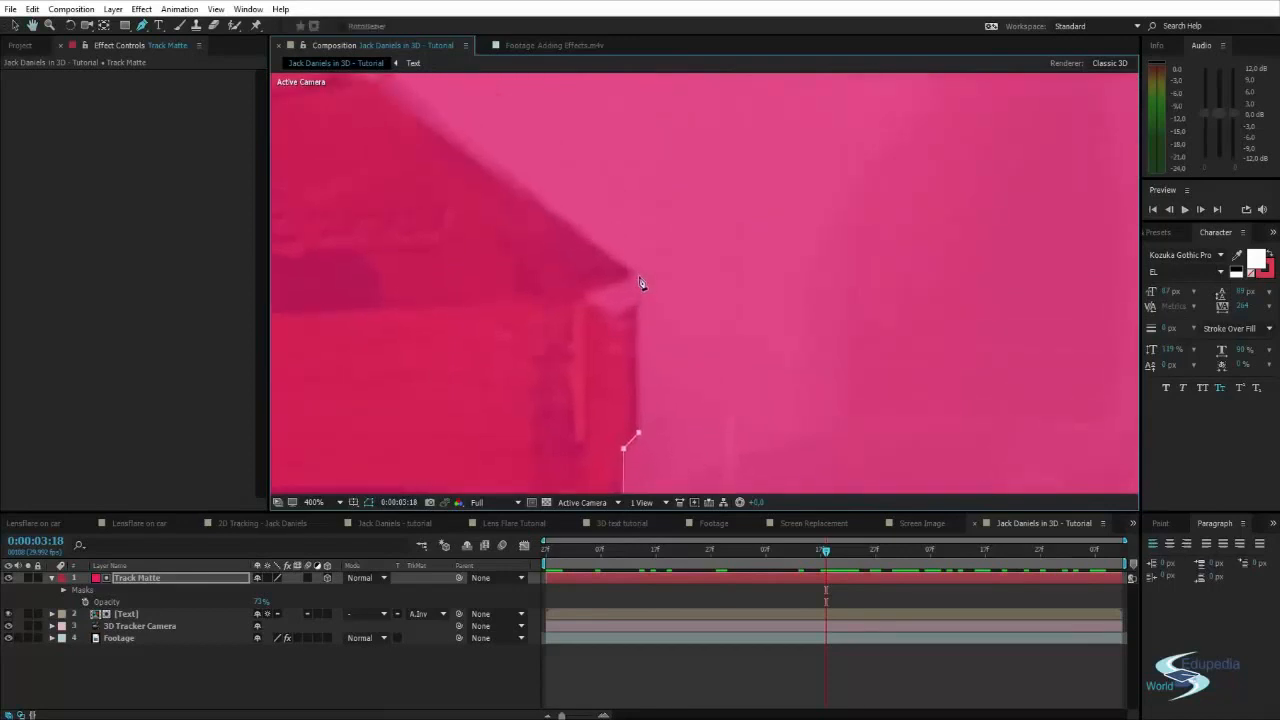
pyautogui.click(641, 283)
# - Continue the mask along the shoulder and neck, then loop it widely around the solid's left side and close it below the base
pyautogui.press(',')
pyautogui.scroll(1, 597, 277)
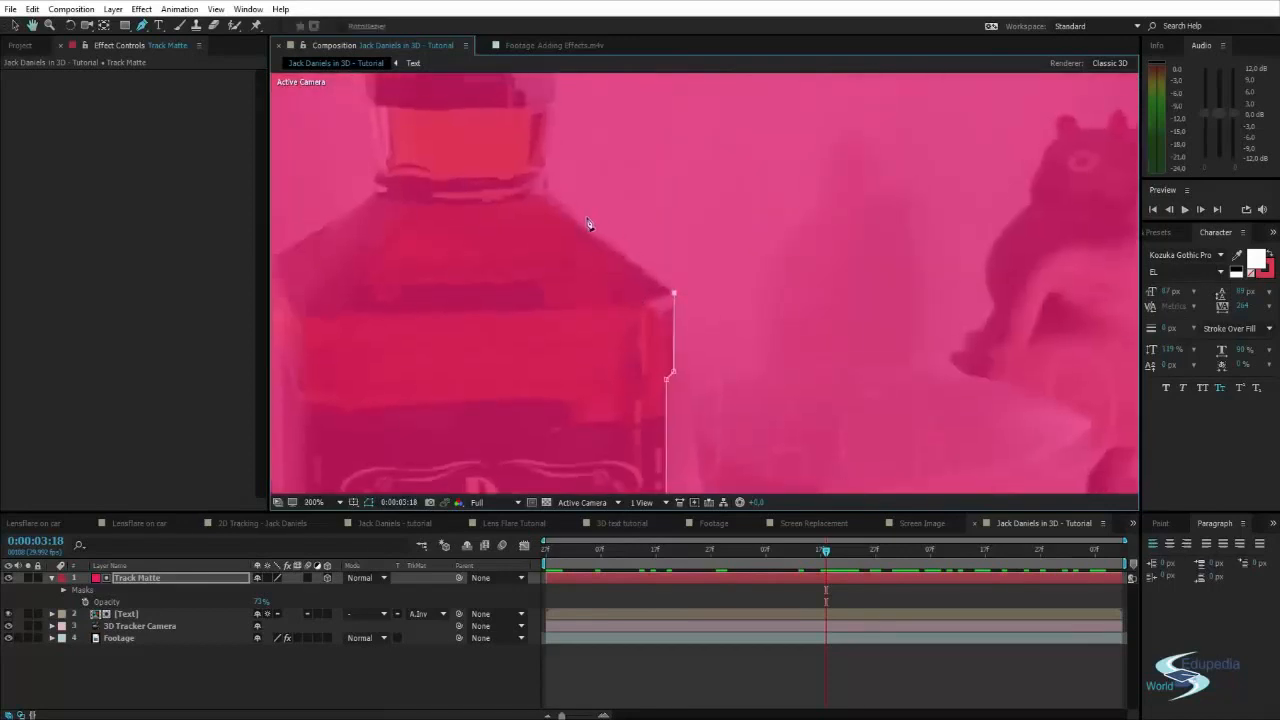
pyautogui.click(582, 222)
pyautogui.scroll(-2, 534, 271)
pyautogui.moveTo(464, 213); pyautogui.dragTo(490, 179)
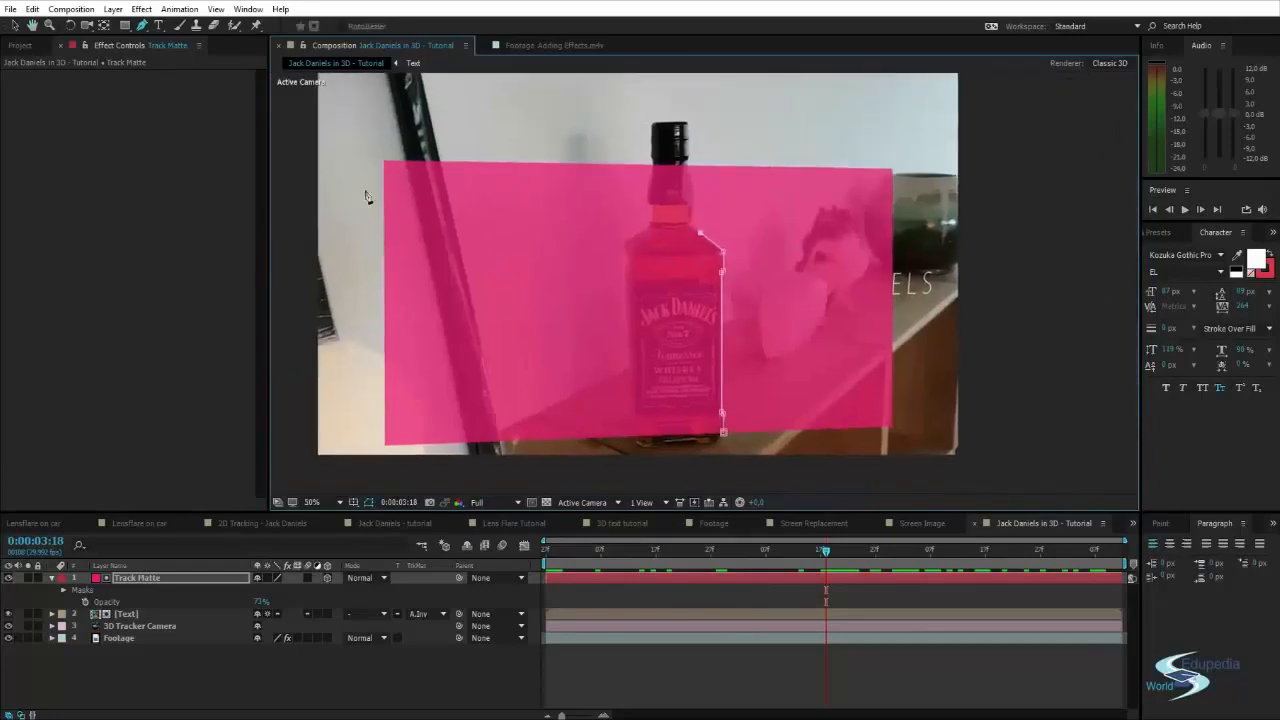
pyautogui.click(675, 125)
pyautogui.moveTo(333, 228); pyautogui.dragTo(352, 100)
pyautogui.click(778, 345)
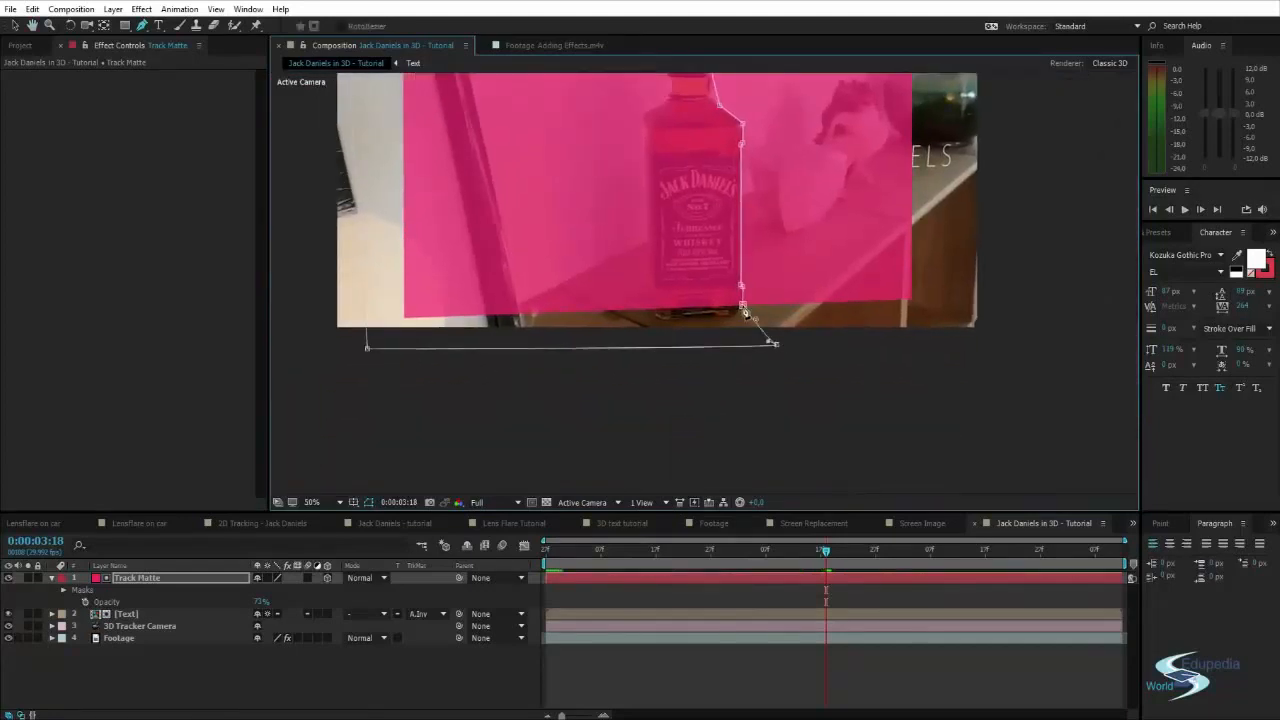
# - Refine the mask points at the small notch below the bottle's right shoulder so they follow the glass edge
pyautogui.scroll(8, 744, 313)
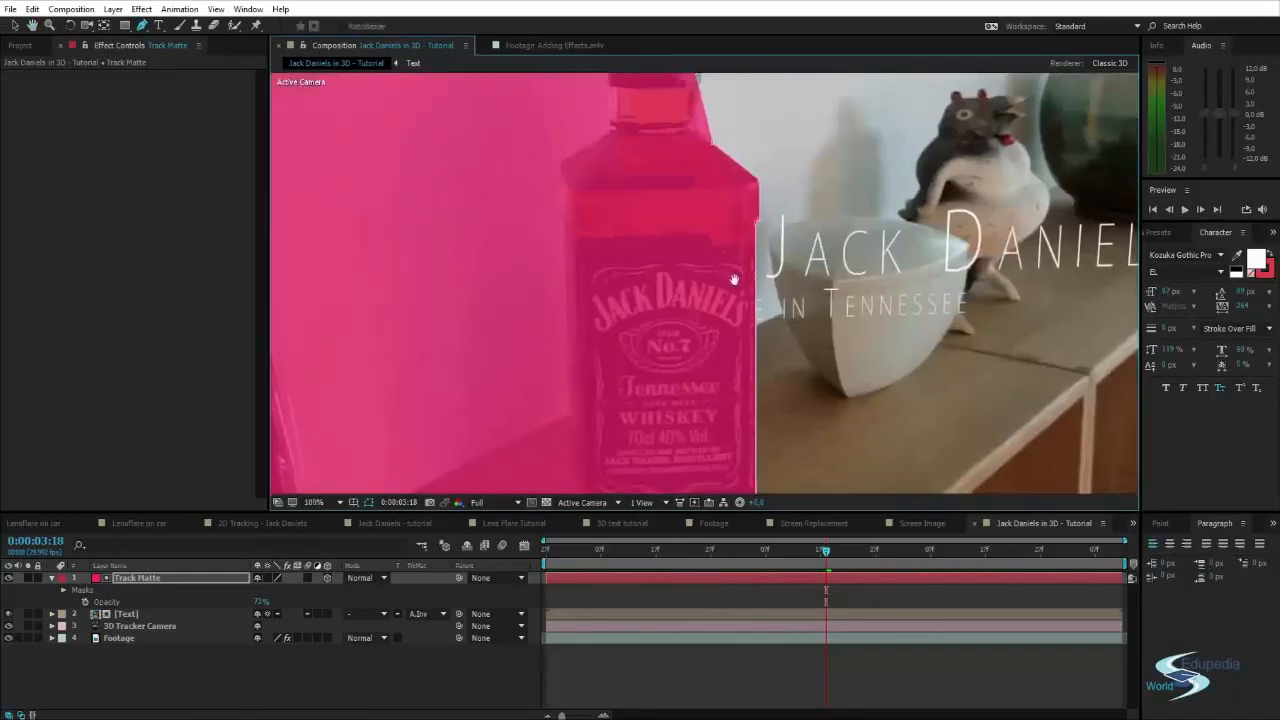
pyautogui.scroll(5, 734, 280)
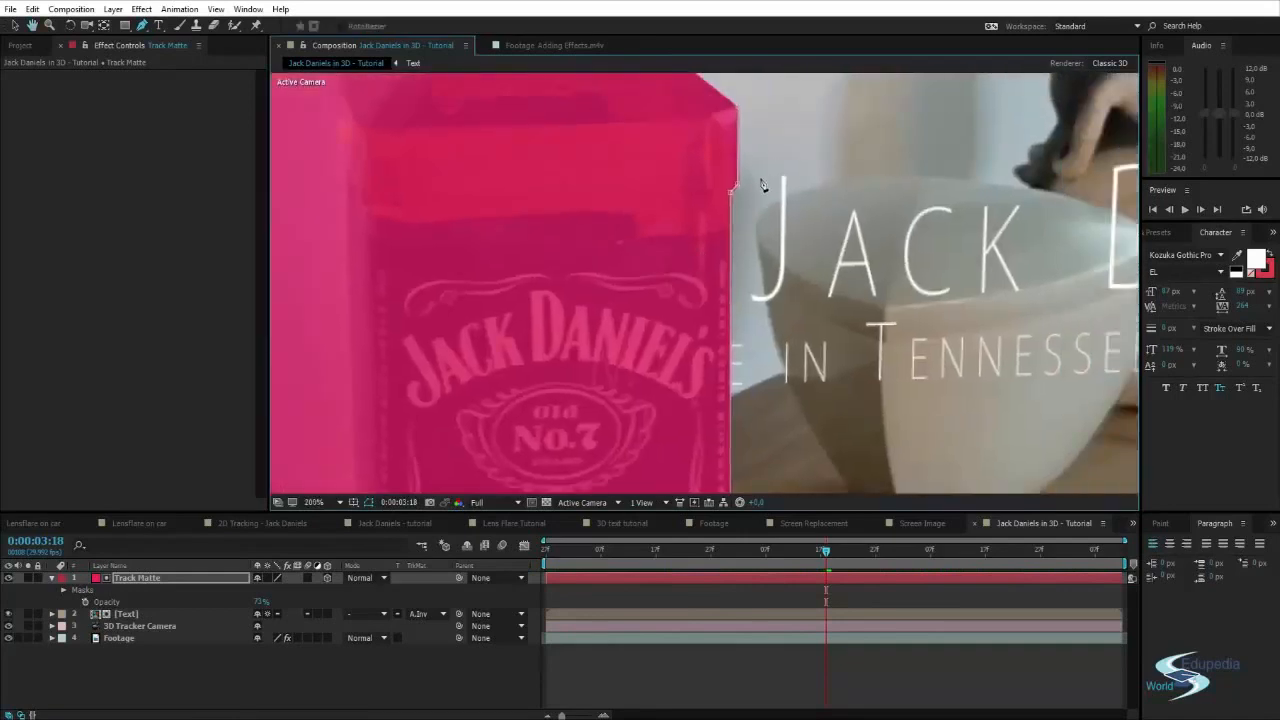
pyautogui.scroll(4, 761, 185)
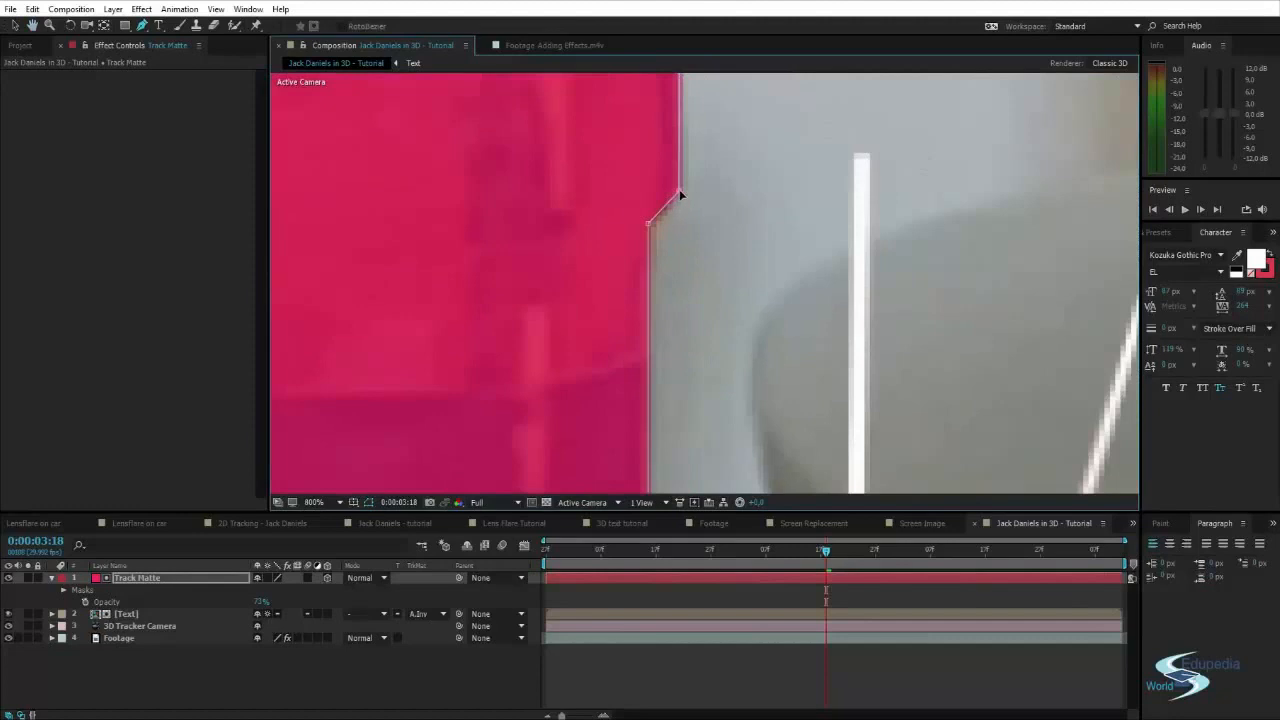
pyautogui.moveTo(648, 225); pyautogui.dragTo(653, 226)
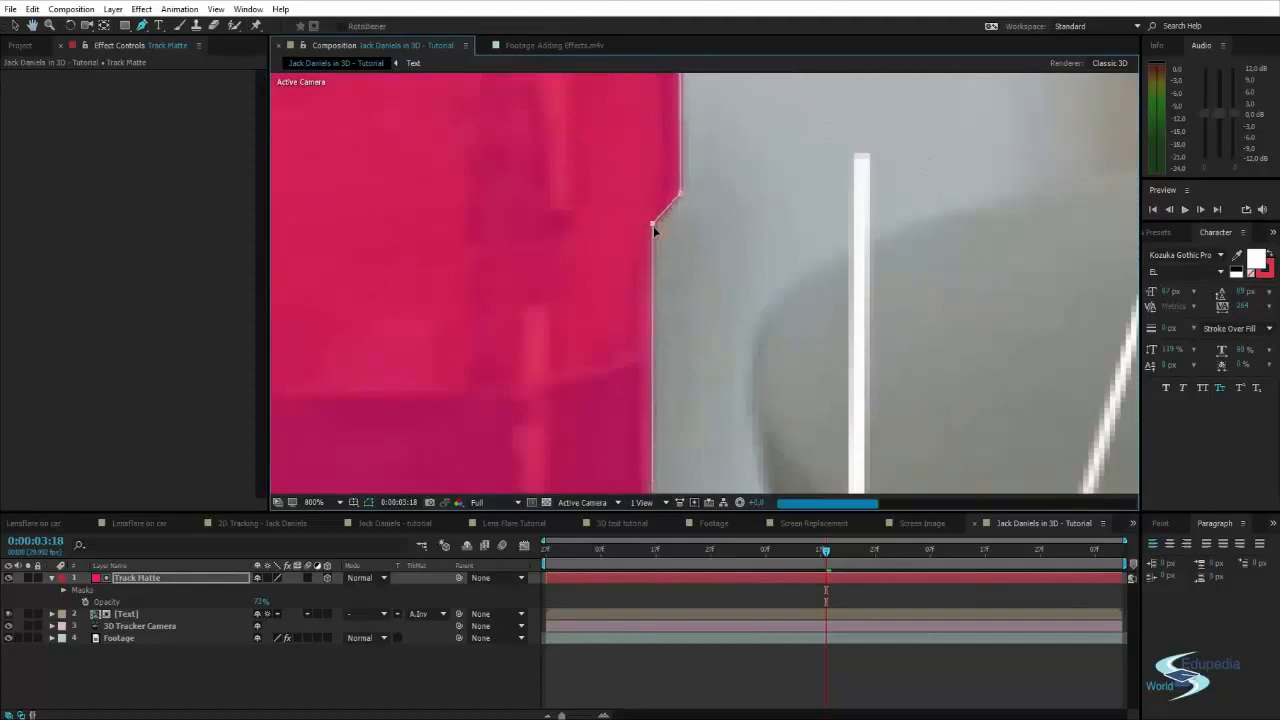
# - Set the Track Matte mask's feather to 2 pixels
pyautogui.scroll(-6, 653, 226)
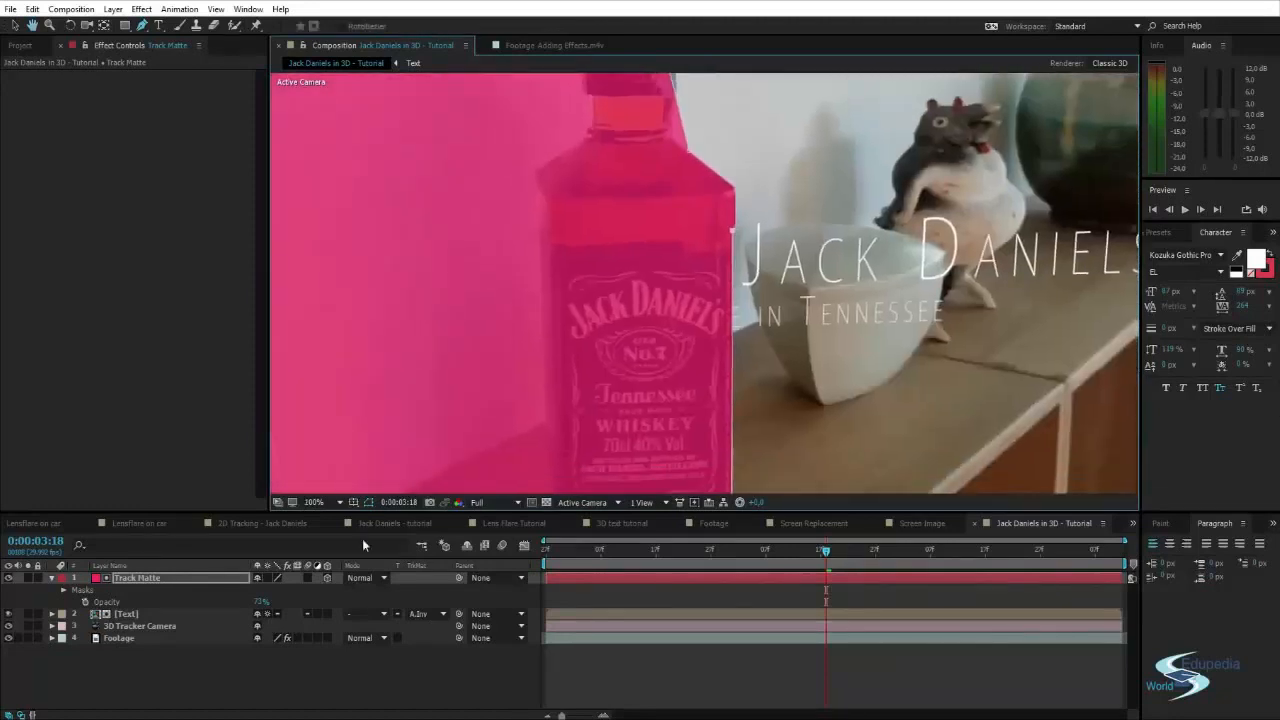
pyautogui.press('f')
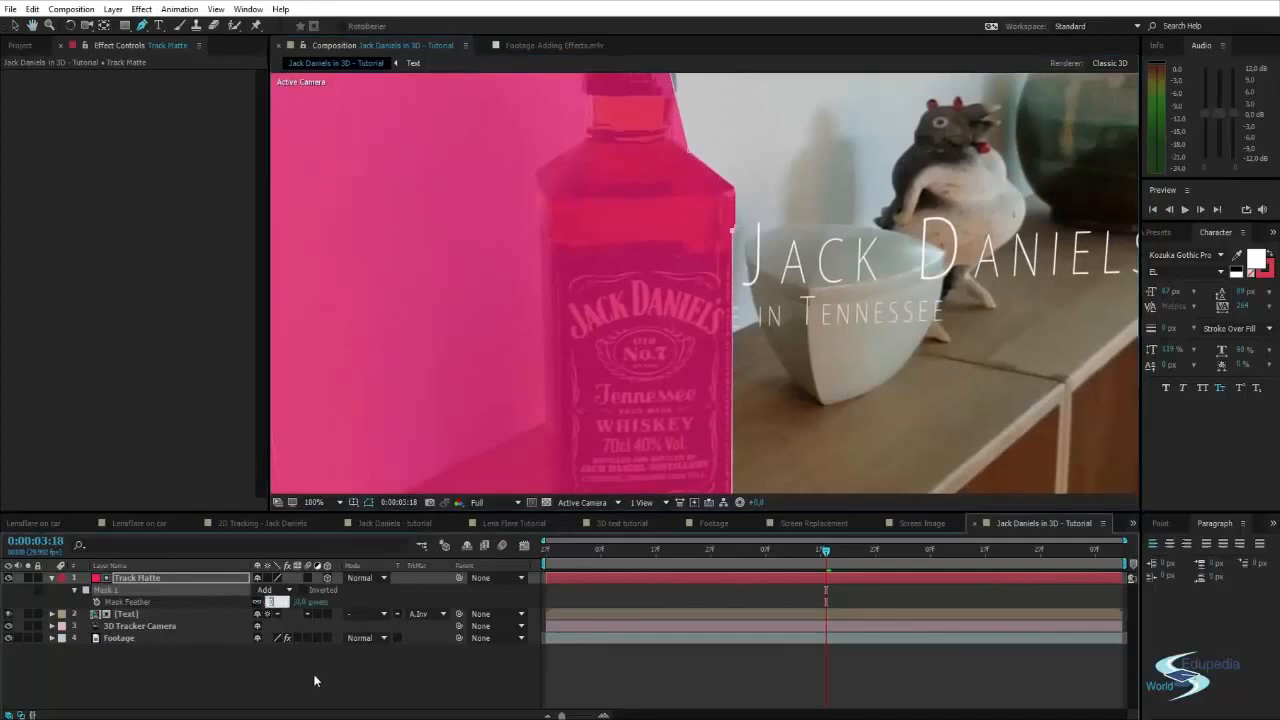
pyautogui.click(314, 677)
pyautogui.scroll(6, 689, 290)
pyautogui.scroll(-4, 689, 290)
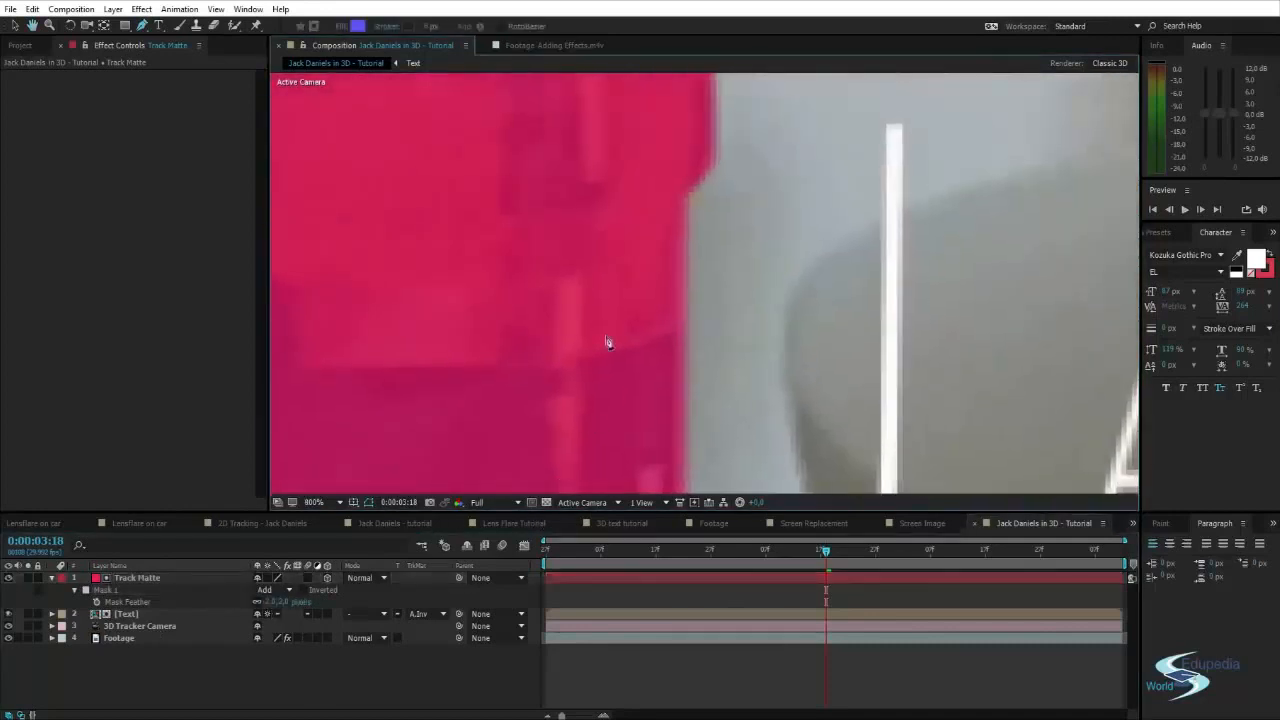
pyautogui.click(268, 605)
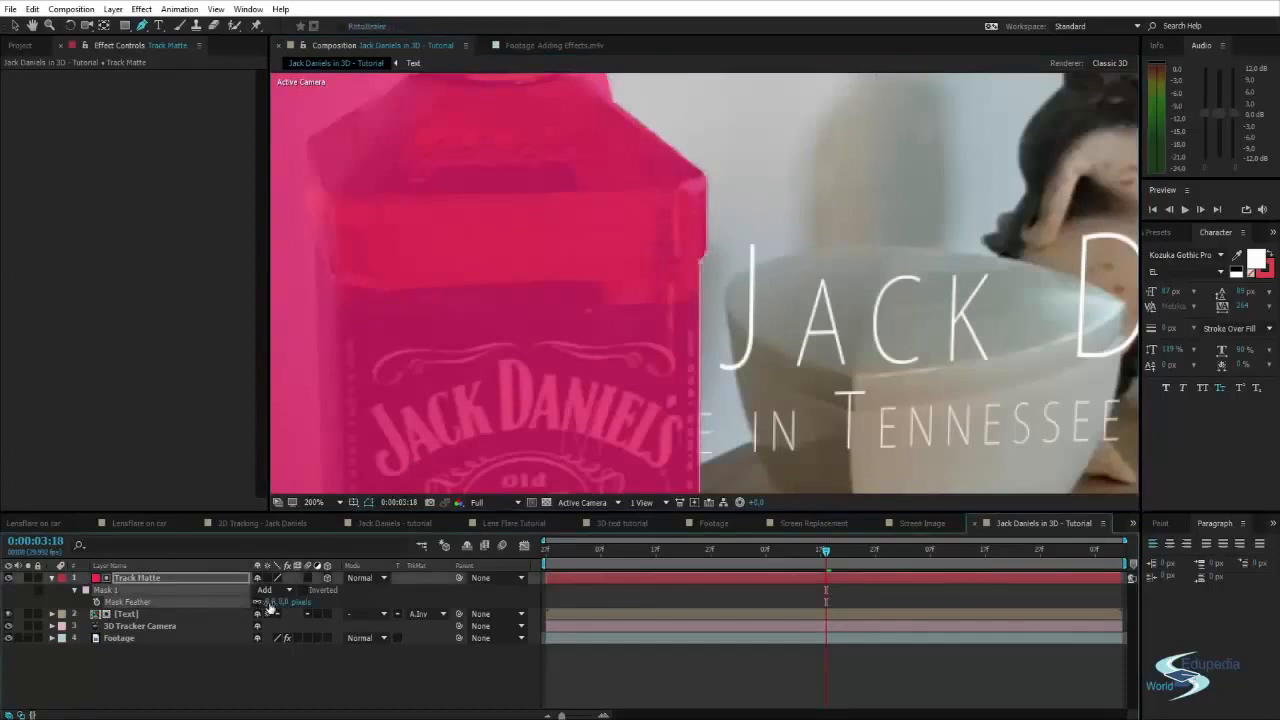
pyautogui.click(257, 652)
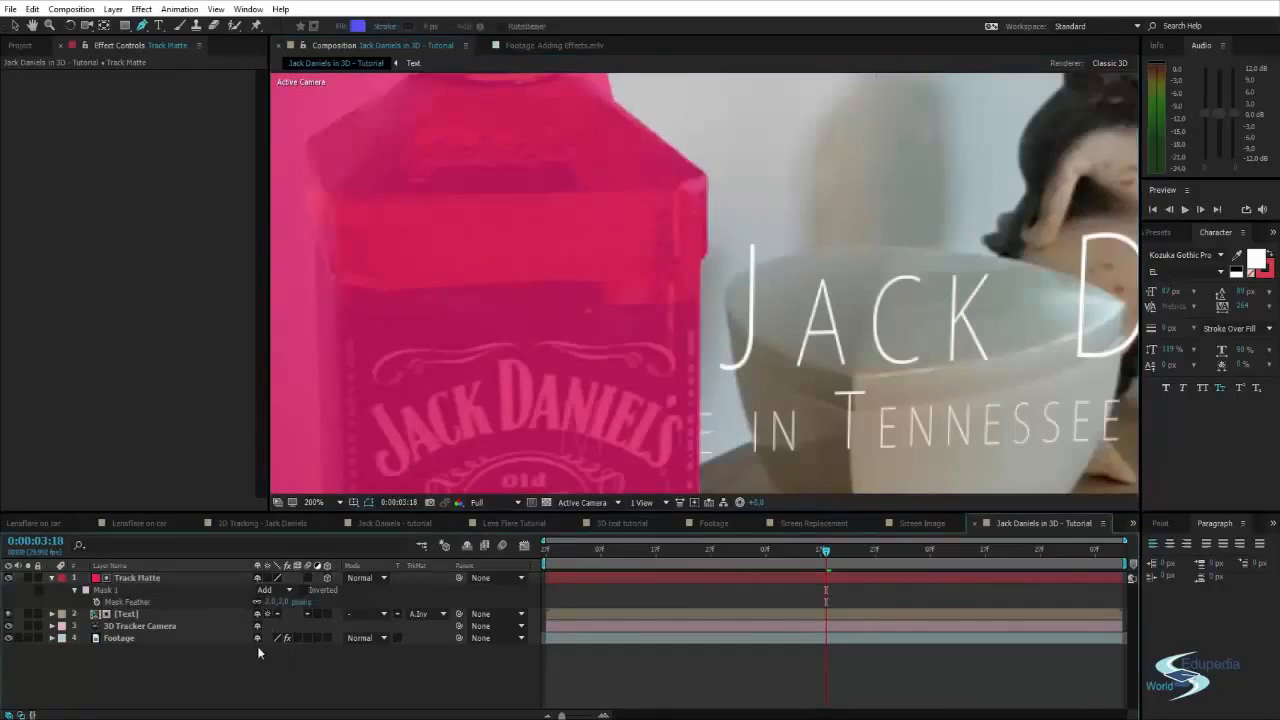
# - Show all properties of the Track Matte mask and set its expansion to 1 pixel
pyautogui.click(73, 589)
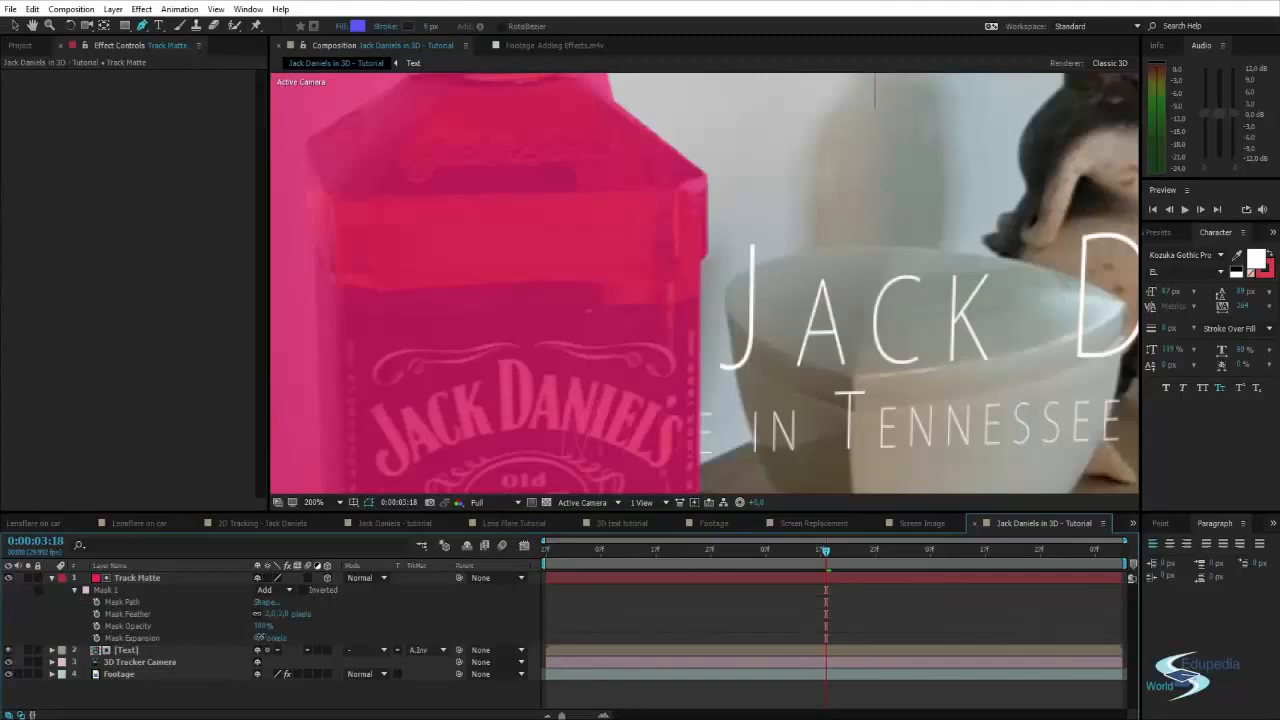
pyautogui.press('Return')
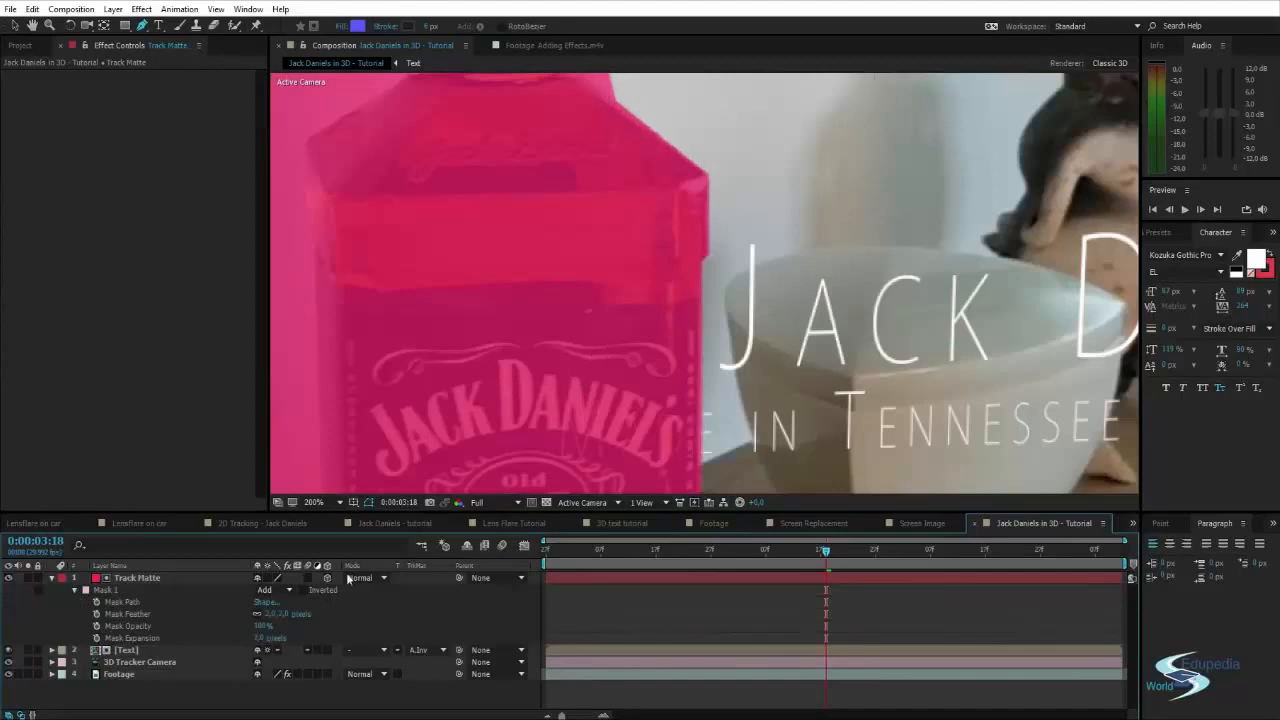
pyautogui.click(257, 638)
pyautogui.write('1')
pyautogui.press('Return')
pyautogui.scroll(-4, 624, 326)
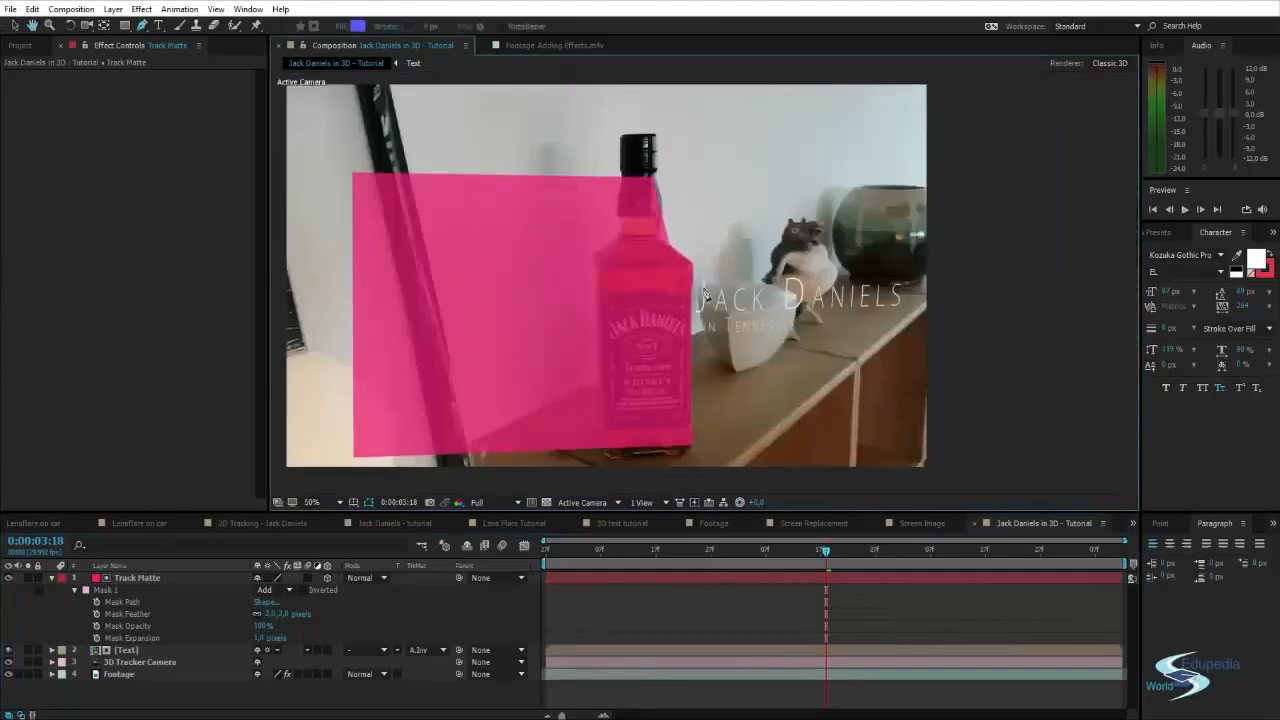
# - Go to 0:00:05:11 and check how the masked solid lines up with the bottle's right edge
pyautogui.press('v')
pyautogui.click(831, 257)
pyautogui.click(979, 217)
pyautogui.moveTo(659, 223); pyautogui.dragTo(681, 207)
pyautogui.moveTo(826, 552); pyautogui.dragTo(1117, 538)
pyautogui.click(577, 307)
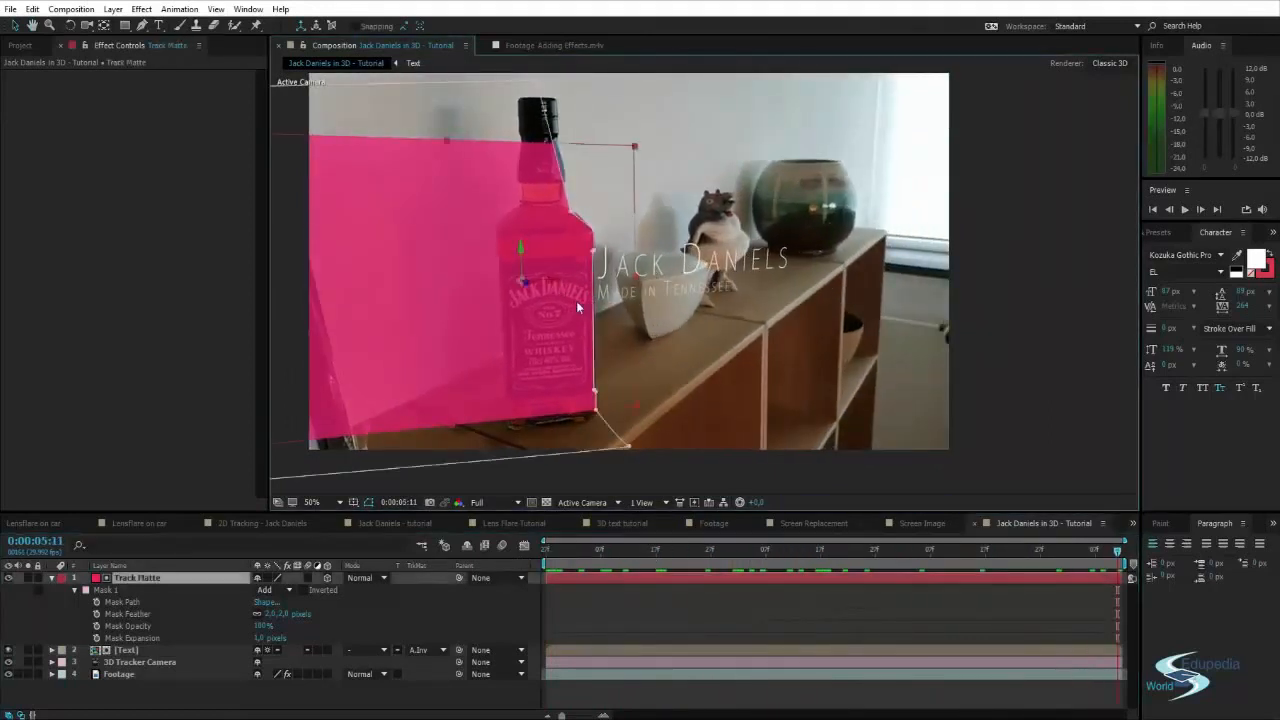
pyautogui.press('w')
pyautogui.press('v')
pyautogui.press('Return')
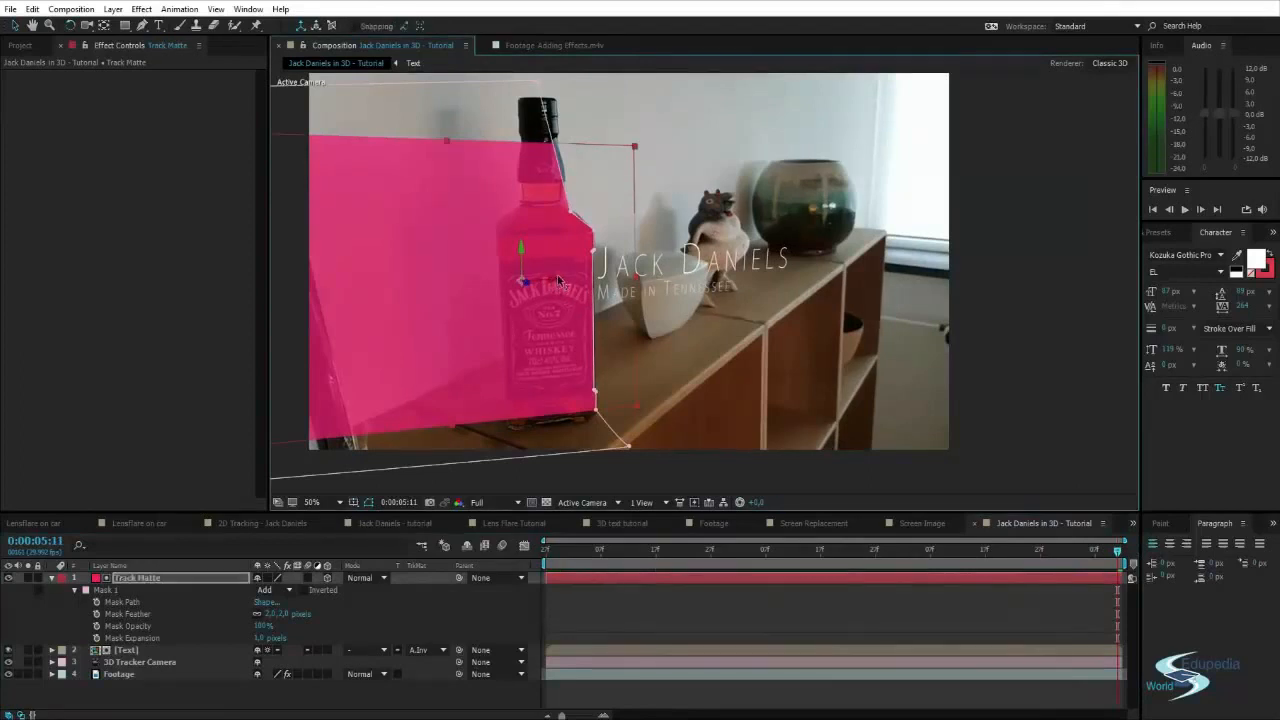
# - Deselect the Track Matte layer and collapse its mask properties in the timeline
pyautogui.click(1046, 226)
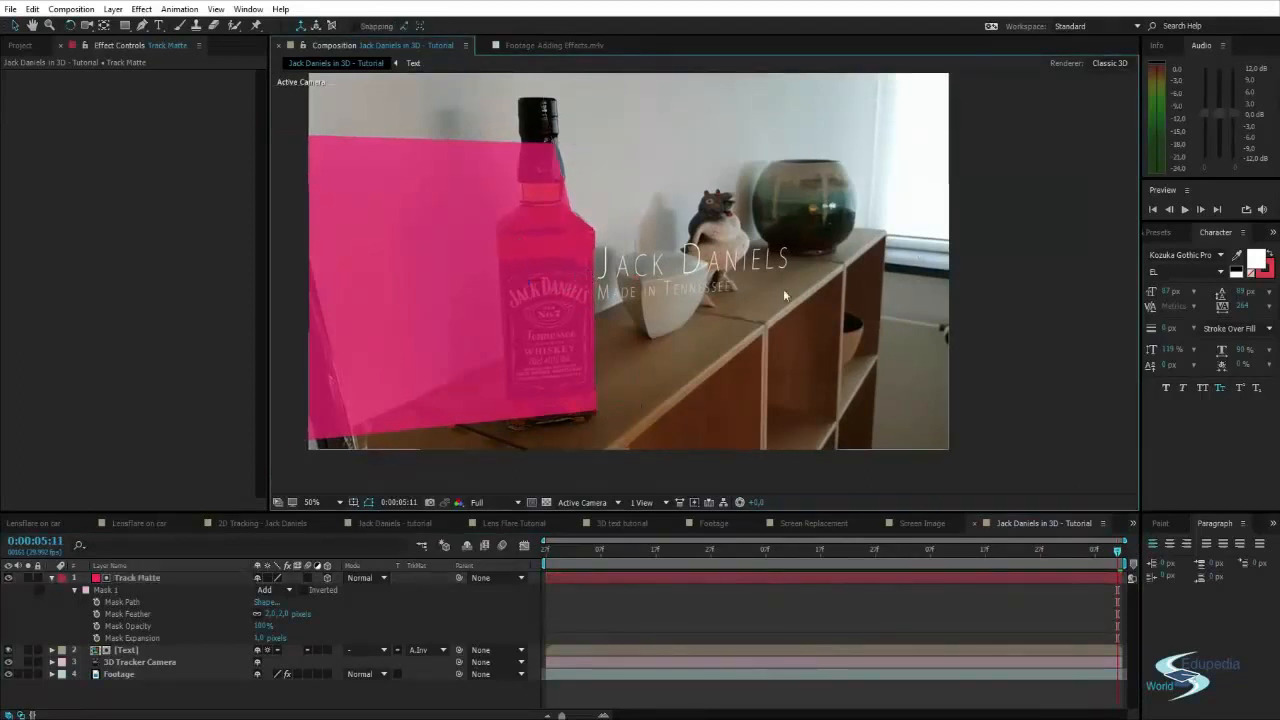
pyautogui.moveTo(784, 291); pyautogui.dragTo(804, 313)
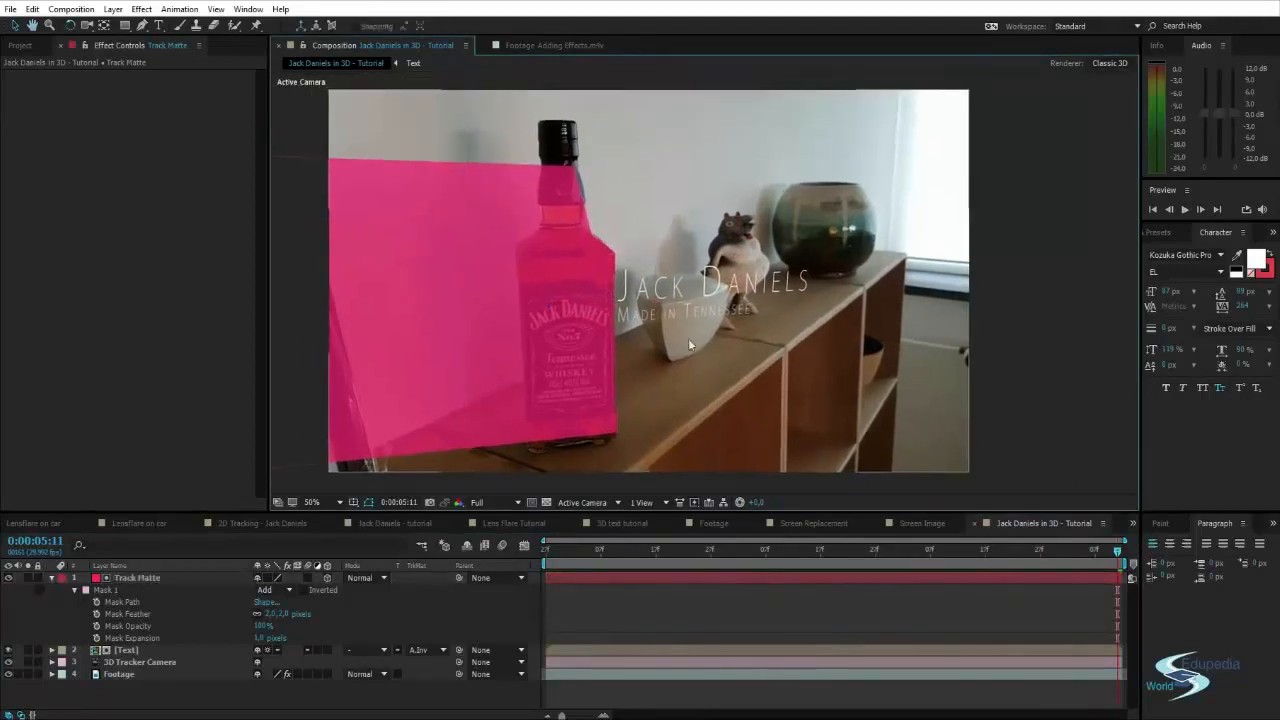
pyautogui.click(52, 578)
pyautogui.click(122, 591)
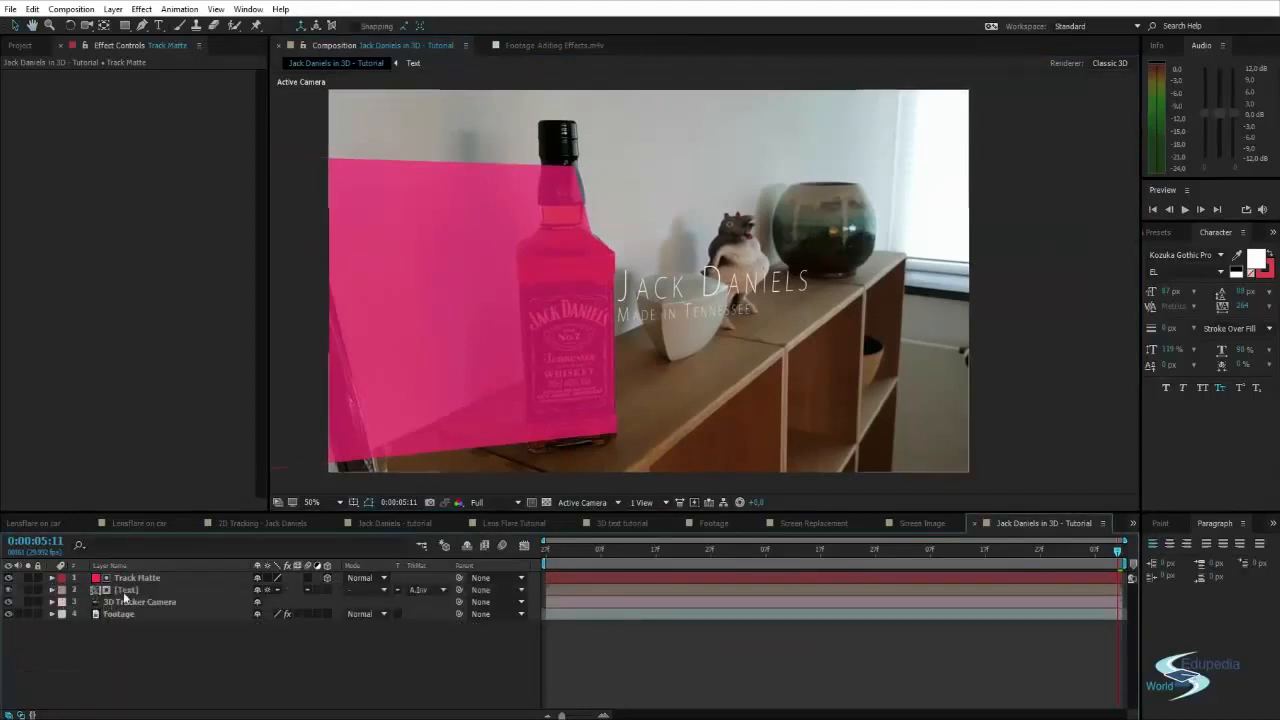
# - Switch the Text precomp's visibility and its Collapse Transformations setting off and on again to compare the text placement
pyautogui.click(10, 590)
pyautogui.click(10, 590)
pyautogui.click(10, 590)
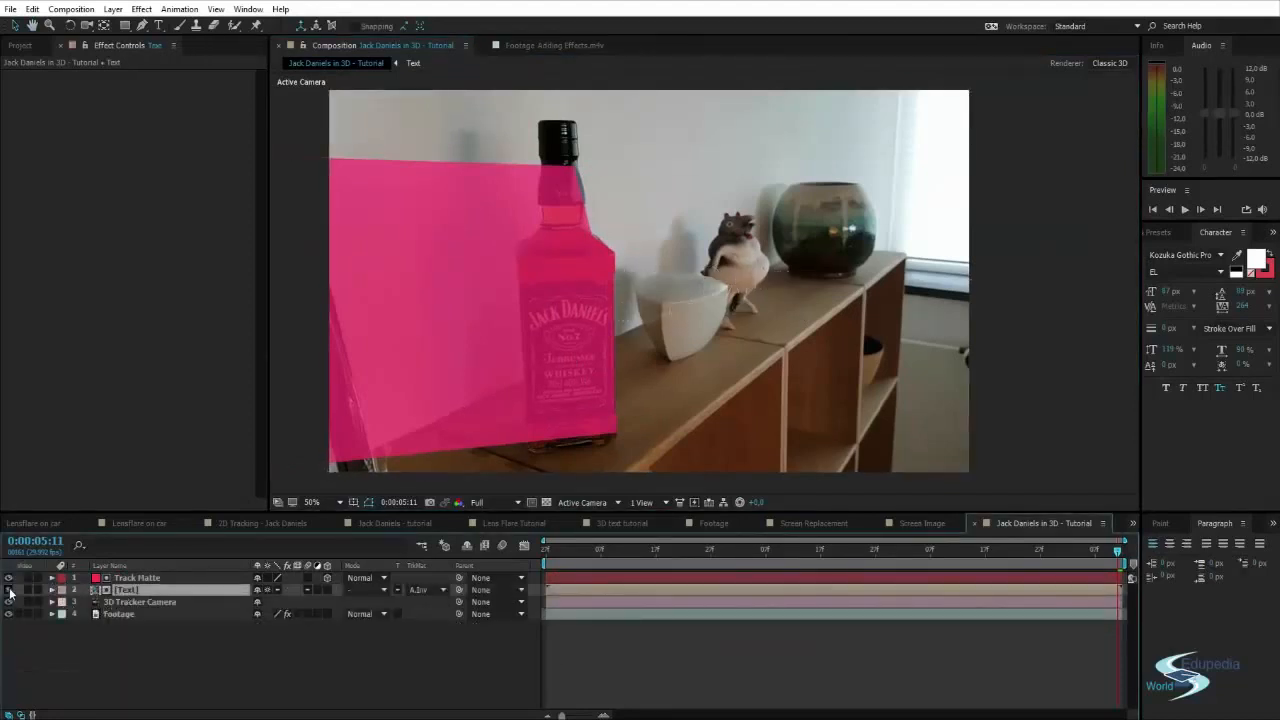
pyautogui.click(10, 590)
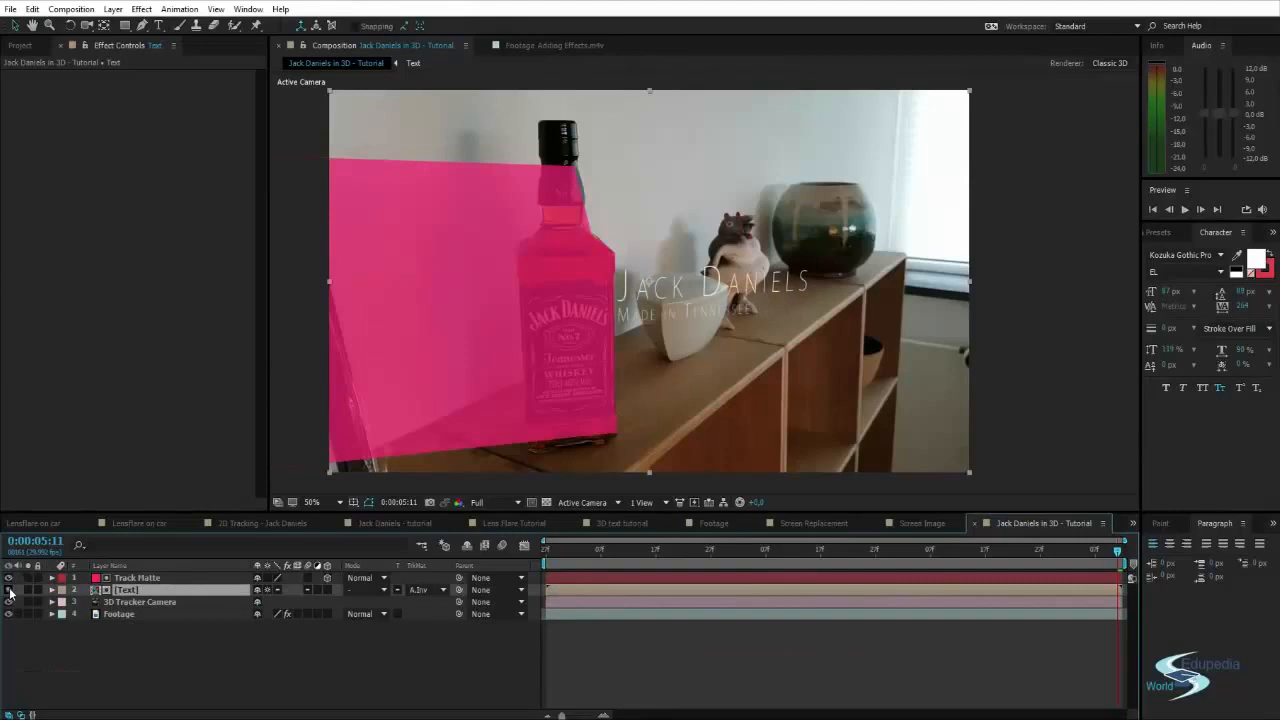
pyautogui.click(266, 590)
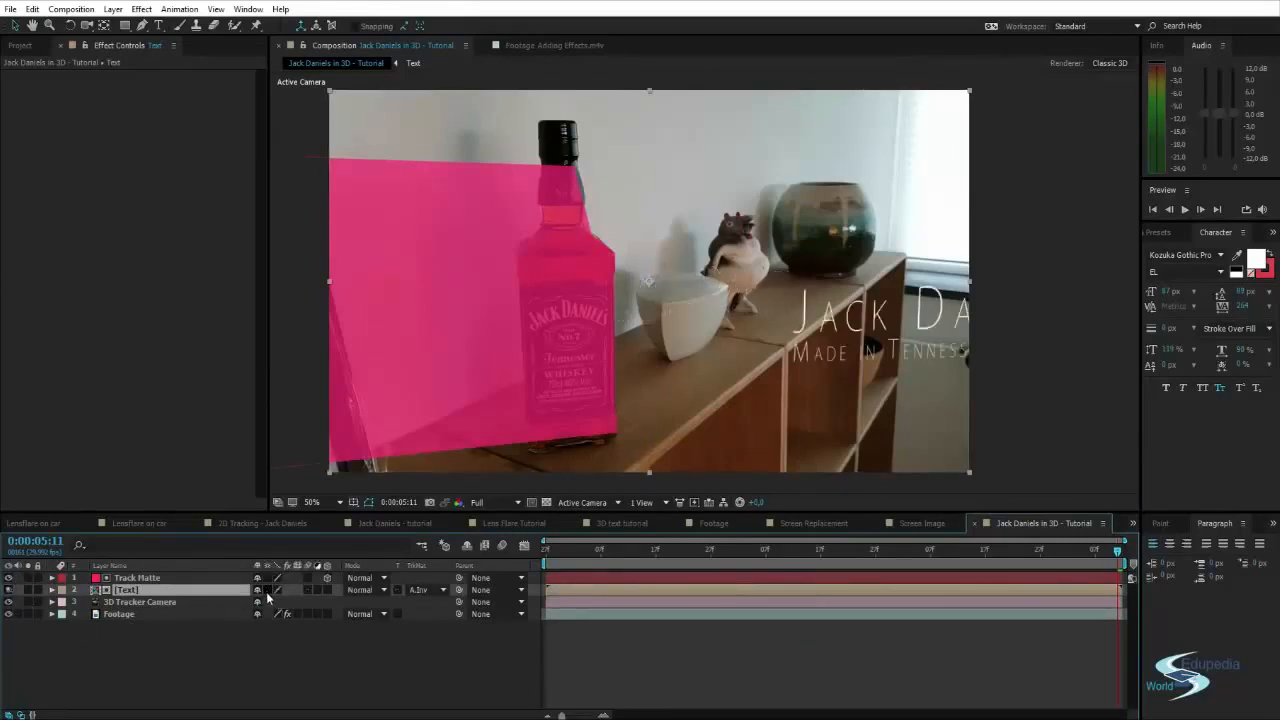
pyautogui.click(267, 590)
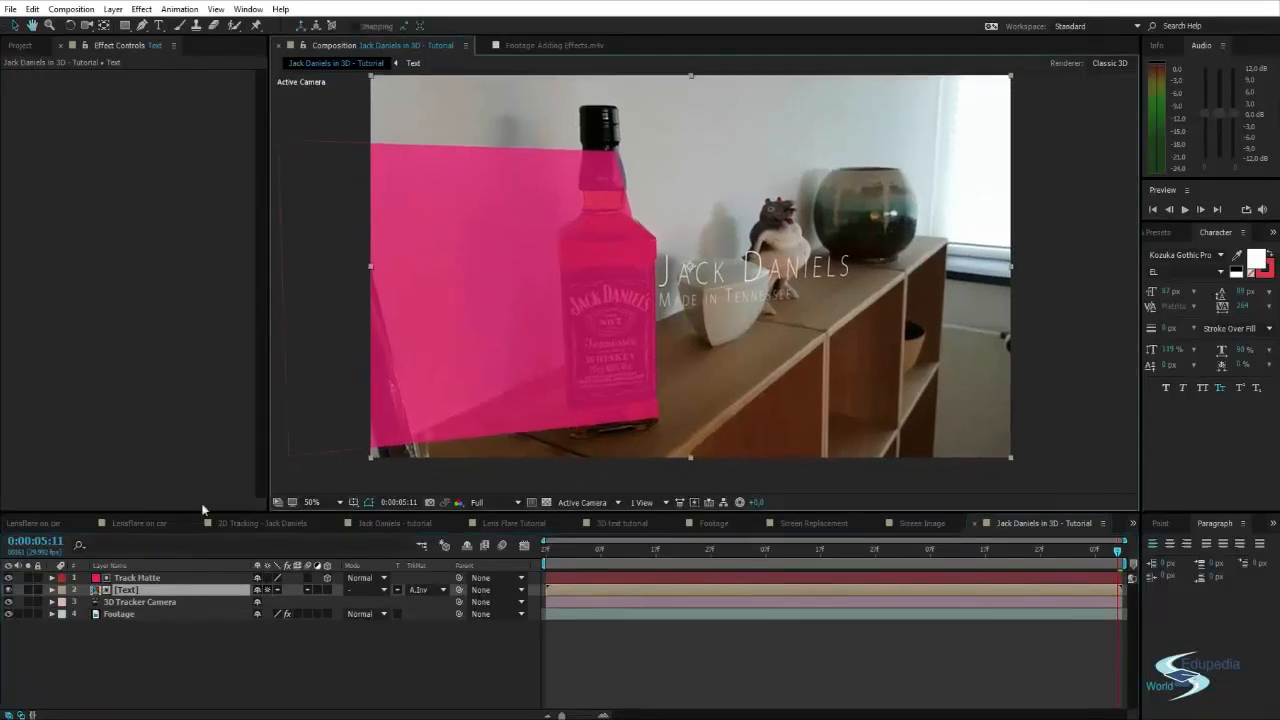
# - Set the Text layer's track matte to Alpha Inverted Matte "Track Matte" and hide the Track Matte layer
pyautogui.click(425, 590)
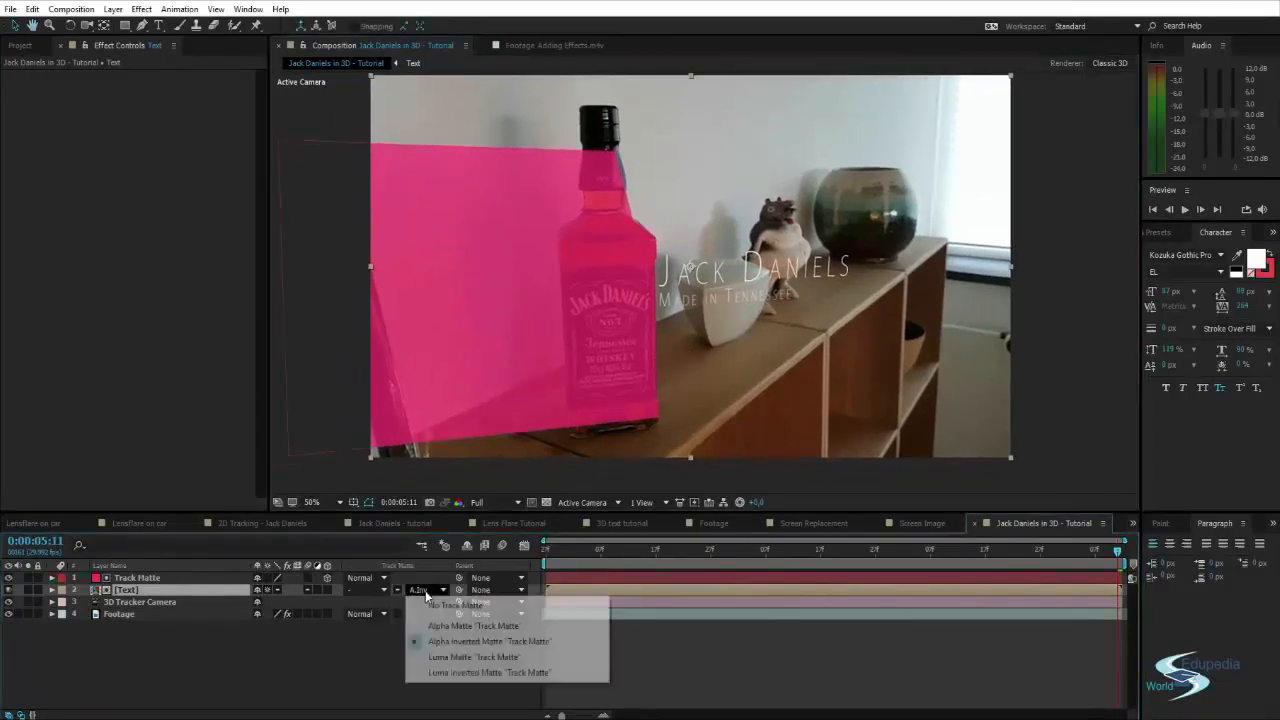
pyautogui.click(433, 642)
pyautogui.moveTo(608, 245)
pyautogui.mouseDown()
pyautogui.moveTo(791, 243)
pyautogui.moveTo(643, 246)
pyautogui.moveTo(600, 226)
pyautogui.moveTo(606, 267)
pyautogui.mouseUp()
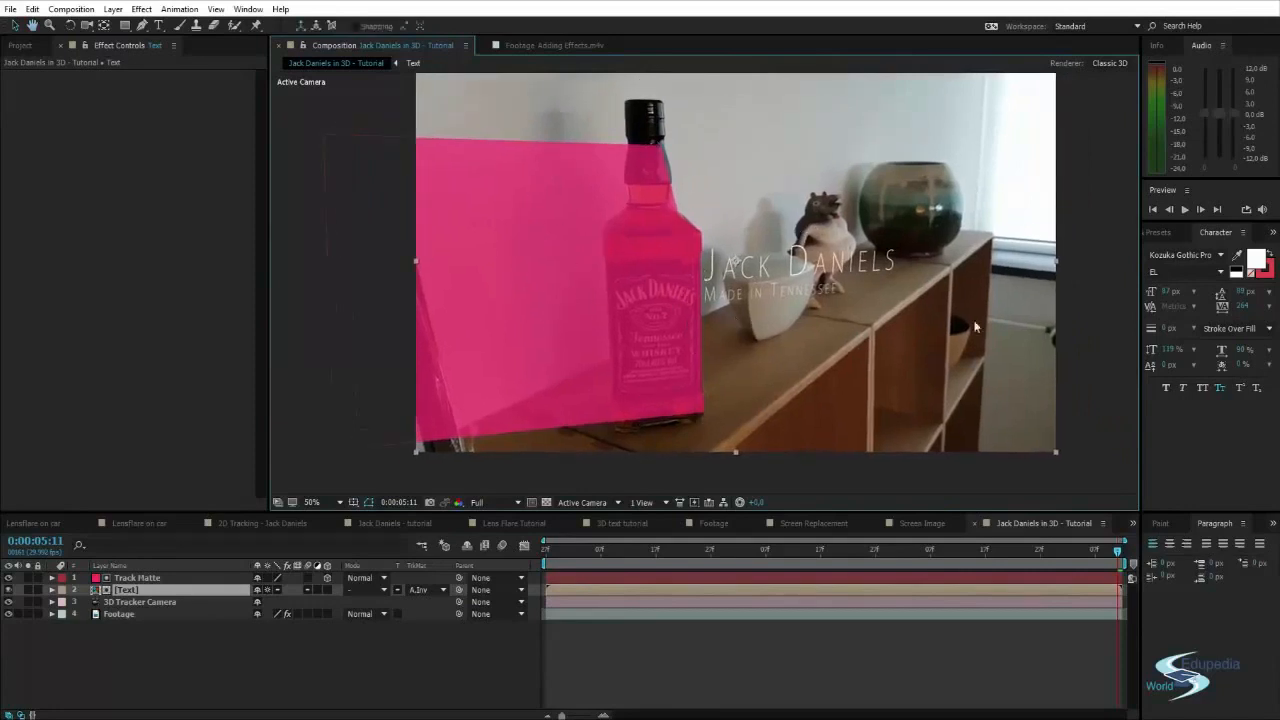
pyautogui.click(9, 579)
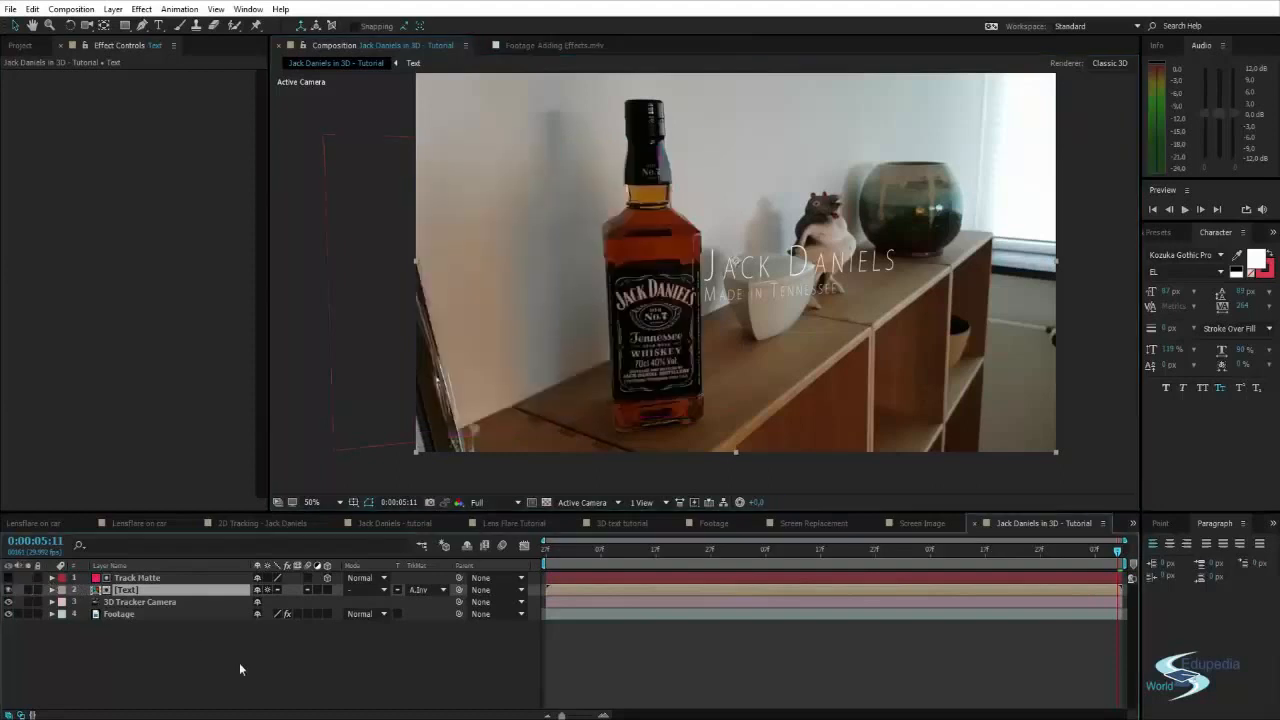
pyautogui.click(239, 662)
# - Go to 0:00:03:04 and set the Track Matte layer's opacity to 100%
pyautogui.moveTo(1118, 553); pyautogui.dragTo(748, 570)
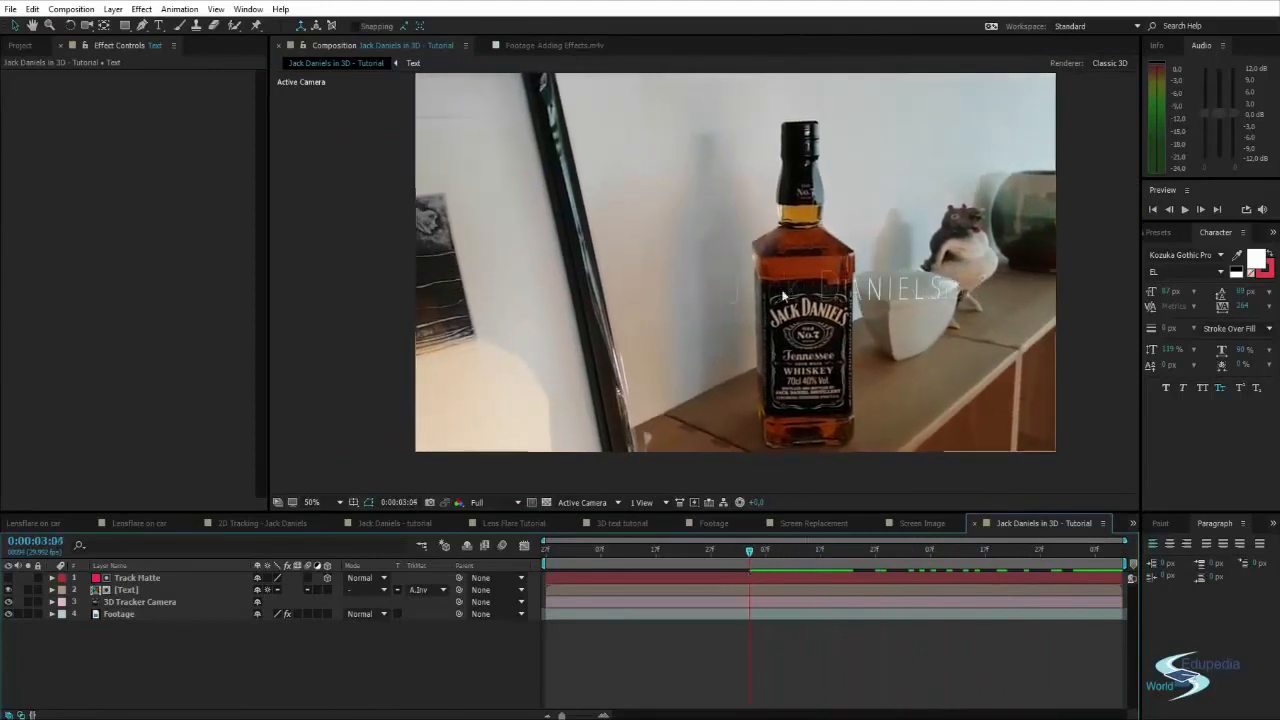
pyautogui.click(163, 580)
pyautogui.press('t')
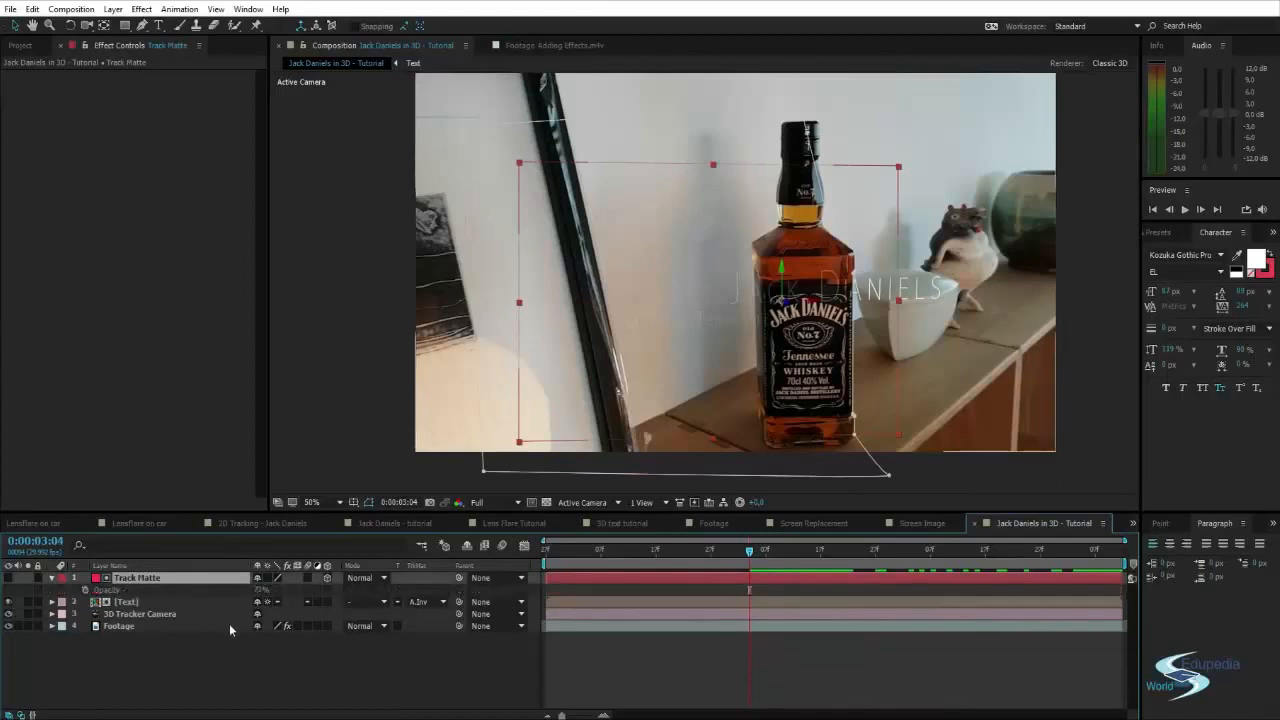
pyautogui.moveTo(260, 590); pyautogui.dragTo(487, 577)
pyautogui.click(422, 665)
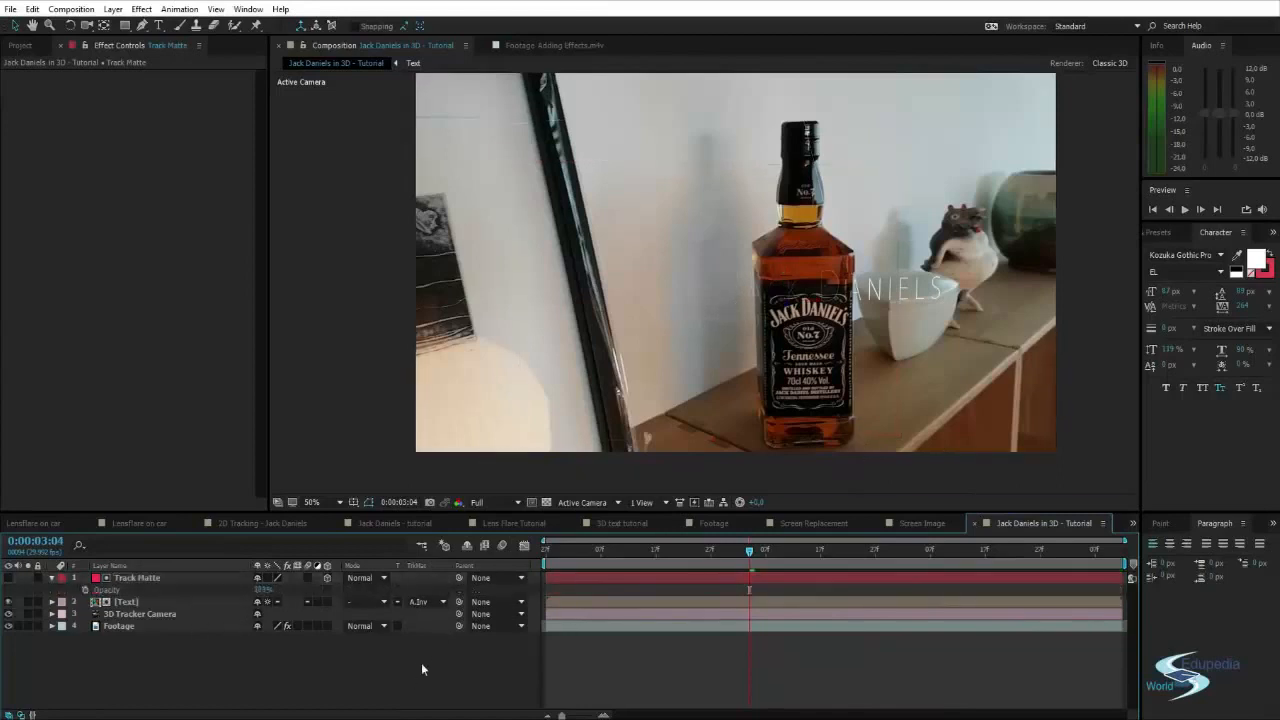
# - Play a preview from 0:00:01:27 to check how the text emerges from behind the bottle
pyautogui.press('h')
pyautogui.moveTo(813, 362); pyautogui.dragTo(684, 390)
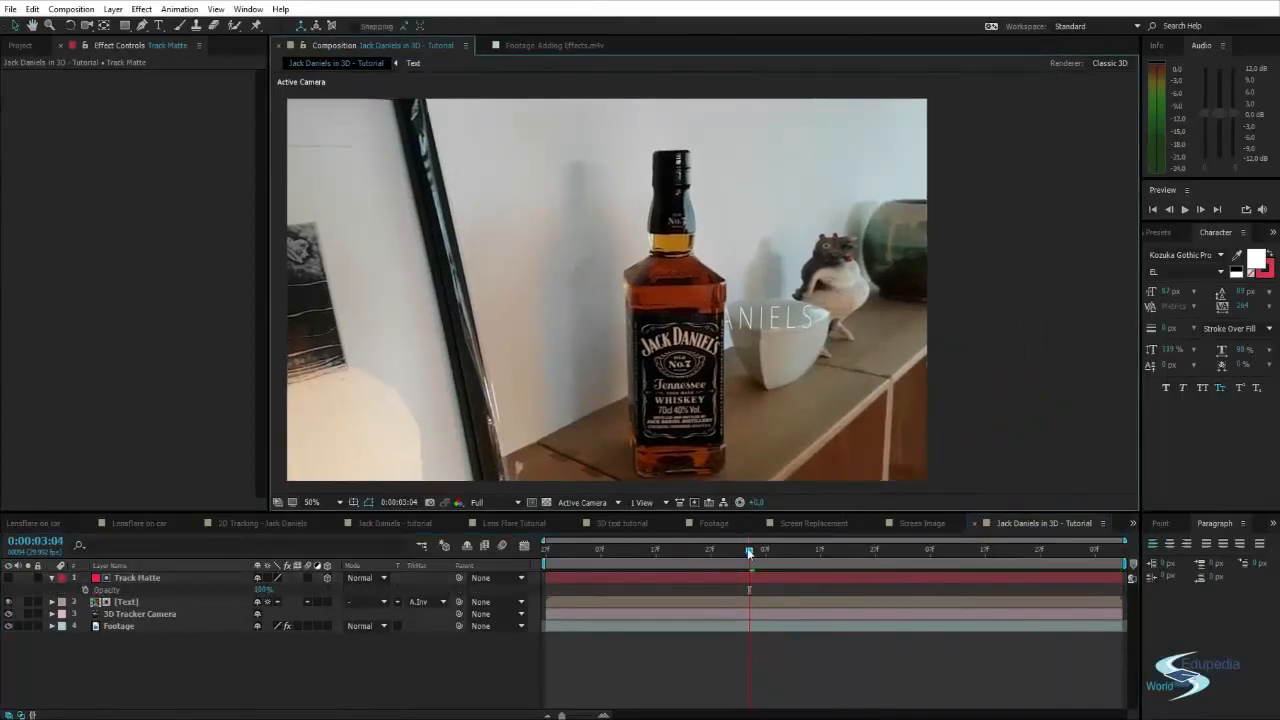
pyautogui.moveTo(747, 548); pyautogui.dragTo(499, 564)
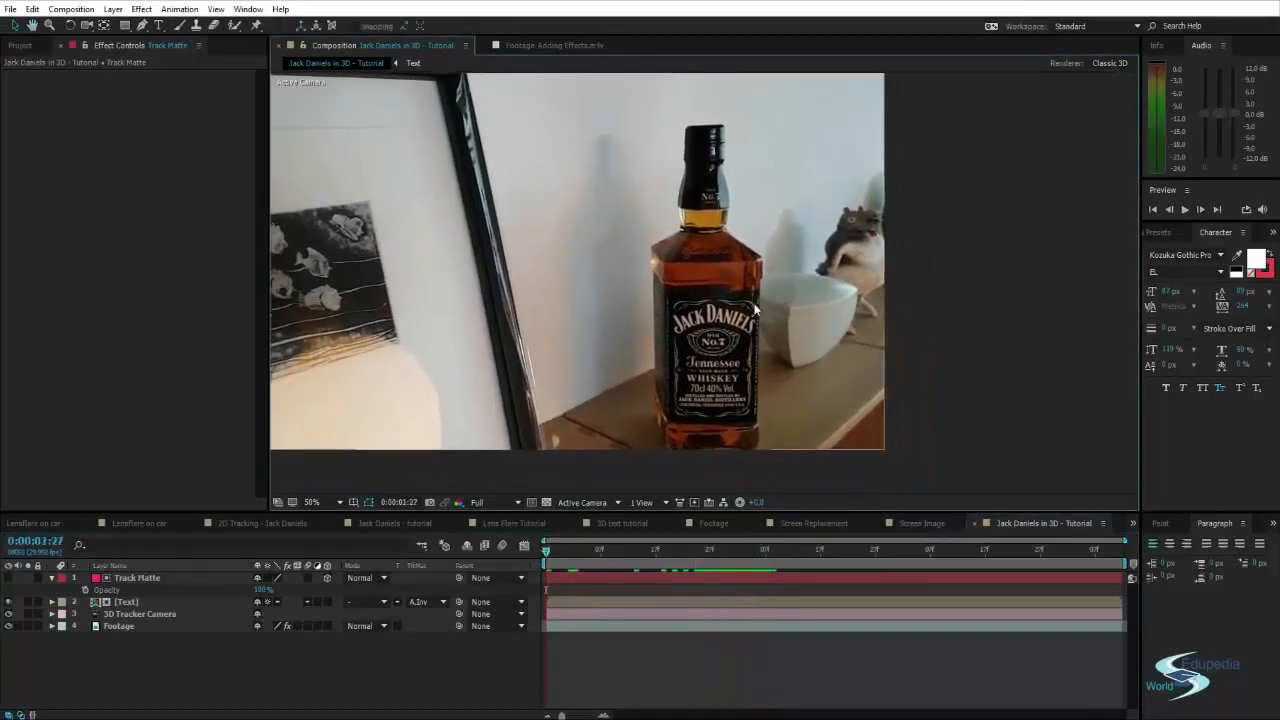
pyautogui.press('space')
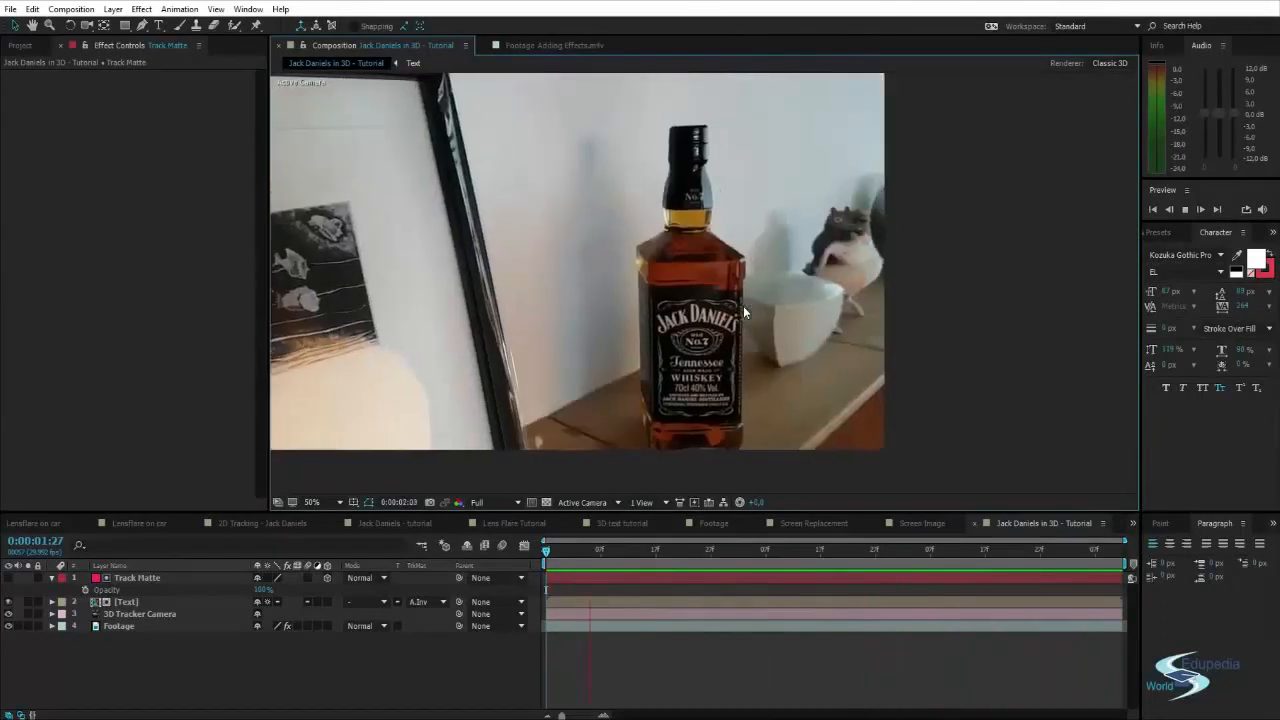
pyautogui.moveTo(700, 300); pyautogui.dragTo(786, 322)
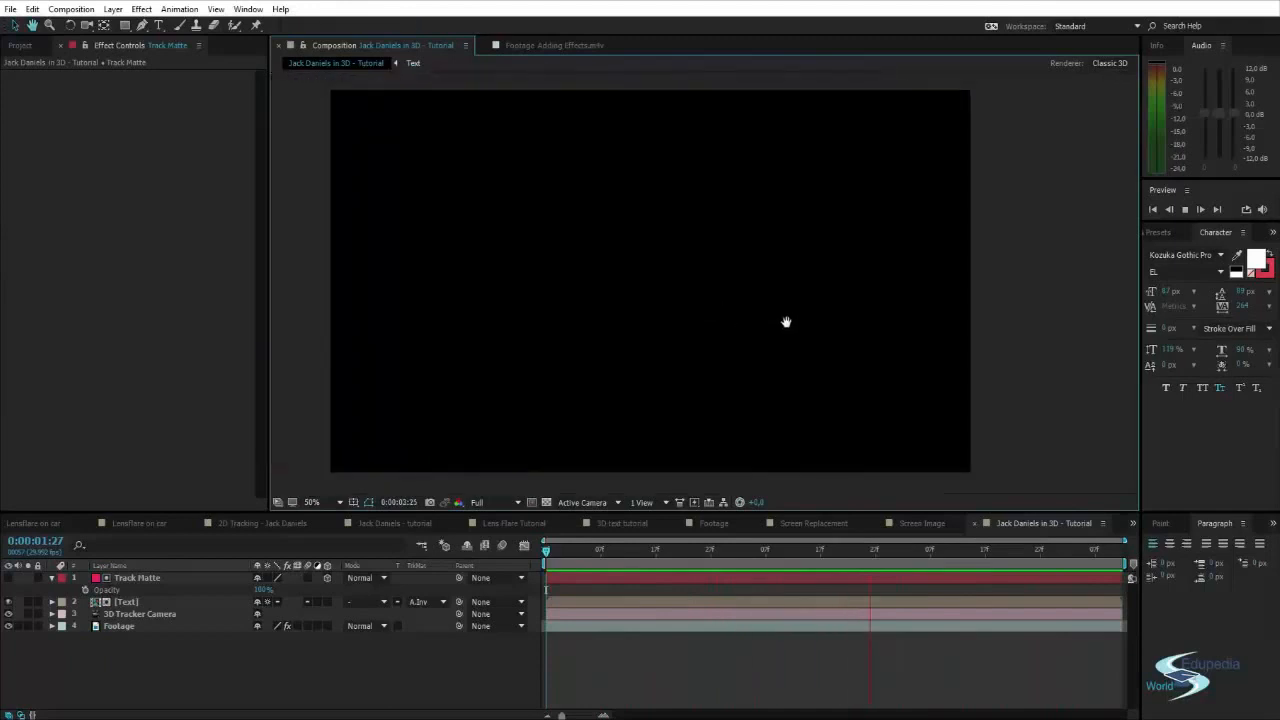